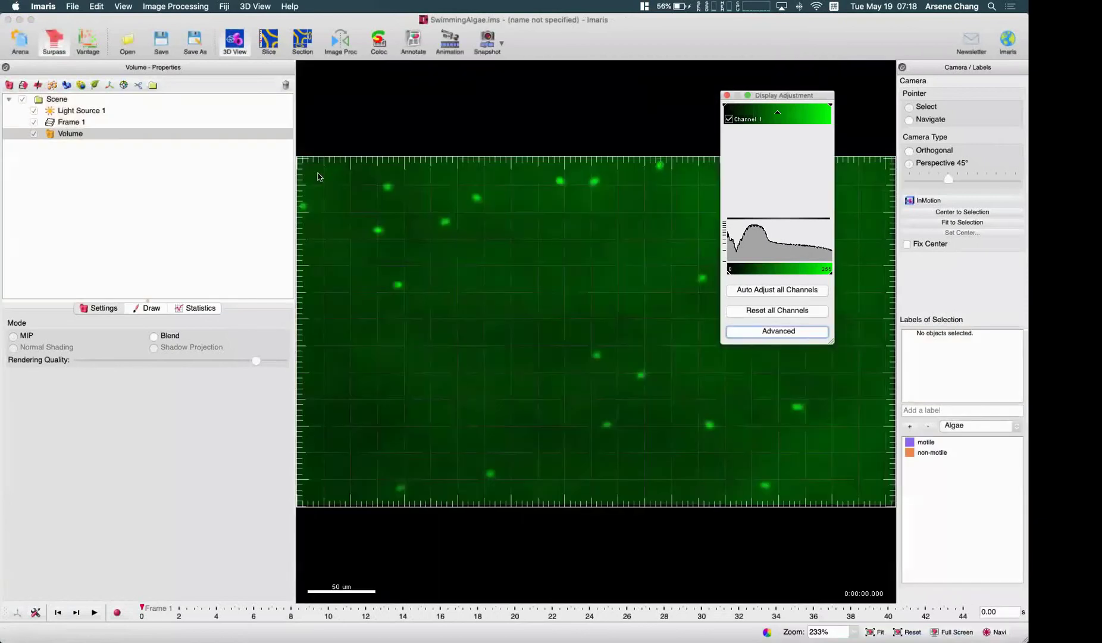
Narrow the properties pane to enlarge the 3D view and close the Display Adjustment window.
drag(296, 179, 186, 178)
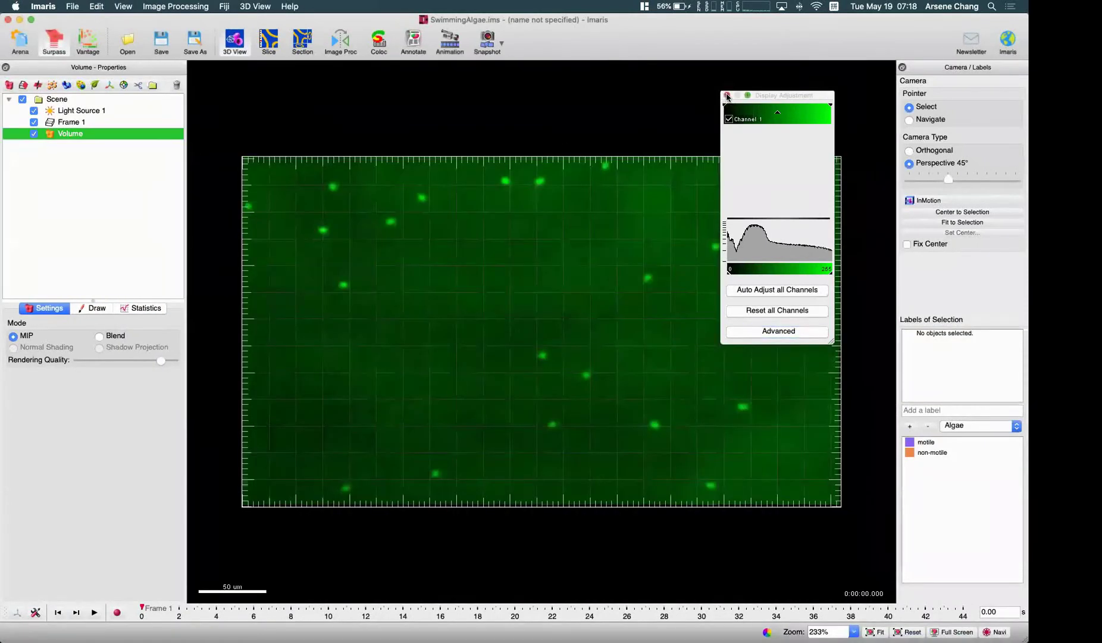
click(727, 97)
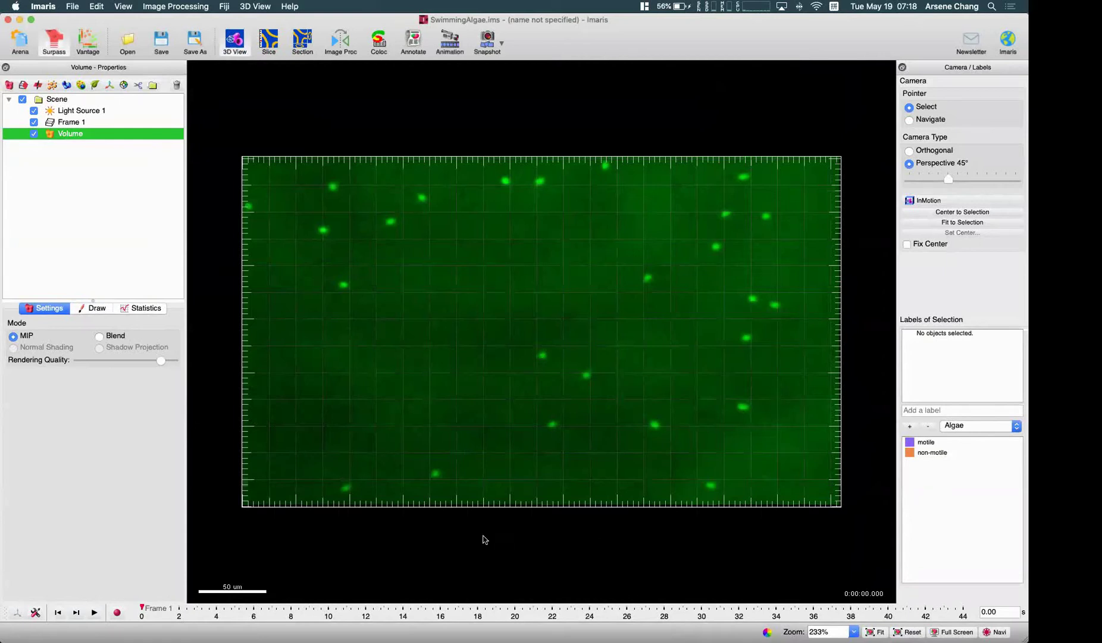
Play and step through the time series to examine how the algae move, and return to the first frame.
click(95, 612)
mouse_move(354, 612)
mouse_down()
mouse_move(175, 611)
mouse_move(511, 608)
mouse_move(129, 607)
mouse_up()
click(77, 614)
click(77, 613)
click(77, 613)
click(78, 614)
click(78, 614)
click(77, 613)
click(78, 613)
click(77, 614)
click(94, 613)
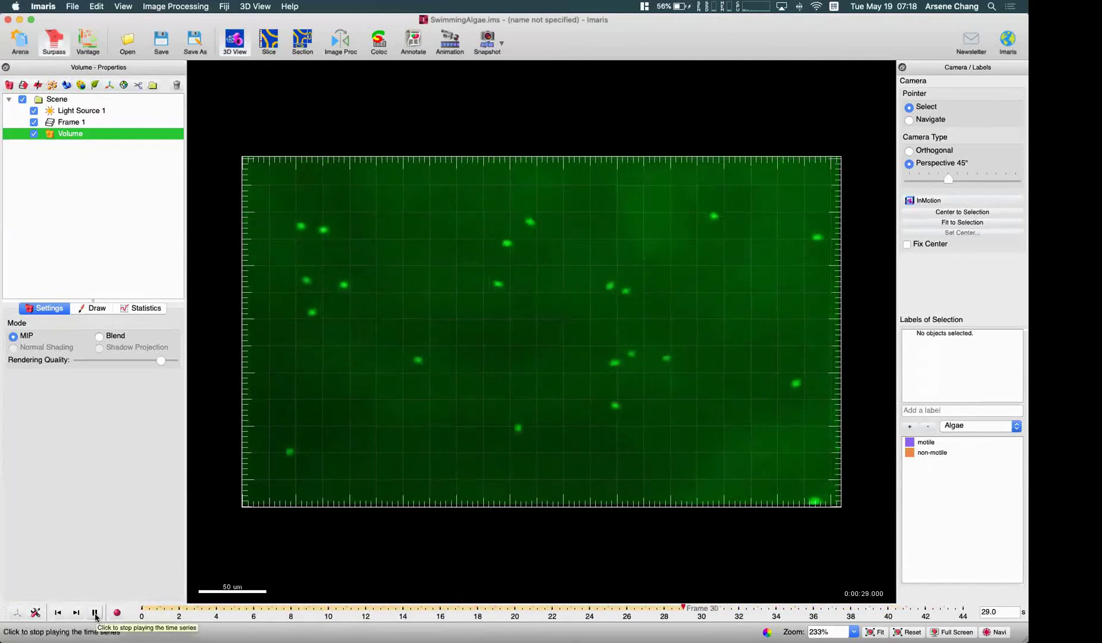
click(95, 614)
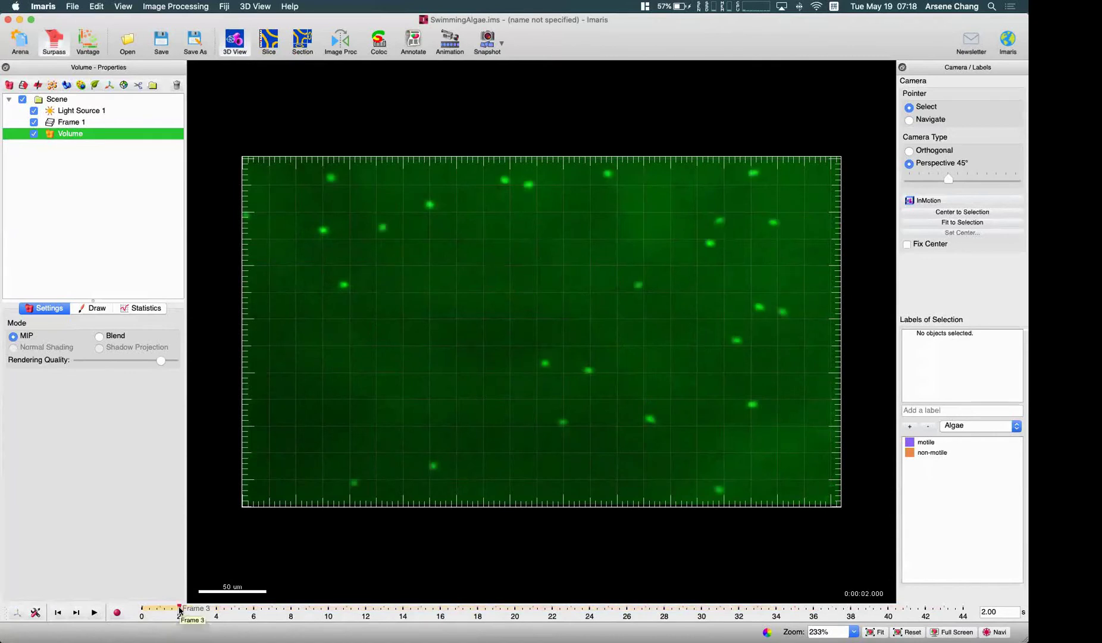
click(325, 615)
mouse_move(325, 616)
mouse_down()
mouse_move(170, 601)
mouse_move(681, 616)
mouse_move(837, 633)
mouse_move(952, 616)
mouse_move(142, 607)
mouse_up()
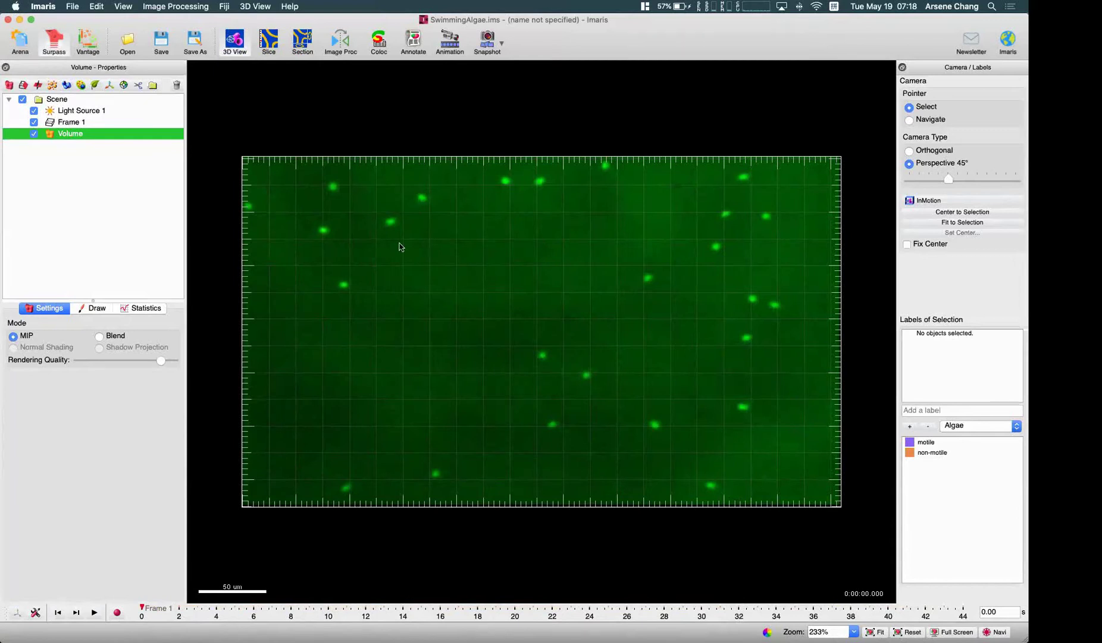
Start a new Spots object with Shortest Distance Calculation turned off and proceed to the source channel settings.
click(53, 85)
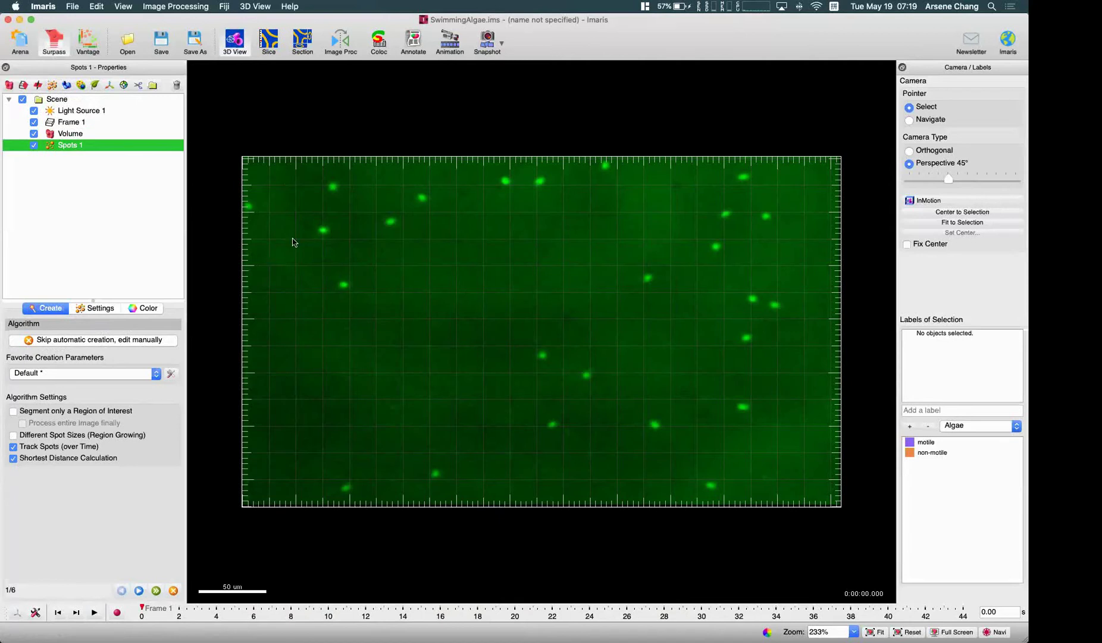
click(81, 458)
click(139, 591)
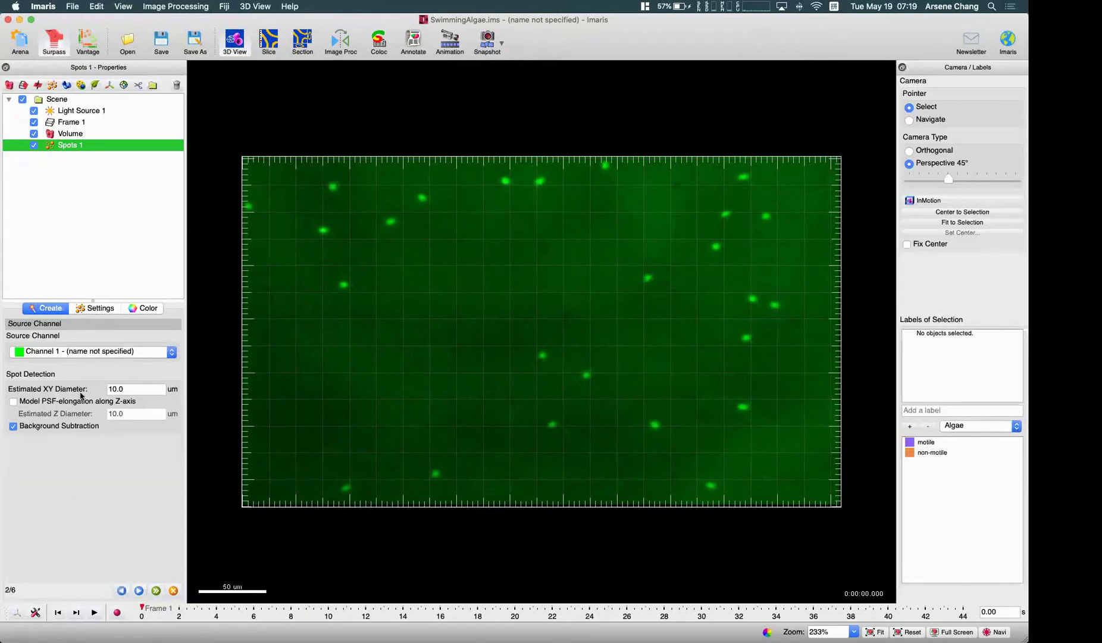
Measure the diameter of one alga near the image's upper edge with a line in the Slice view.
click(269, 42)
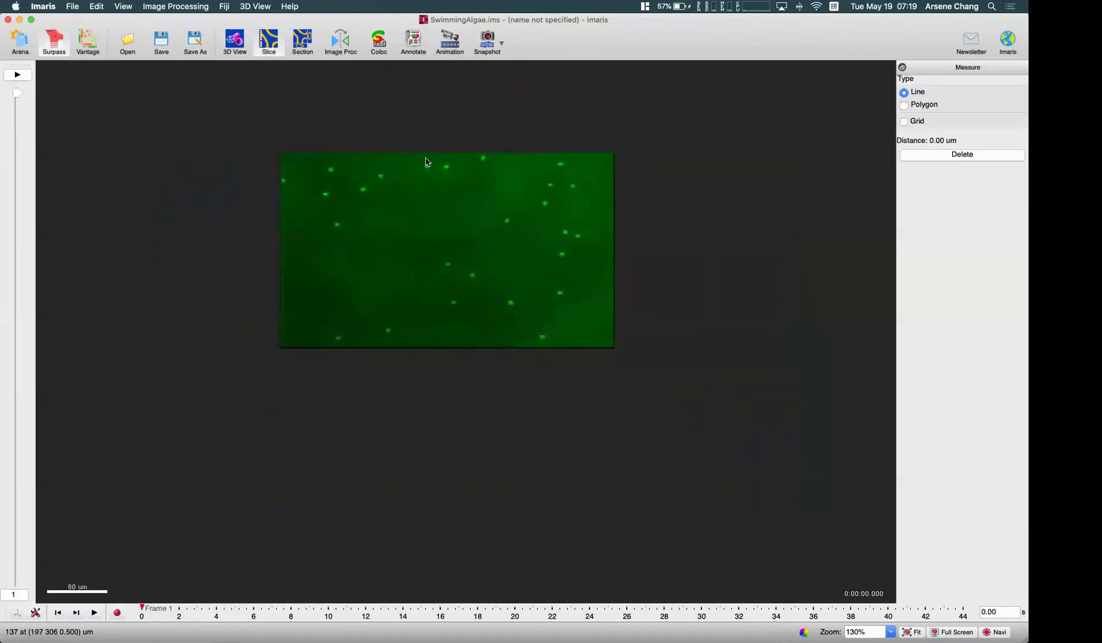
scroll(428, 160, up, 5)
click(428, 195)
click(434, 185)
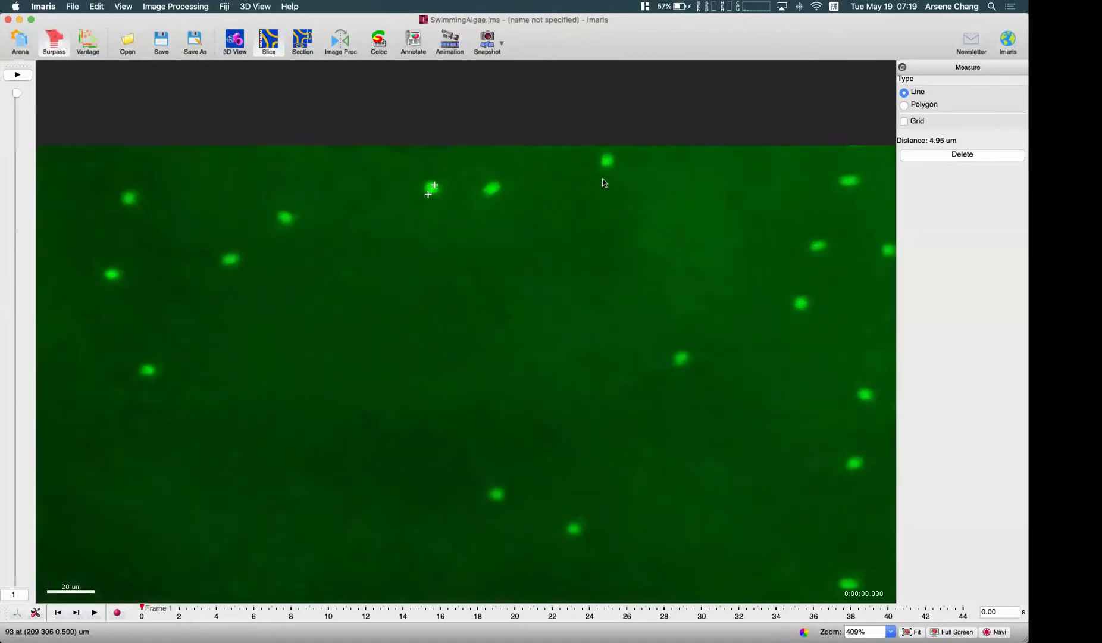
Return to the 3D view and set the spots' estimated XY diameter to 5 um.
click(234, 42)
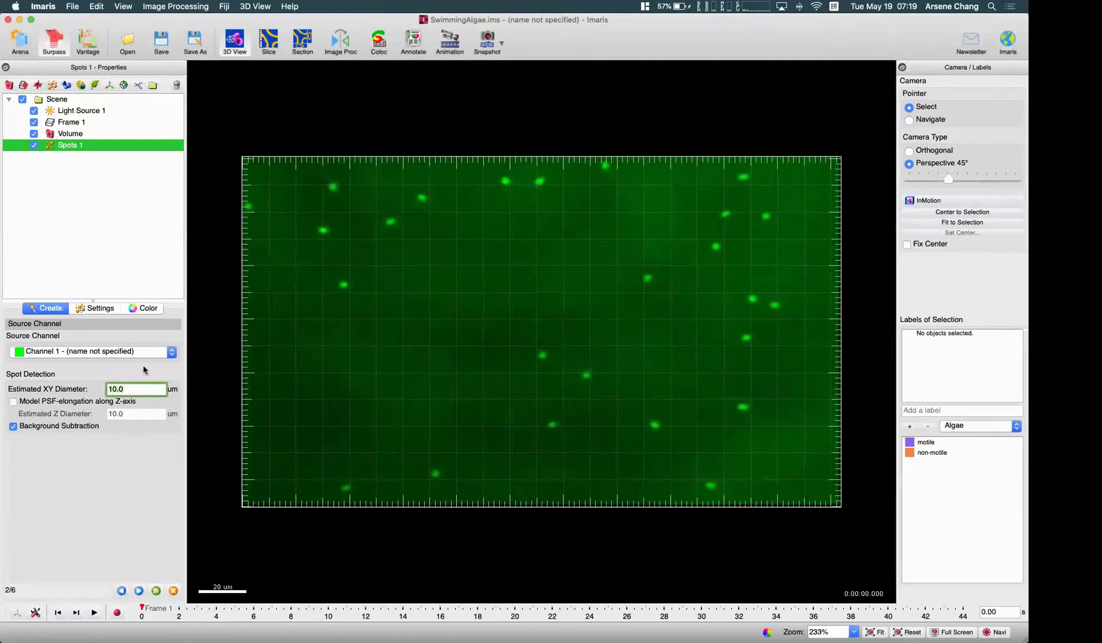
key(BackSpace)
key(BackSpace)
key(BackSpace)
key(BackSpace)
text(5)
key(Return)
Switch the pointer between Select and Navigate modes and tilt the image slightly.
key(Escape)
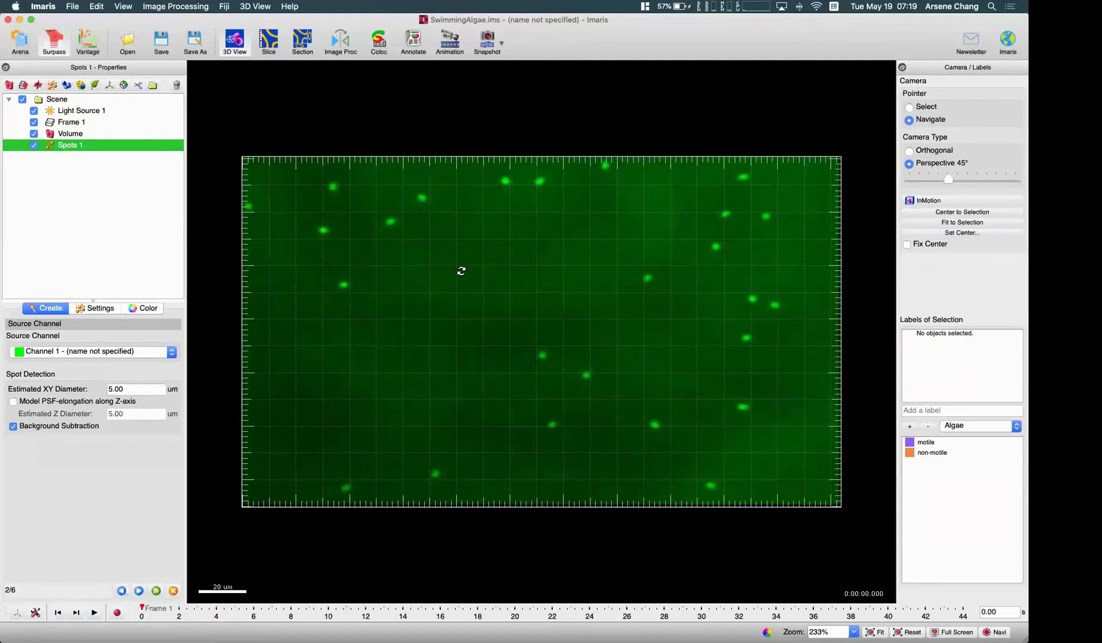
key(Escape)
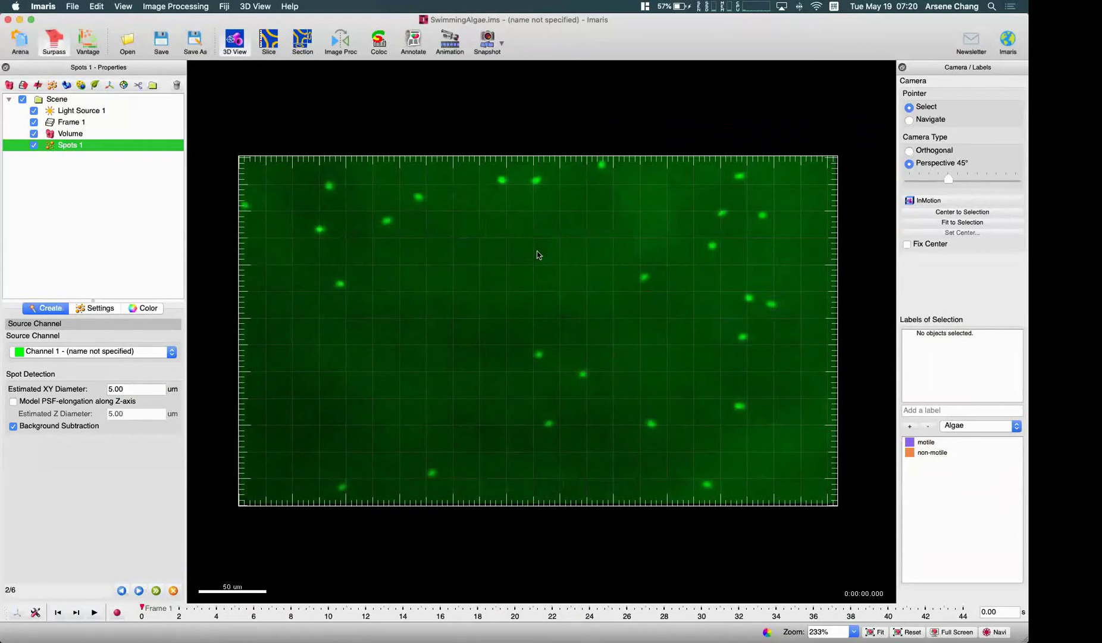
key(Escape)
mouse_move(524, 355)
mouse_down()
mouse_move(487, 398)
mouse_move(517, 234)
mouse_move(558, 190)
mouse_move(533, 401)
mouse_move(514, 355)
mouse_move(343, 290)
mouse_move(404, 289)
mouse_move(607, 430)
mouse_move(573, 443)
mouse_move(537, 355)
mouse_up()
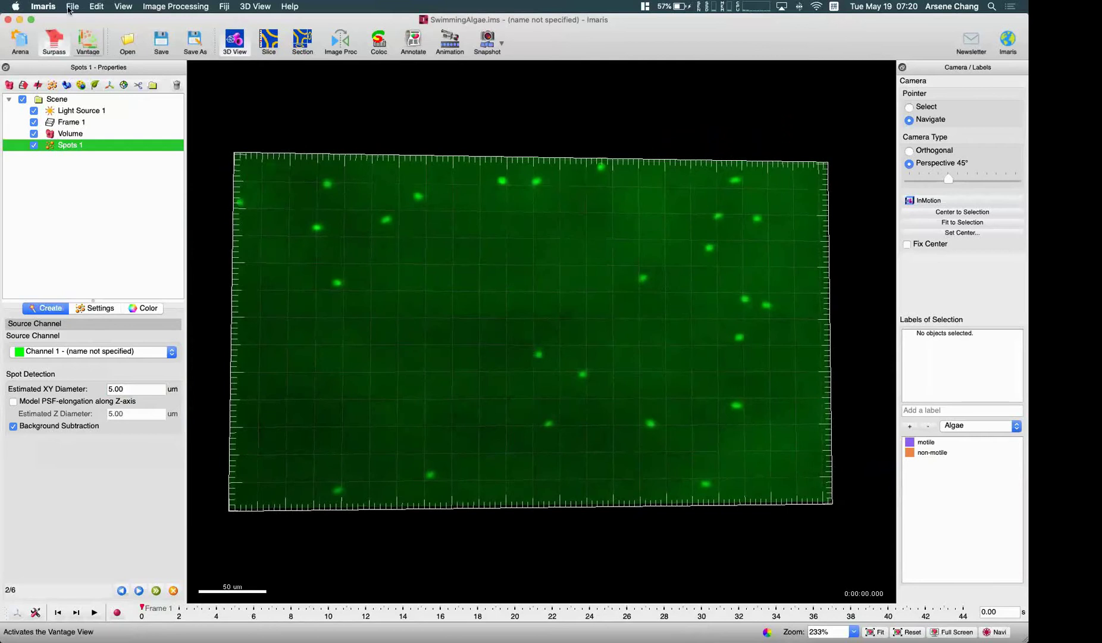
Examine the geometry in the image properties and close them without changes.
click(105, 6)
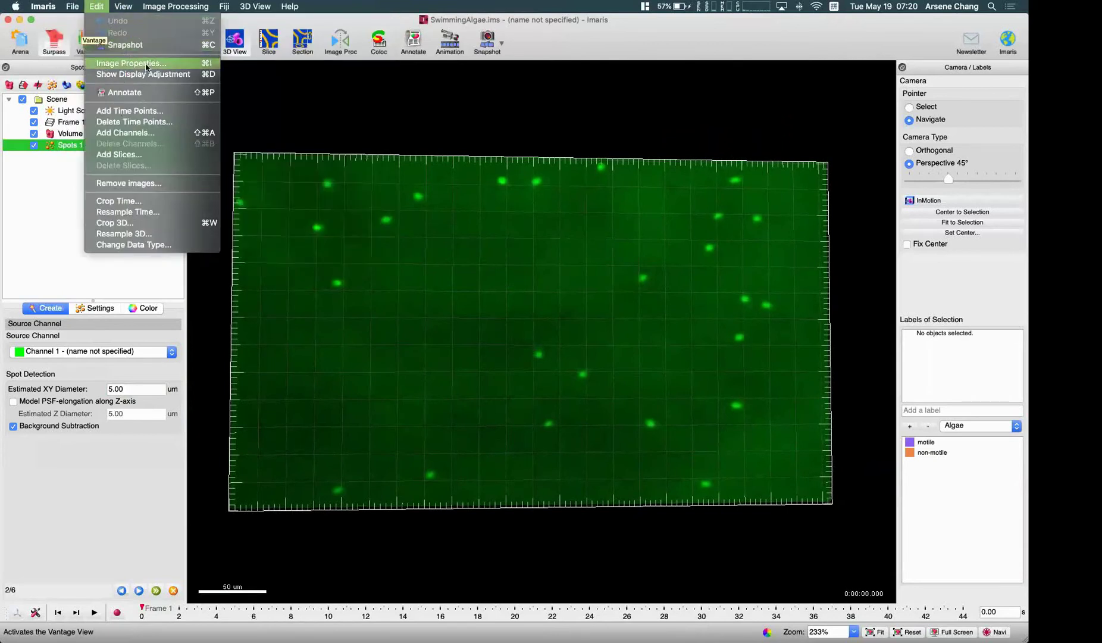
click(127, 64)
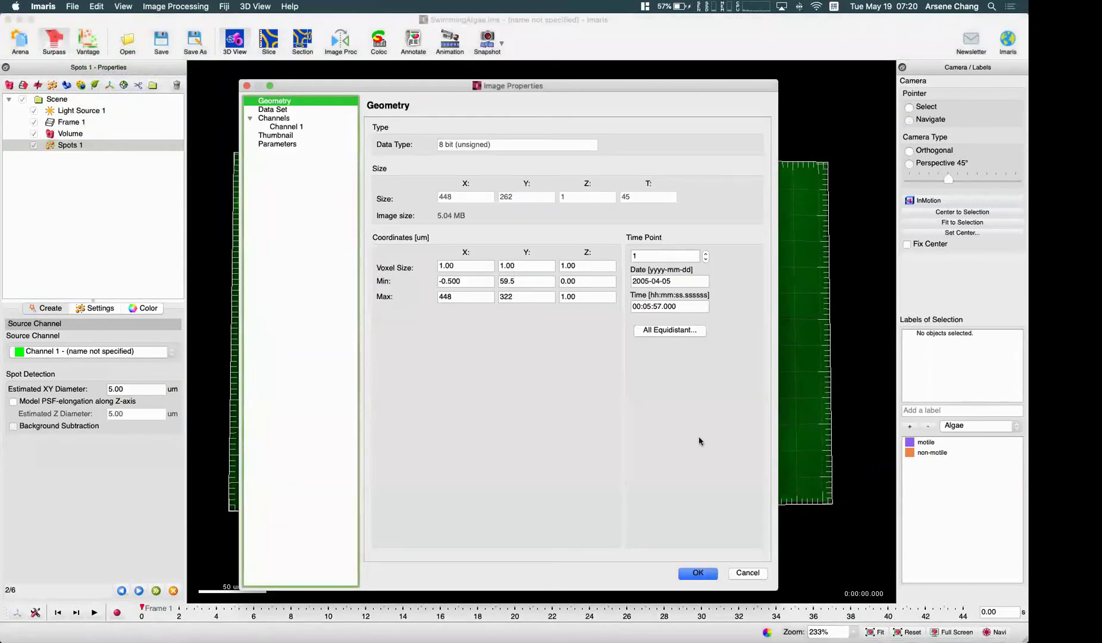
click(747, 573)
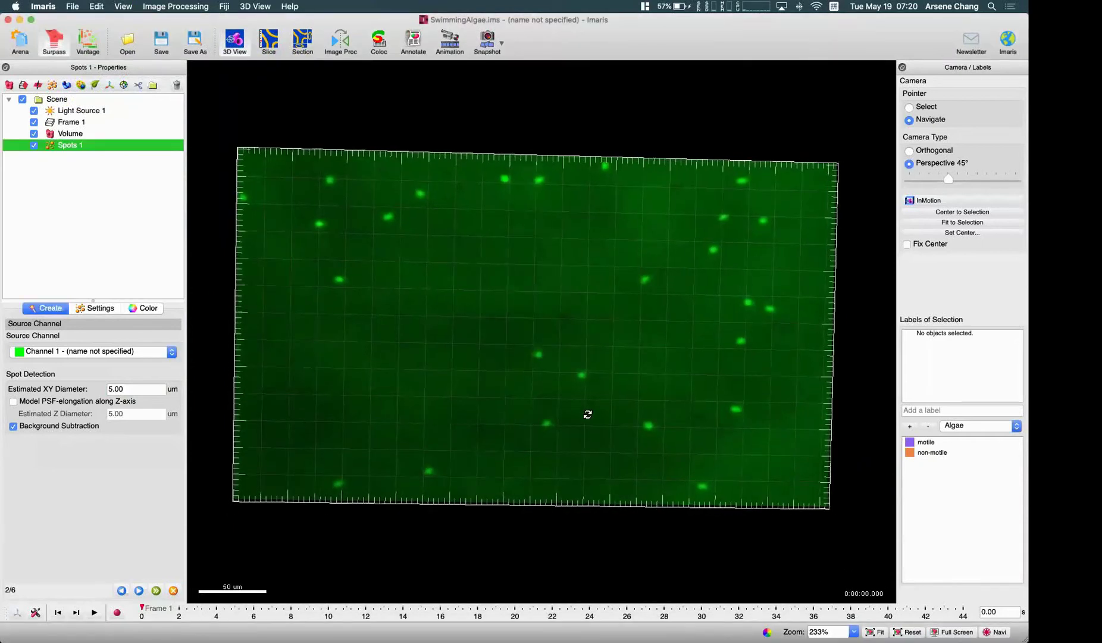
Rotate the image, compare the Perspective camera with the Orthogonal one, and reset the view's orientation.
drag(456, 266, 789, 173)
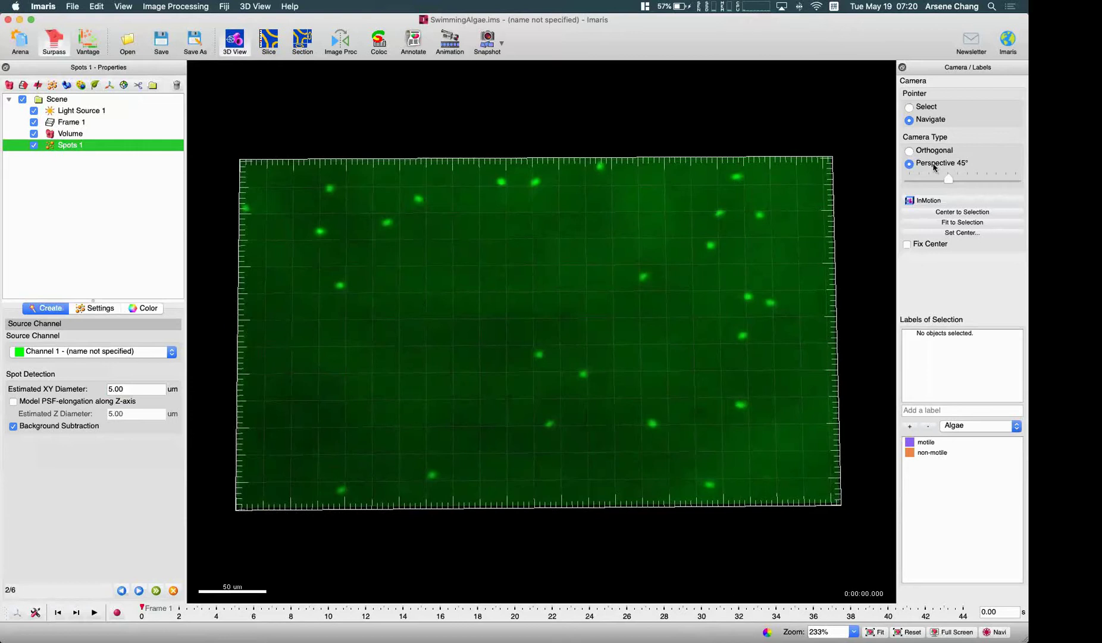
drag(529, 436, 800, 487)
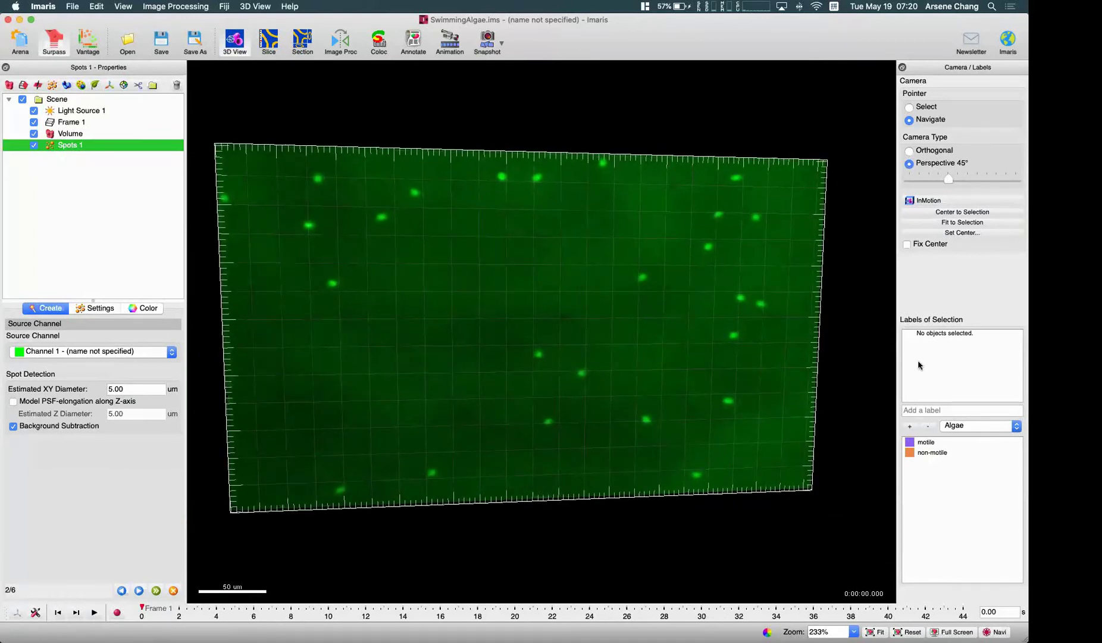
drag(551, 291, 544, 284)
click(933, 152)
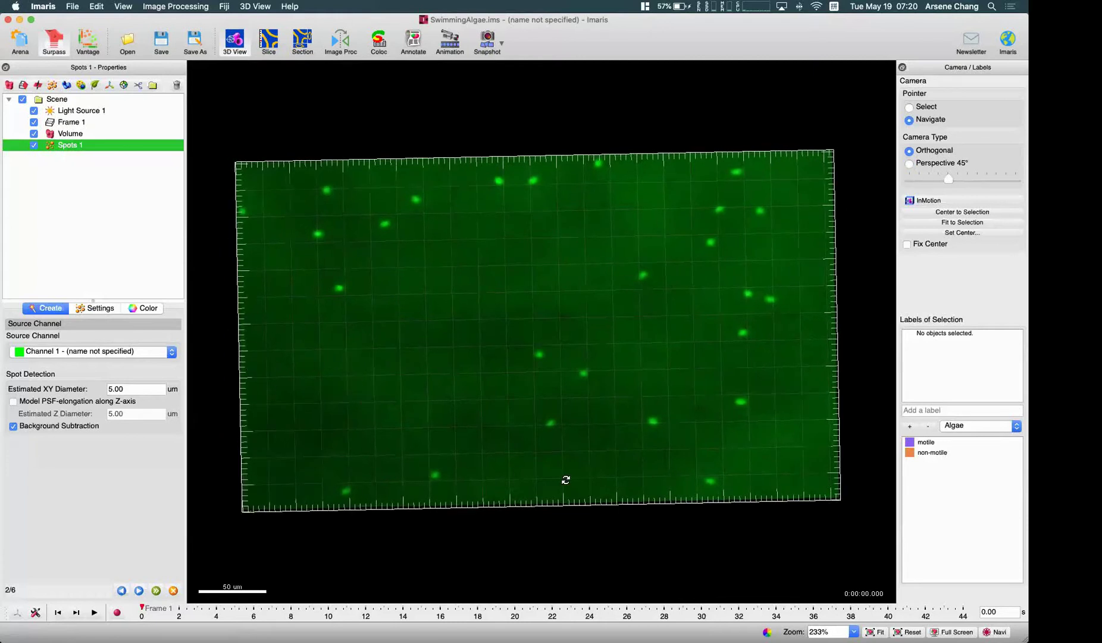
click(912, 633)
scroll(675, 444, up, 3)
scroll(529, 376, down, 7)
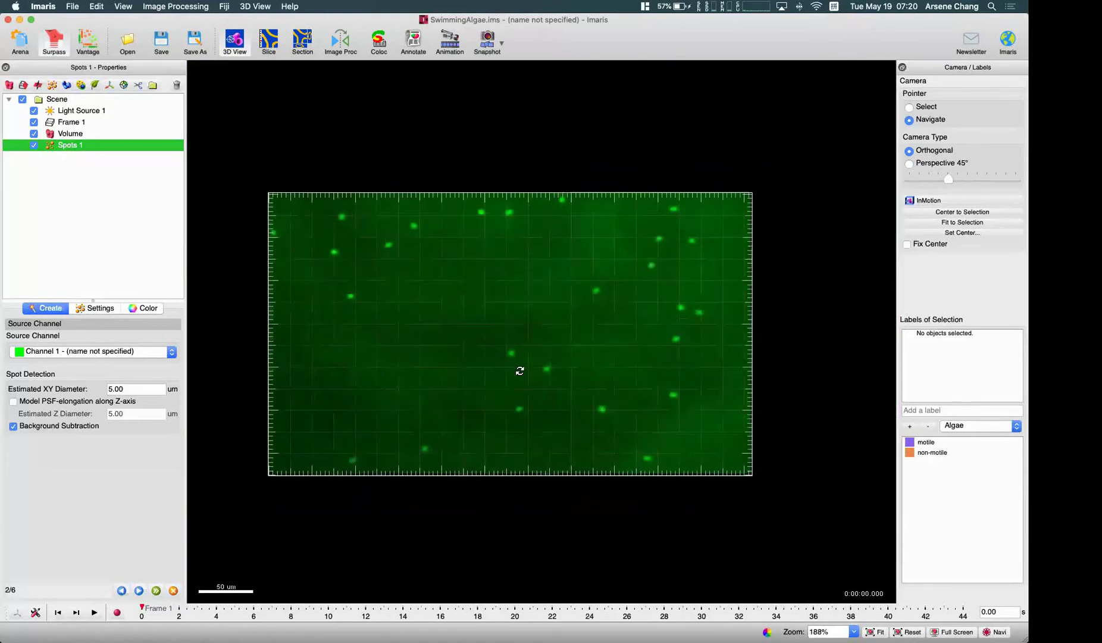
right_drag(516, 354, 528, 355)
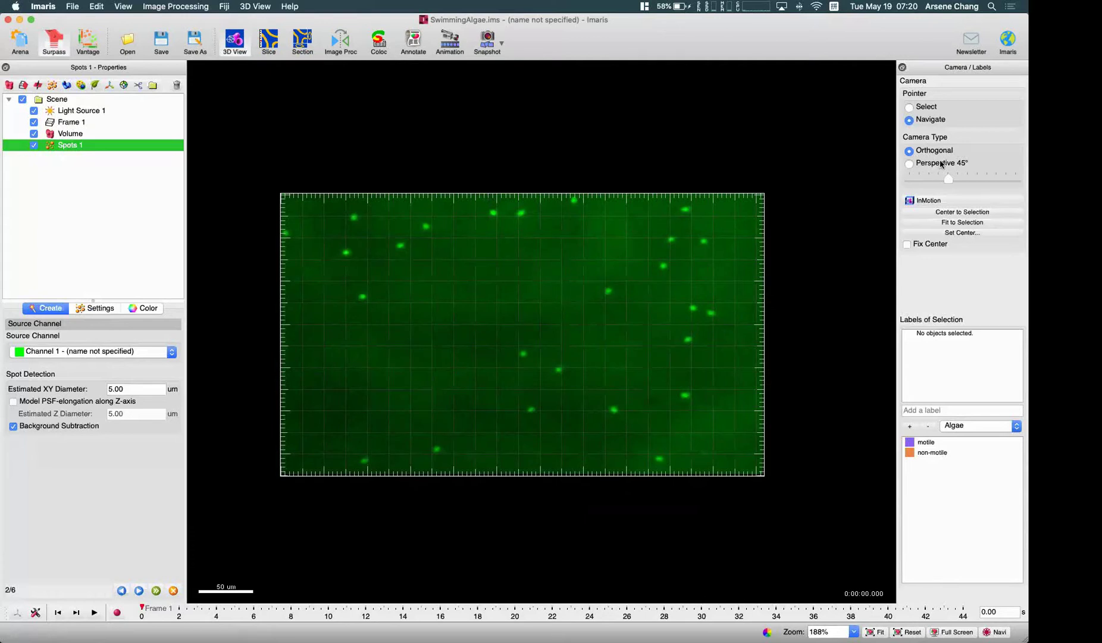
click(922, 164)
Run spot detection on Channel 1 and inspect the detected spots up close in the 3D view.
click(139, 591)
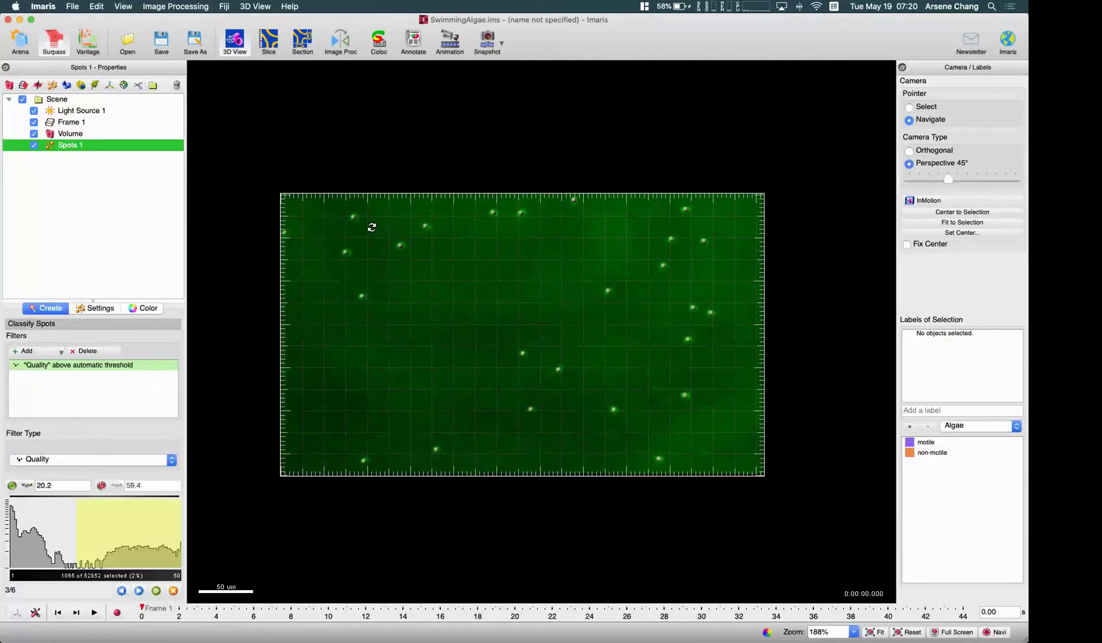
scroll(360, 243, up, 2)
scroll(363, 242, up, 2)
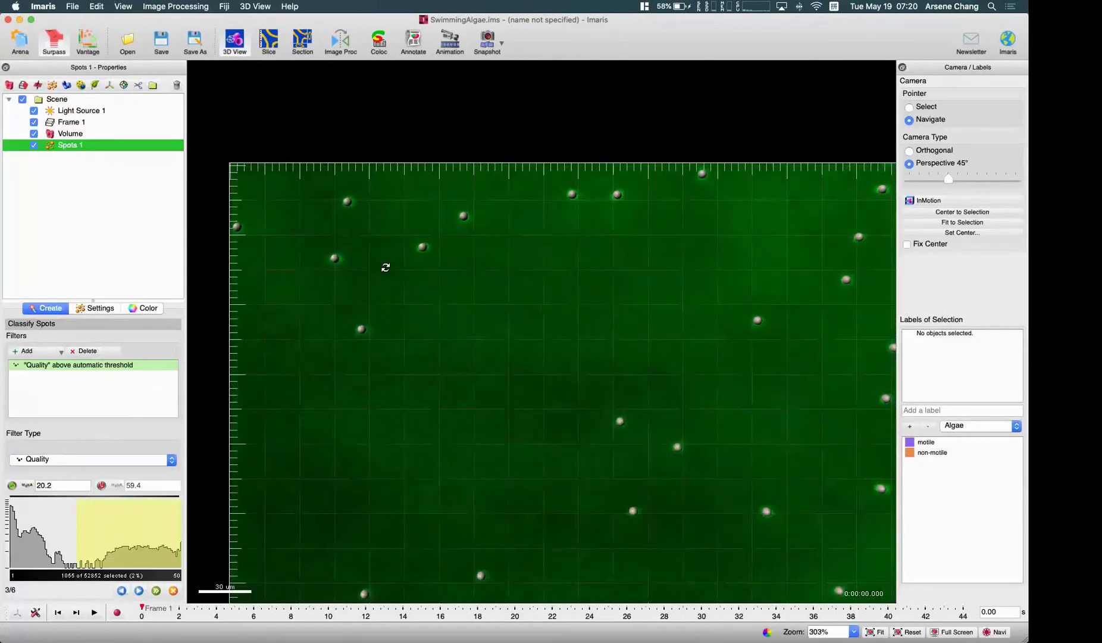
scroll(435, 277, down, 3)
right_drag(563, 378, 538, 336)
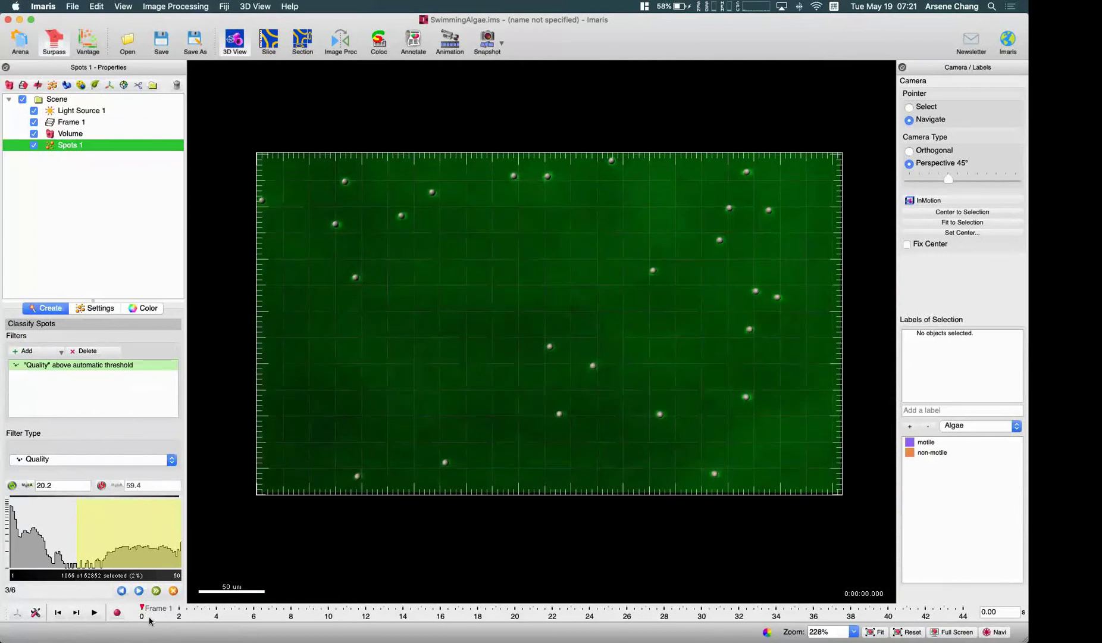
Check the detected spots across all time points and accept the automatic Quality threshold to proceed to spot editing.
drag(146, 610, 707, 633)
drag(832, 607, 141, 608)
drag(144, 607, 962, 609)
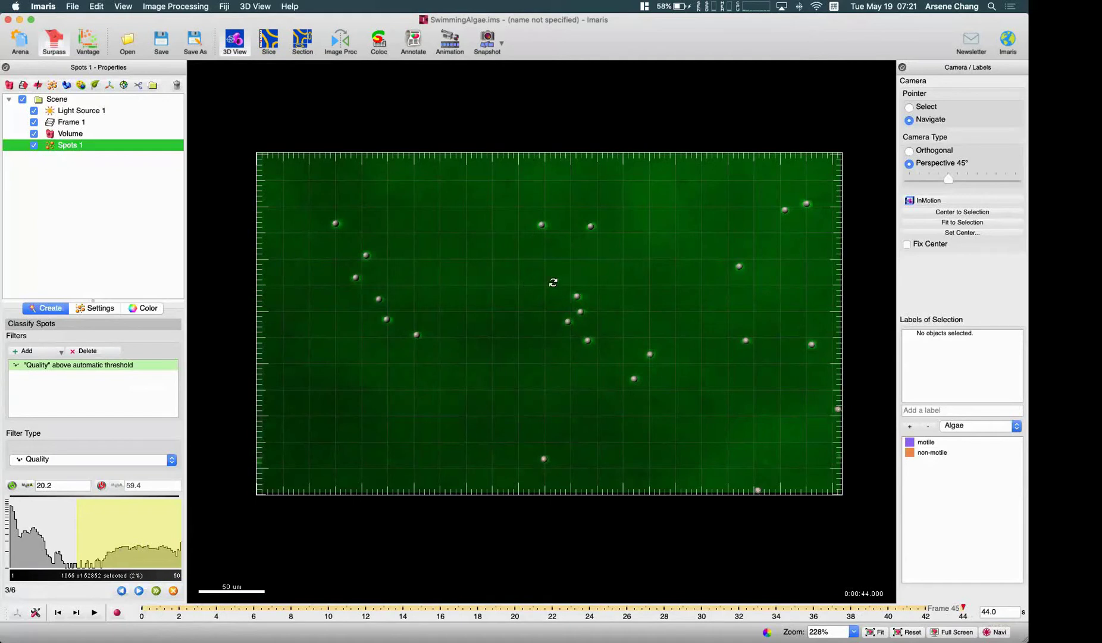
drag(961, 606, 141, 619)
click(138, 590)
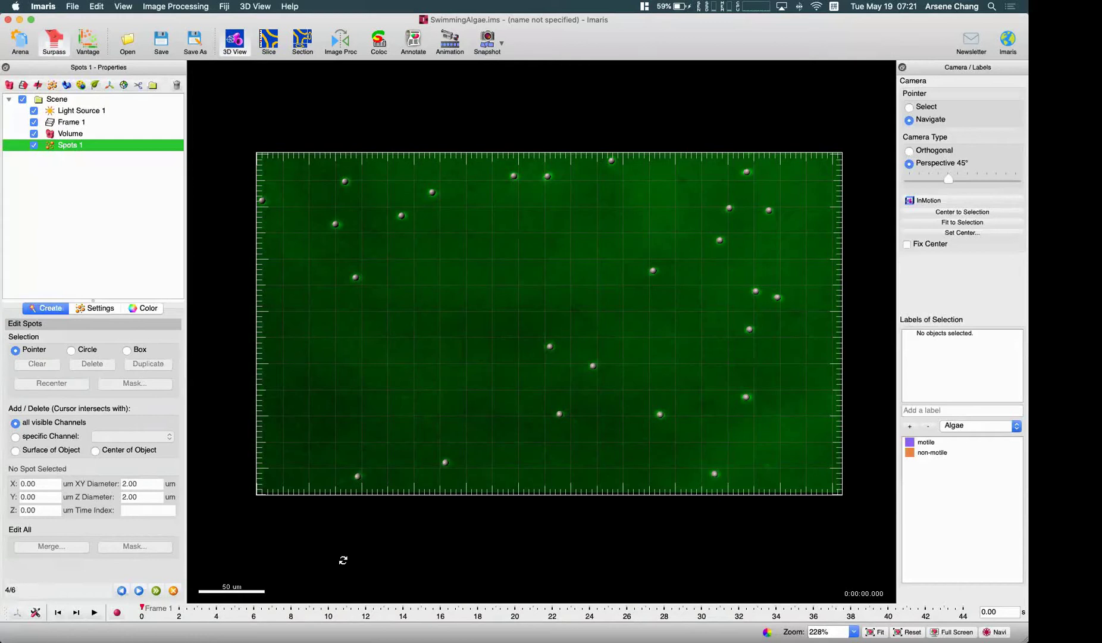
Scrub through the first six frames to check the spots' positions and return to the first frame.
drag(144, 608, 160, 608)
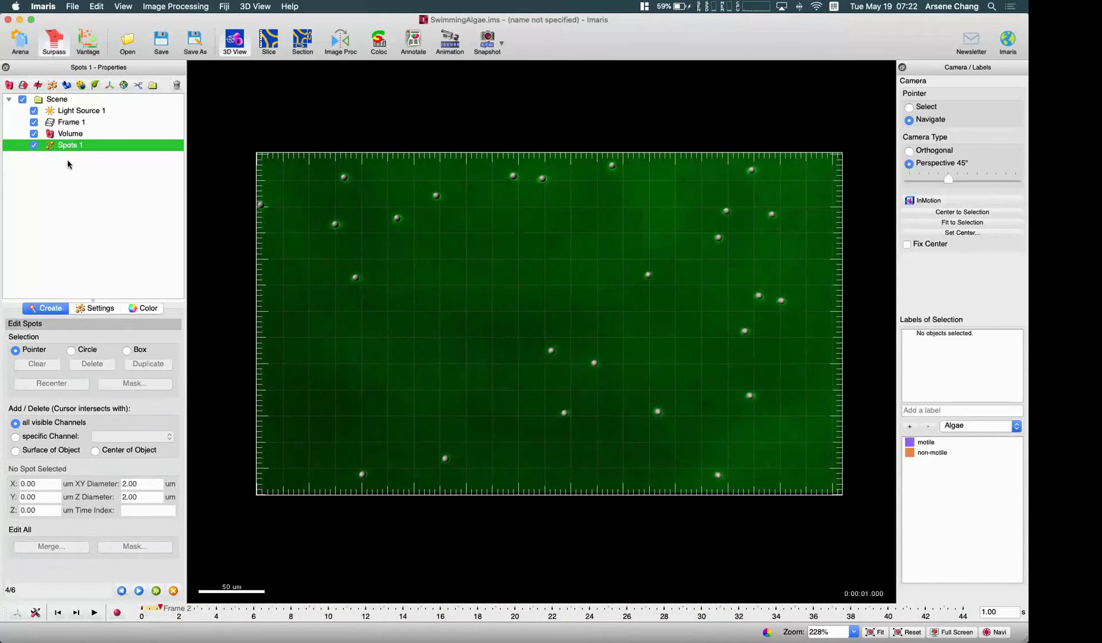
drag(162, 608, 232, 612)
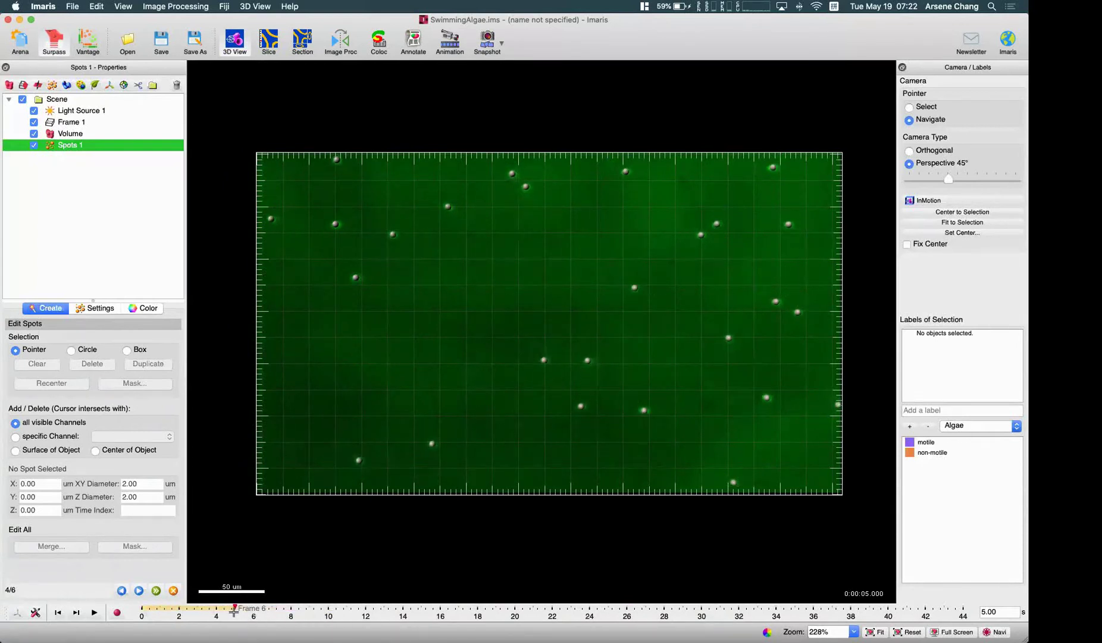
mouse_move(238, 607)
mouse_down()
mouse_move(776, 610)
mouse_move(235, 608)
mouse_up()
drag(235, 607, 141, 608)
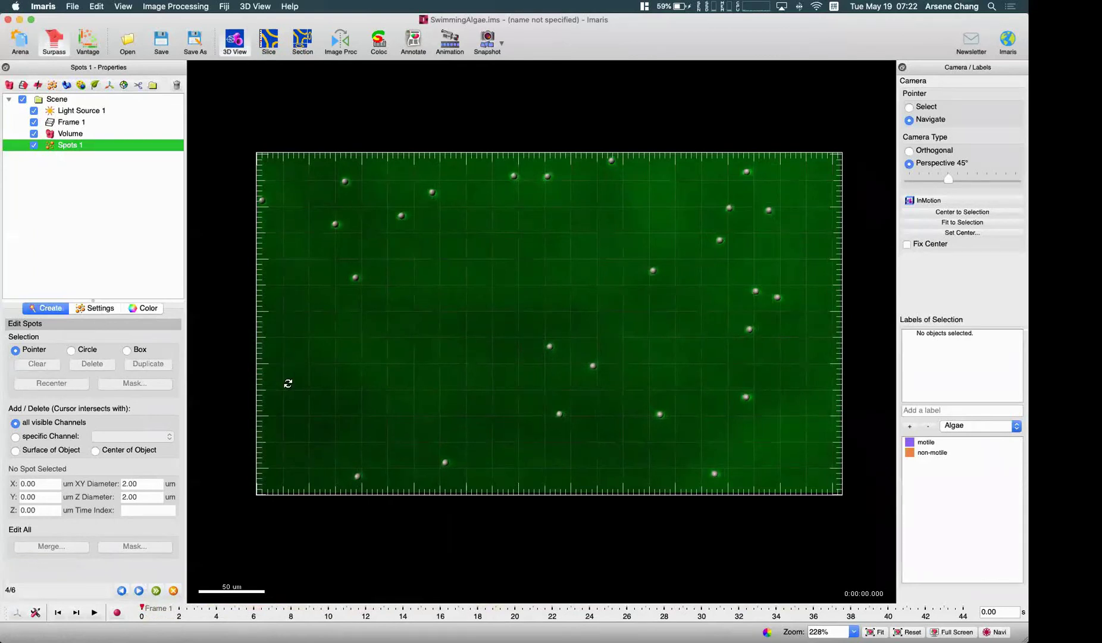
Delete the spot at X 144, Y 84.4 um in the first frame.
key(Escape)
click(445, 461)
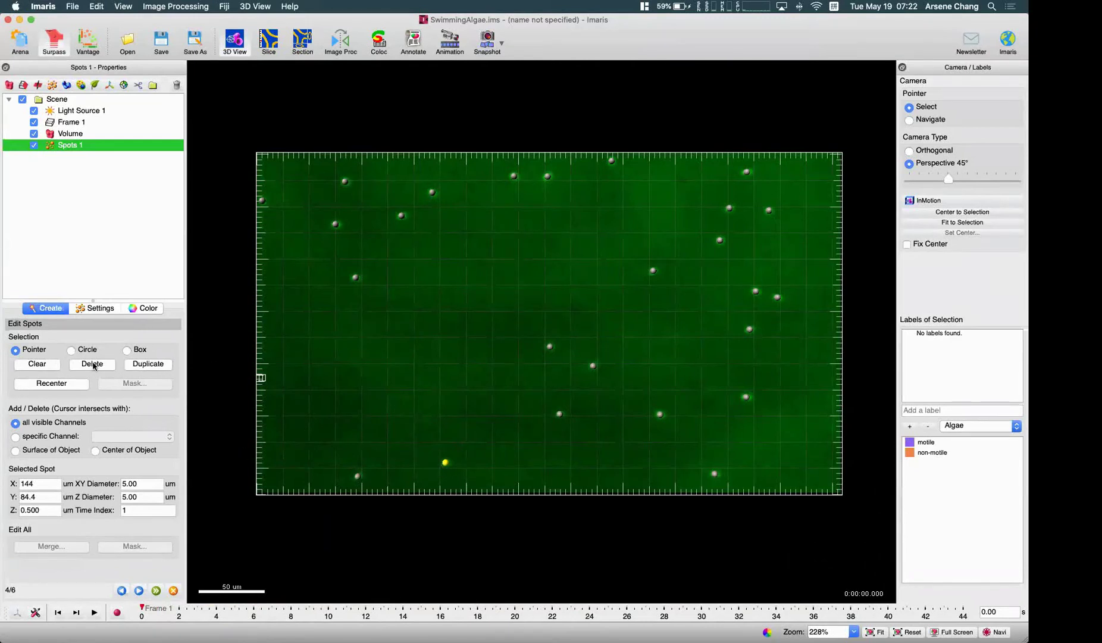
click(92, 365)
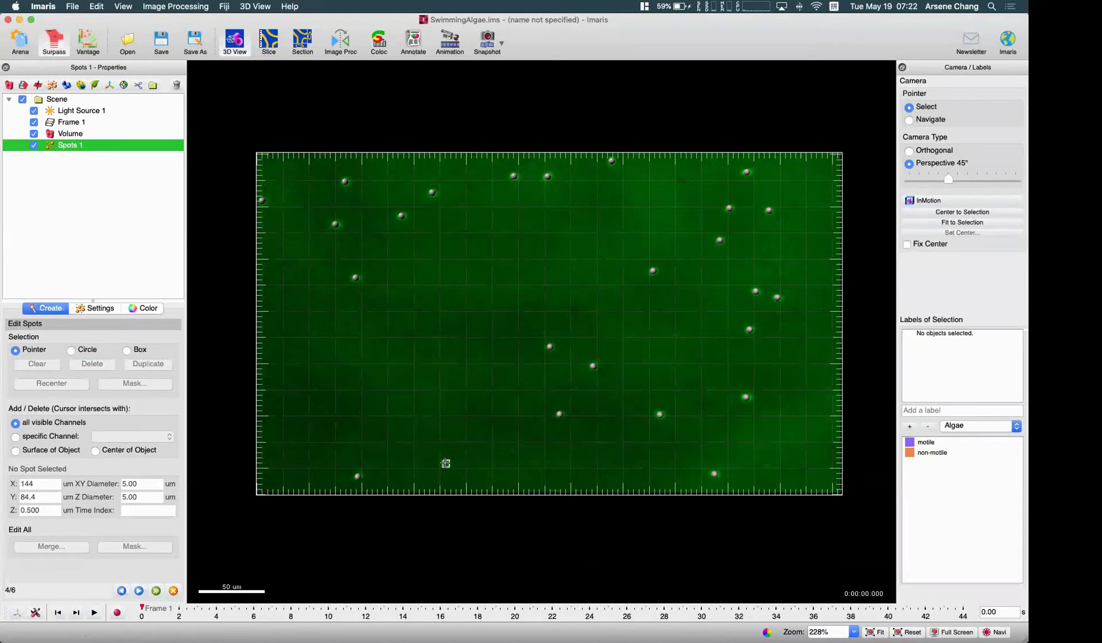
Add a spot back on the same alga in the first frame and remove it again.
click(445, 462)
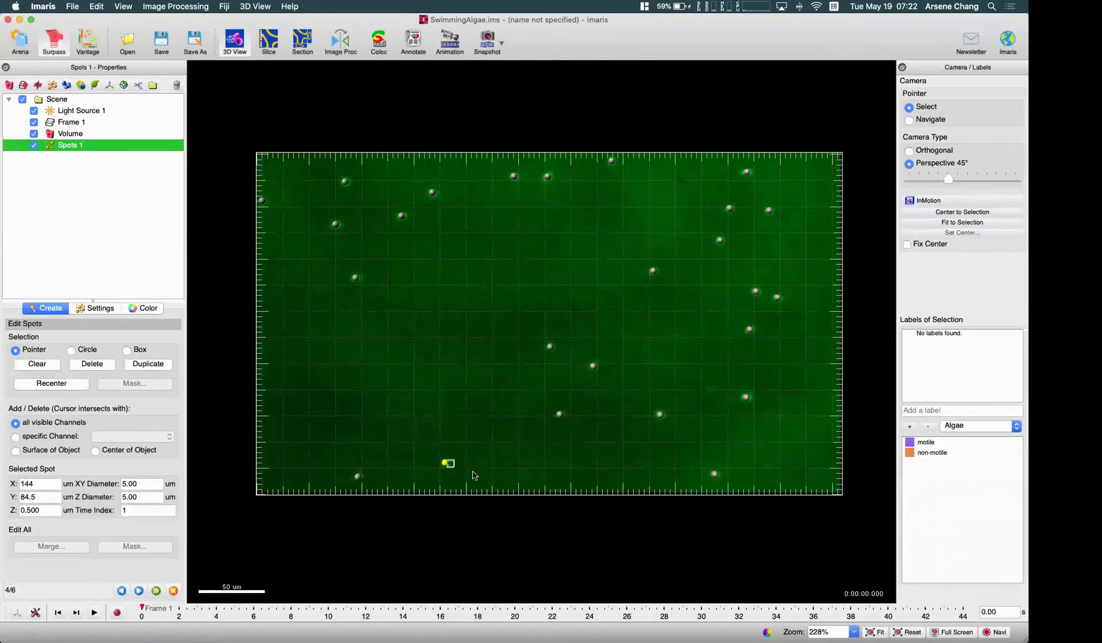
click(87, 364)
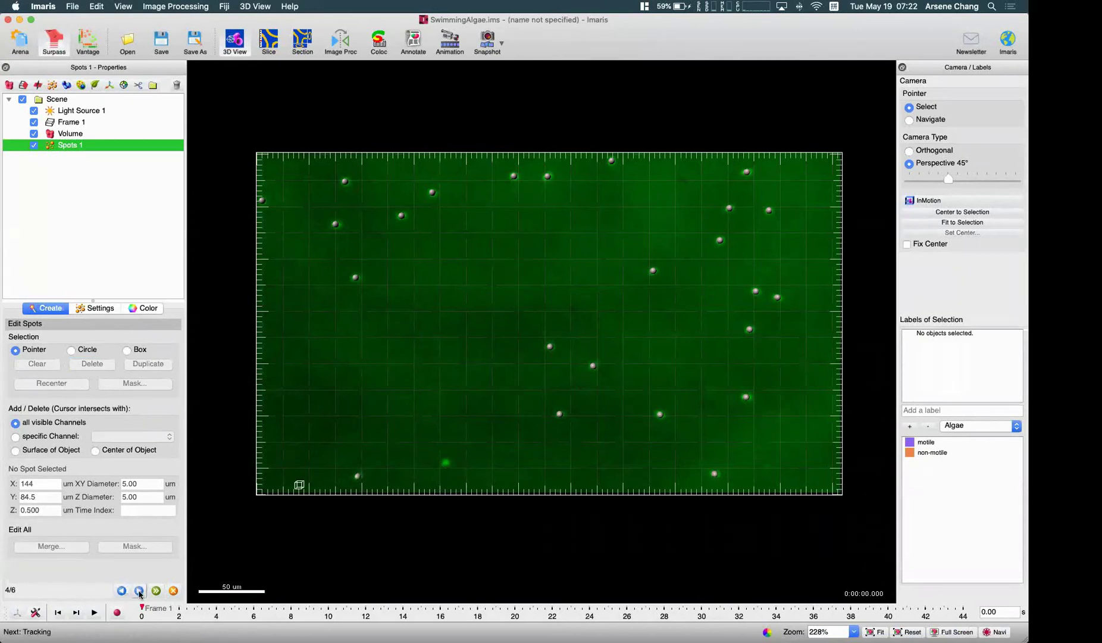
Proceed to the Tracking settings and consult the help page describing the tracking algorithms, returning to Imaris.
click(139, 591)
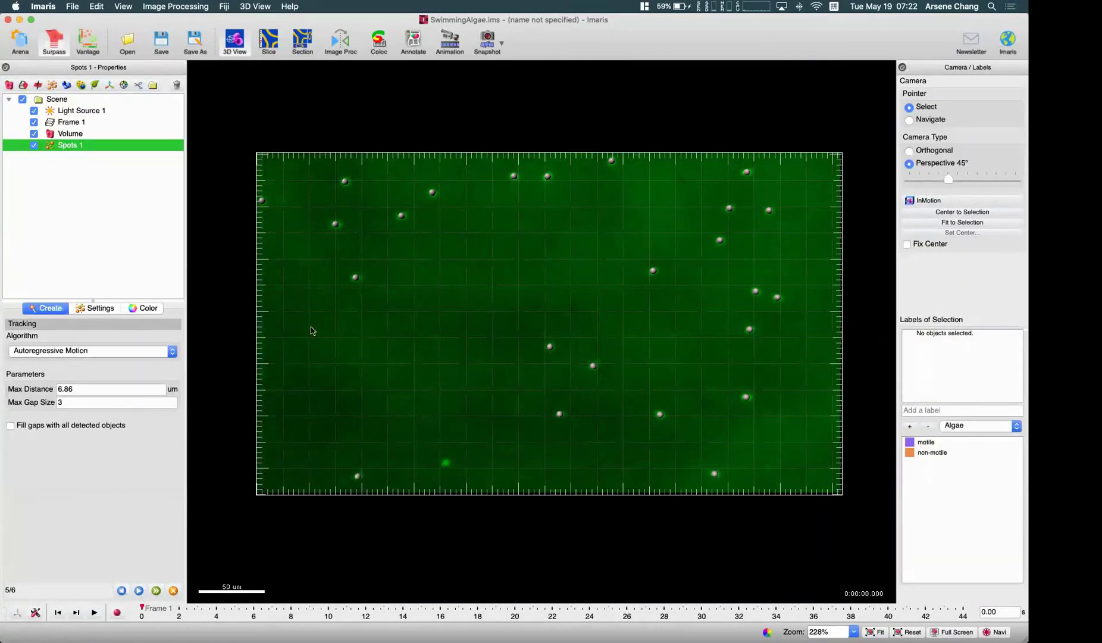
click(153, 351)
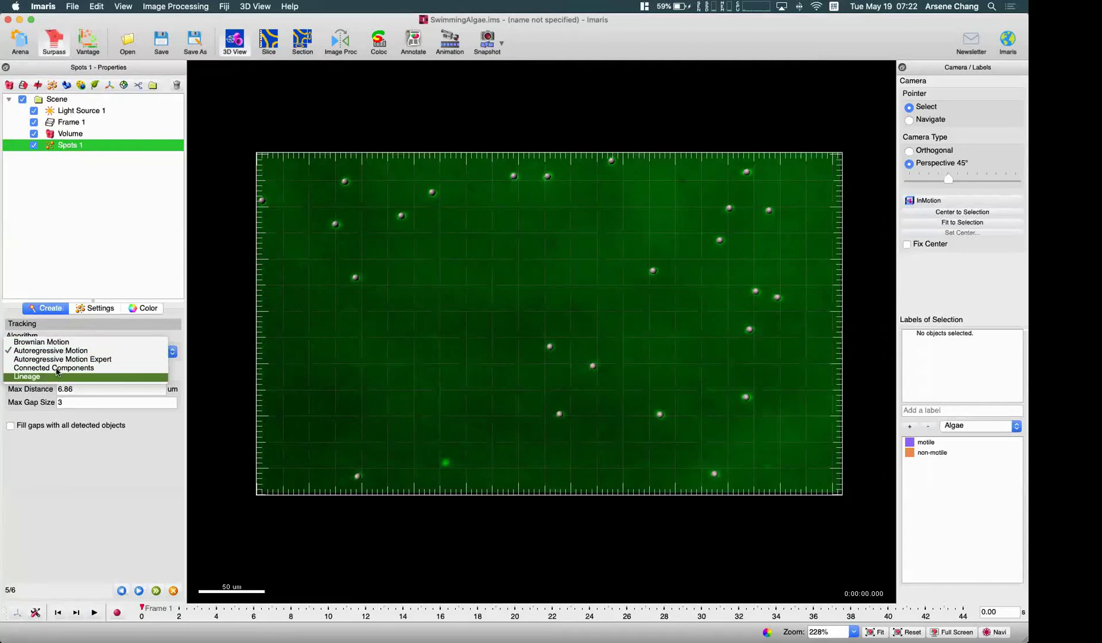
click(73, 334)
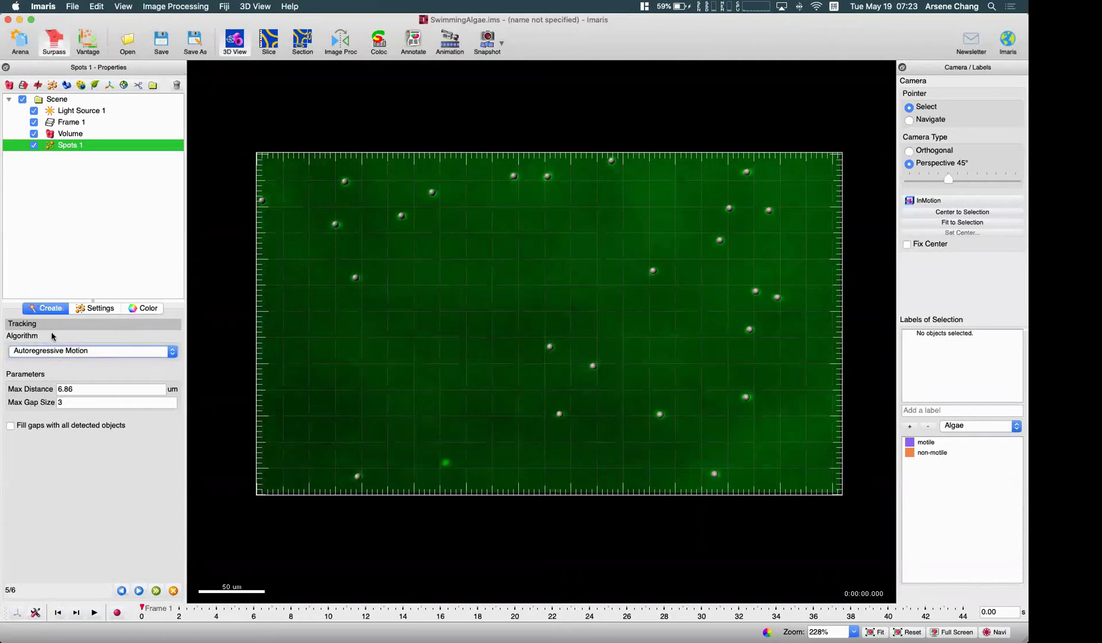
click(72, 342)
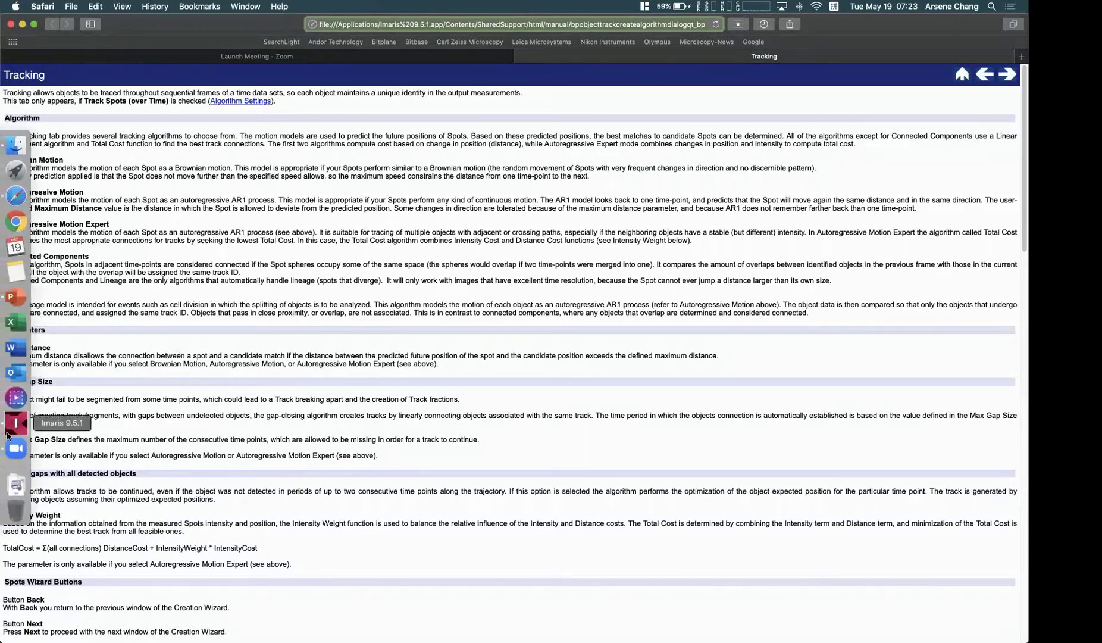
click(18, 415)
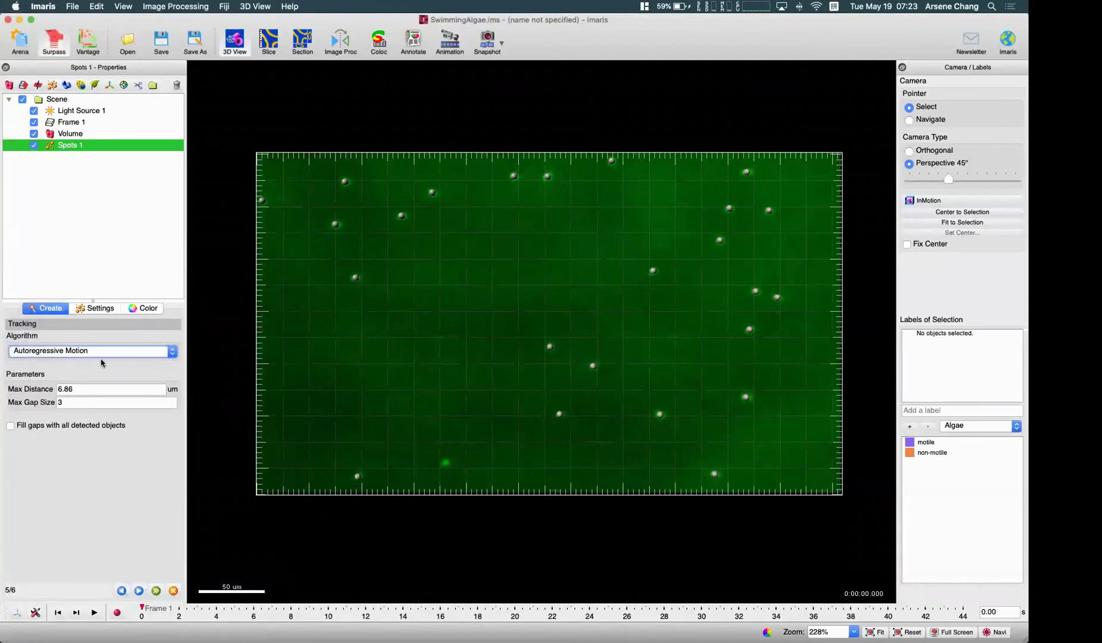
Compare Brownian Motion and Autoregressive Motion and set the tracking algorithm to Brownian Motion.
click(115, 351)
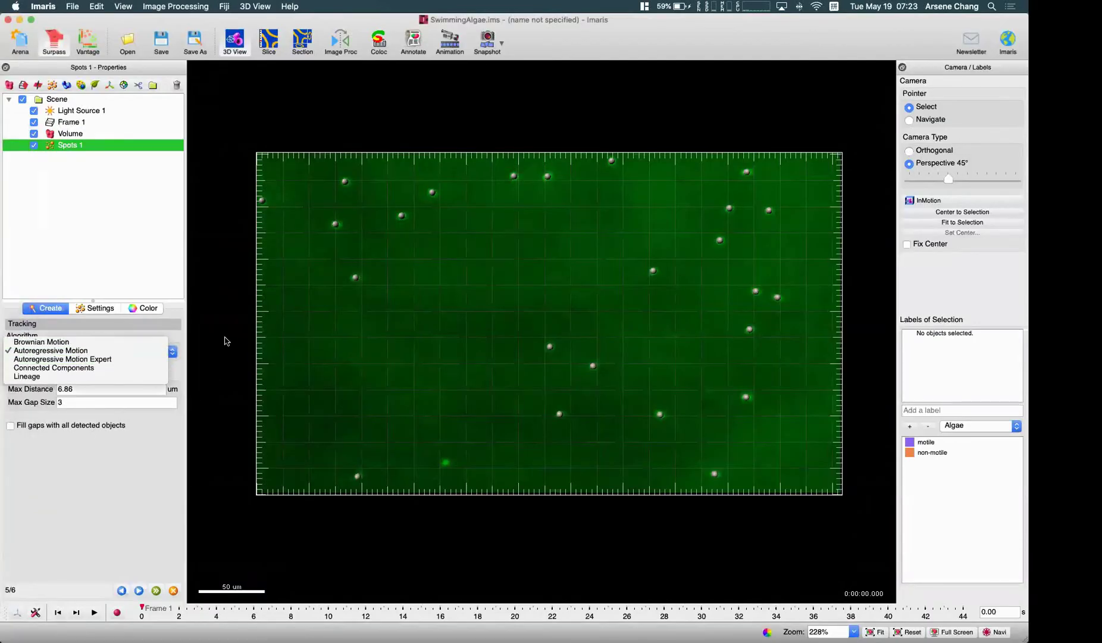
click(100, 343)
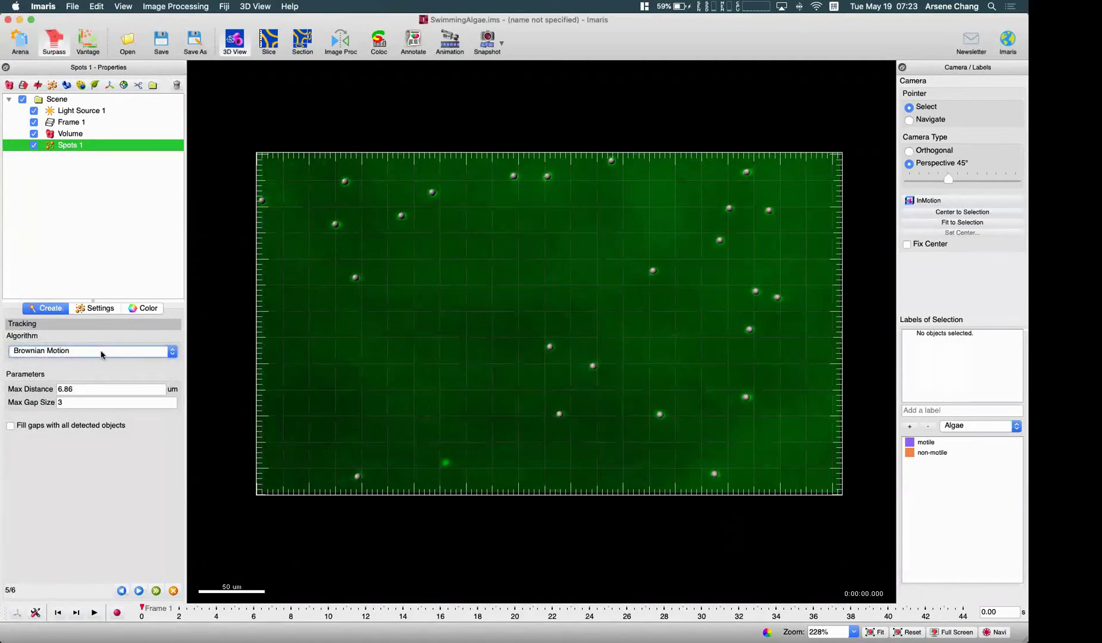
click(101, 353)
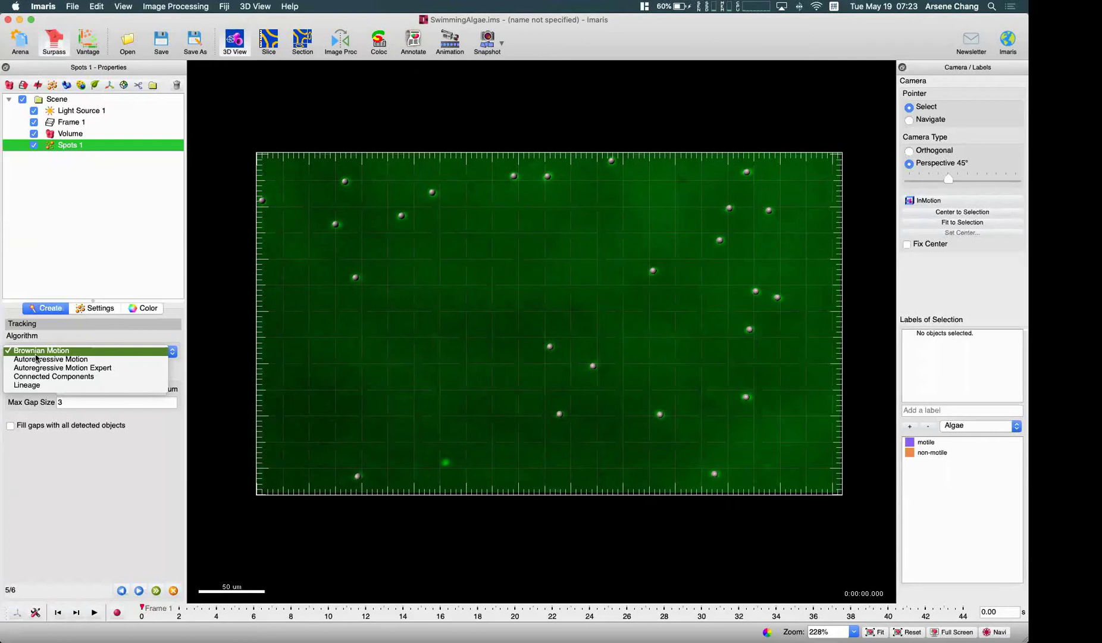
click(74, 476)
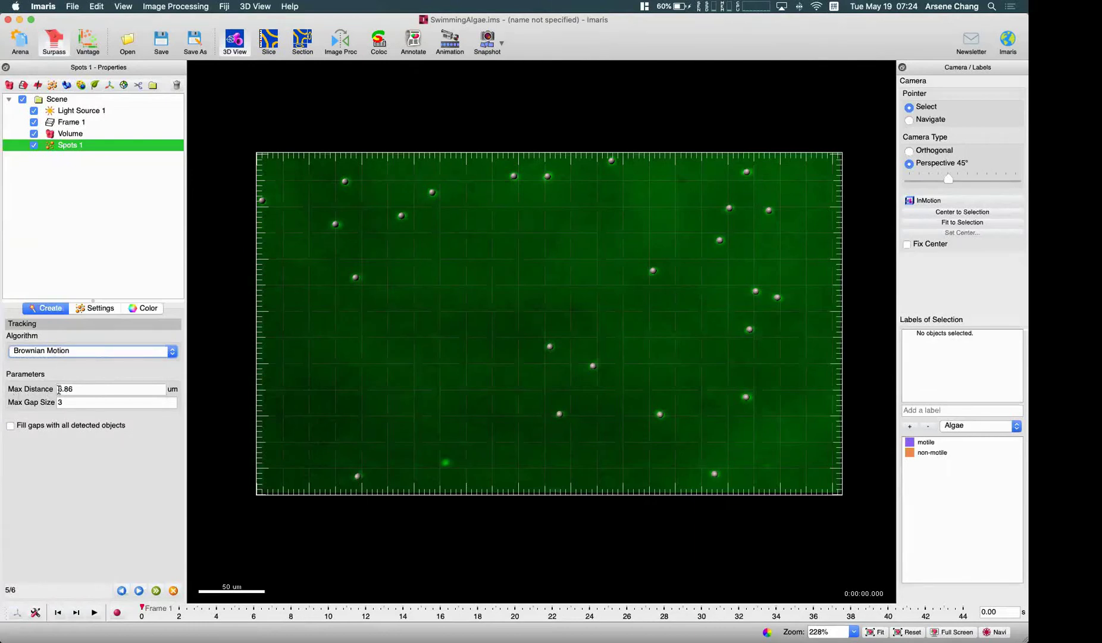
click(82, 352)
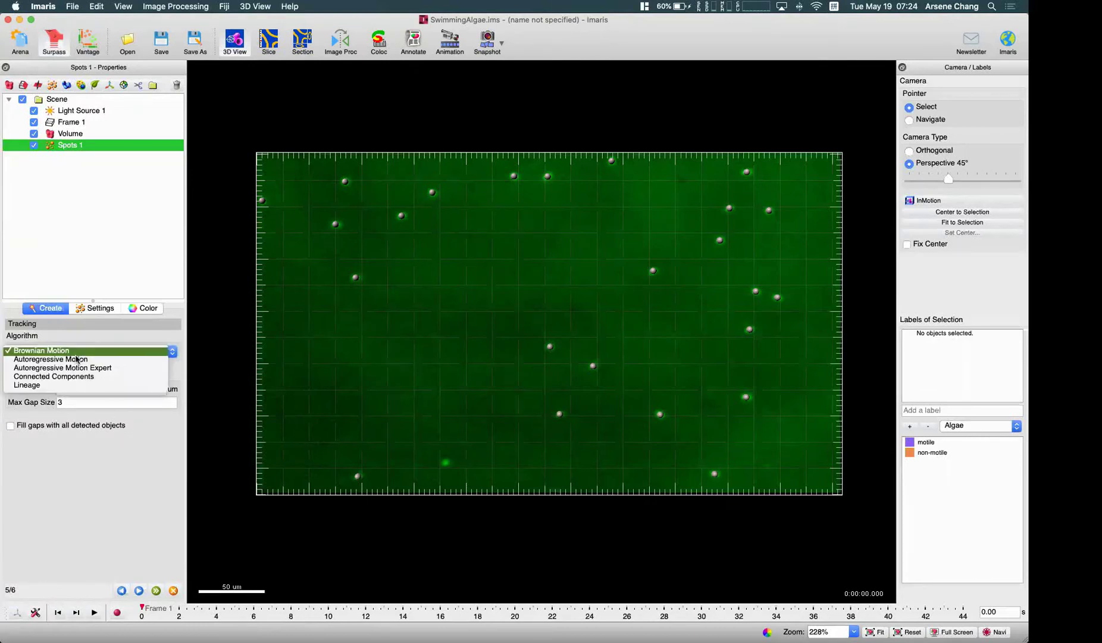
click(72, 361)
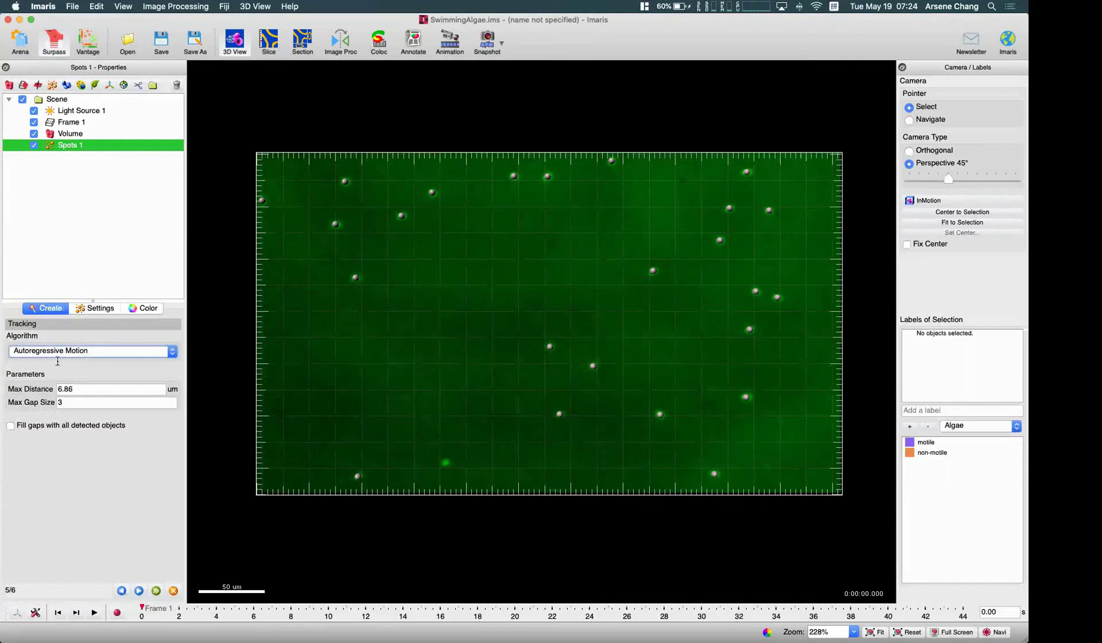
click(94, 352)
click(89, 341)
Scrub between frames 31 and 33 to see how far the spots move, and show frame 31 in the Slice view.
drag(142, 610, 702, 603)
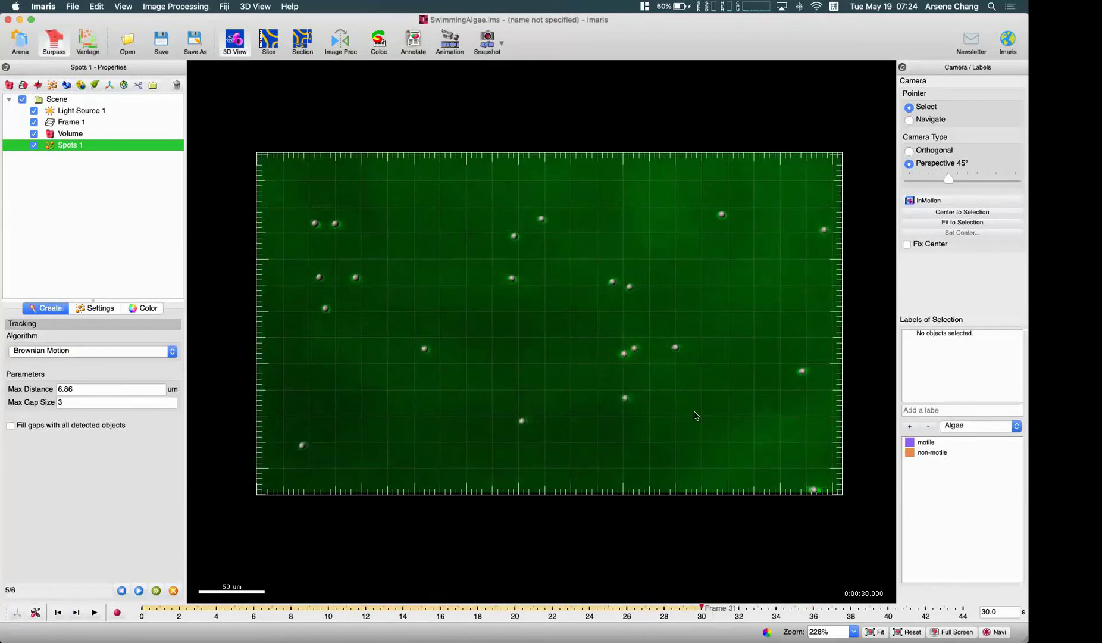
drag(710, 601, 747, 594)
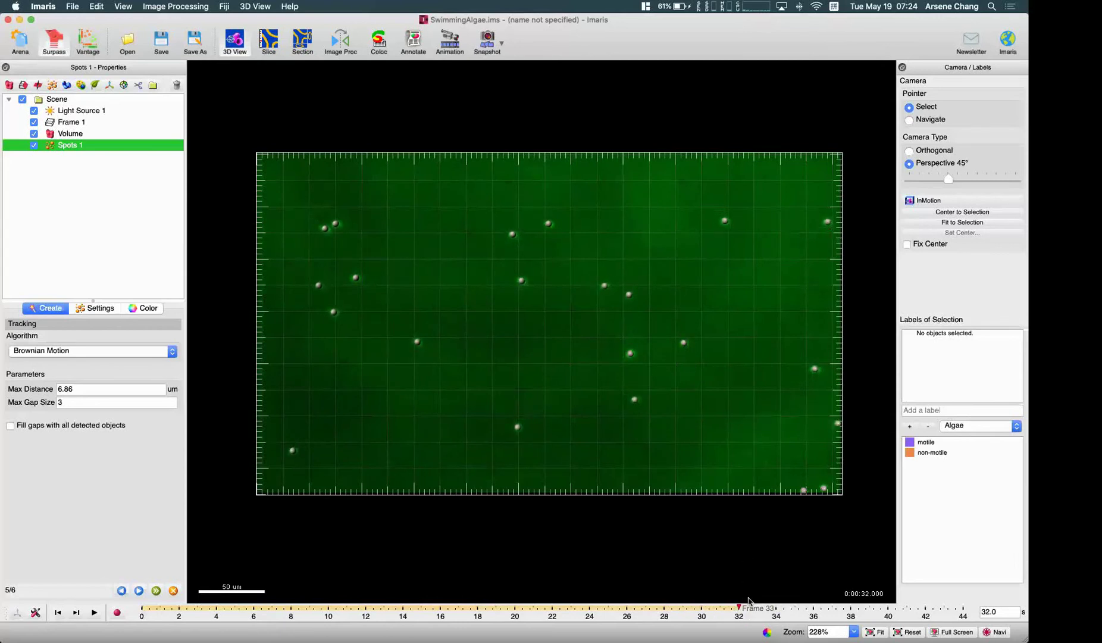
drag(737, 604, 702, 600)
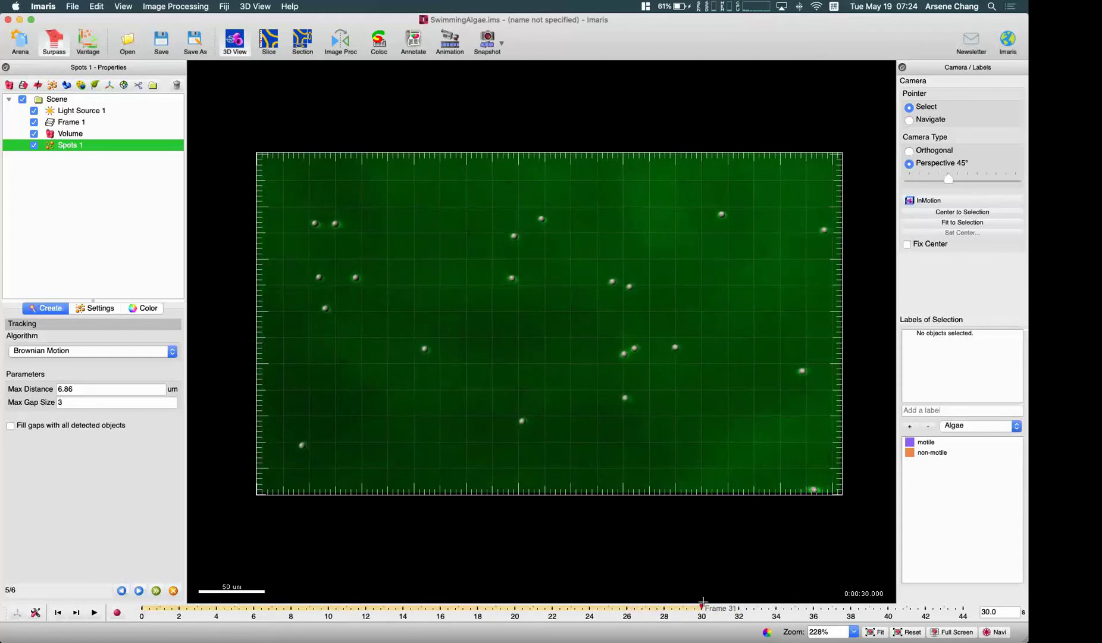
click(269, 47)
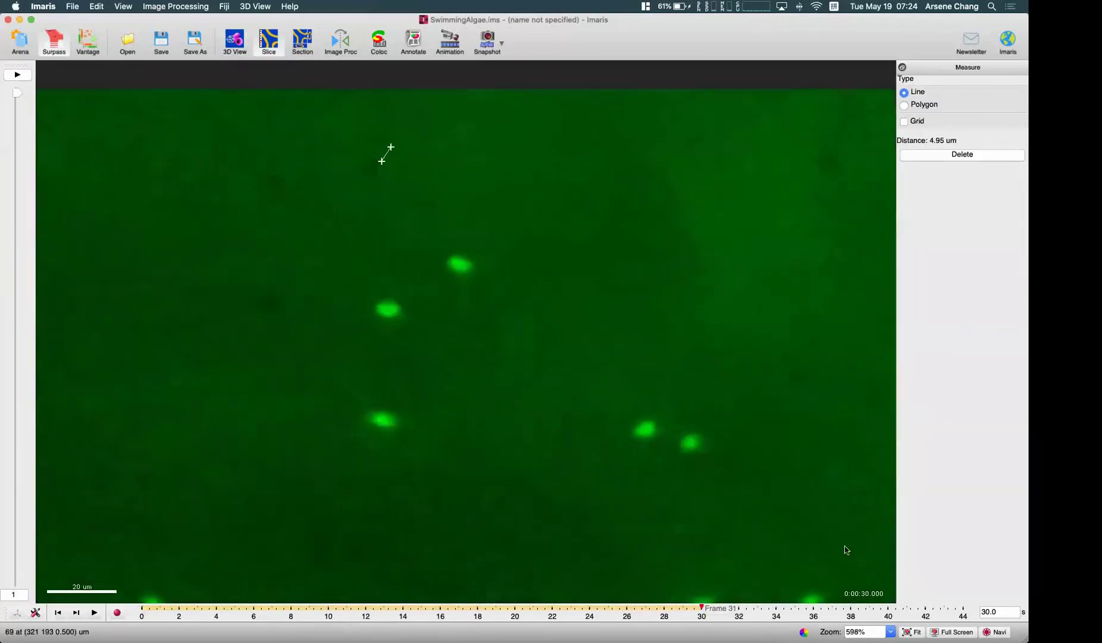
click(912, 632)
scroll(629, 443, down, 3)
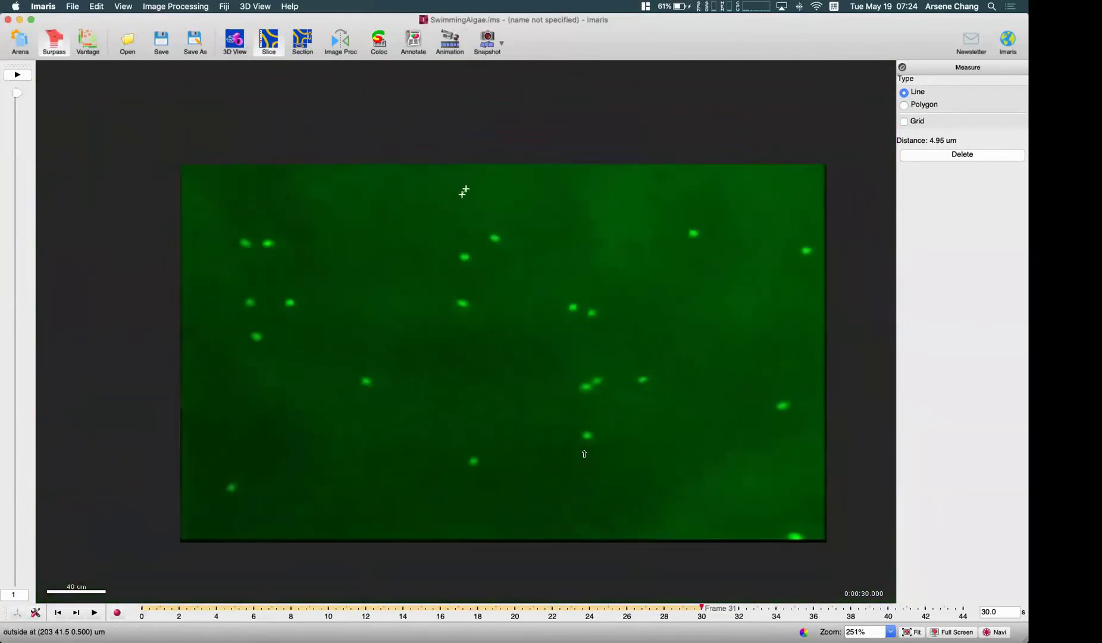
Replace the old measurement line by measuring how far one alga moves between frames 30 and 31.
mouse_move(703, 605)
mouse_down()
mouse_move(657, 601)
mouse_move(716, 599)
mouse_move(664, 599)
mouse_up()
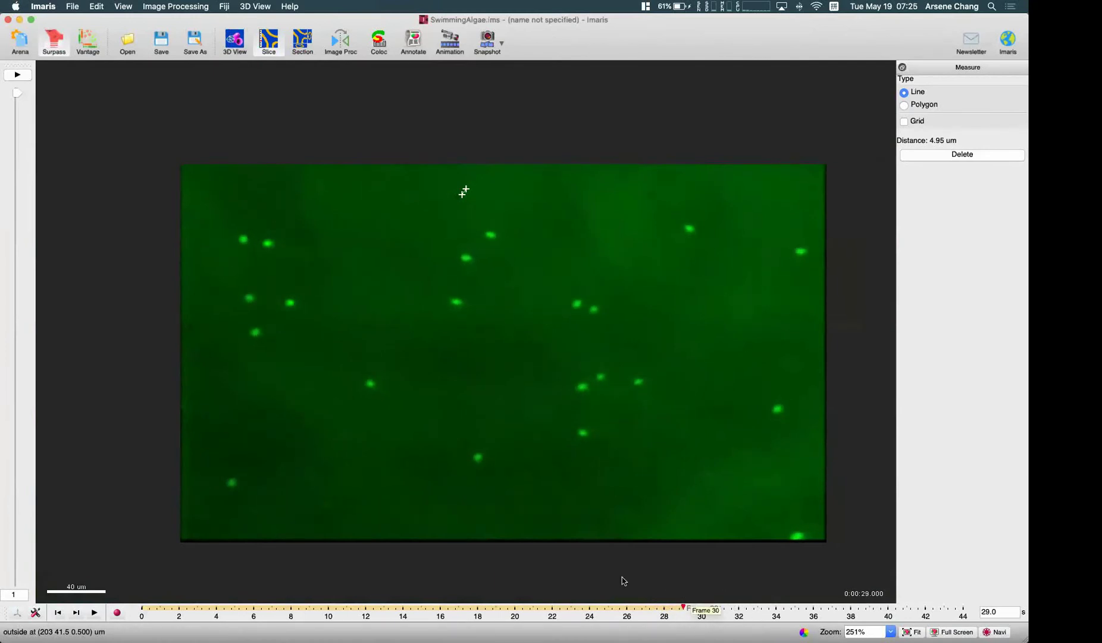
scroll(652, 389, down, 3)
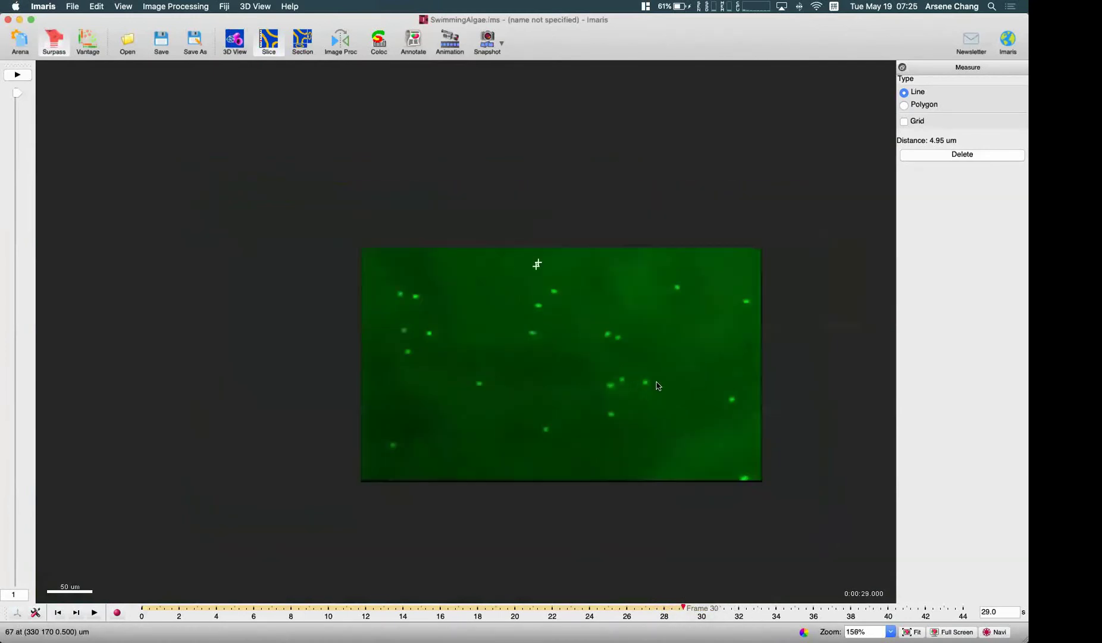
scroll(643, 382, up, 10)
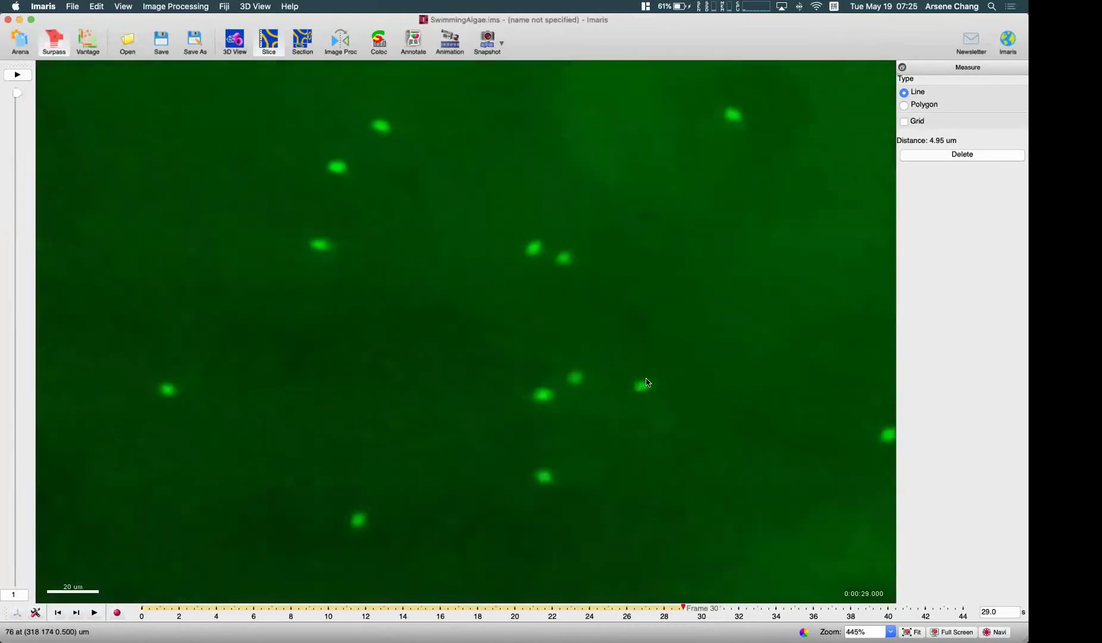
click(951, 154)
click(638, 393)
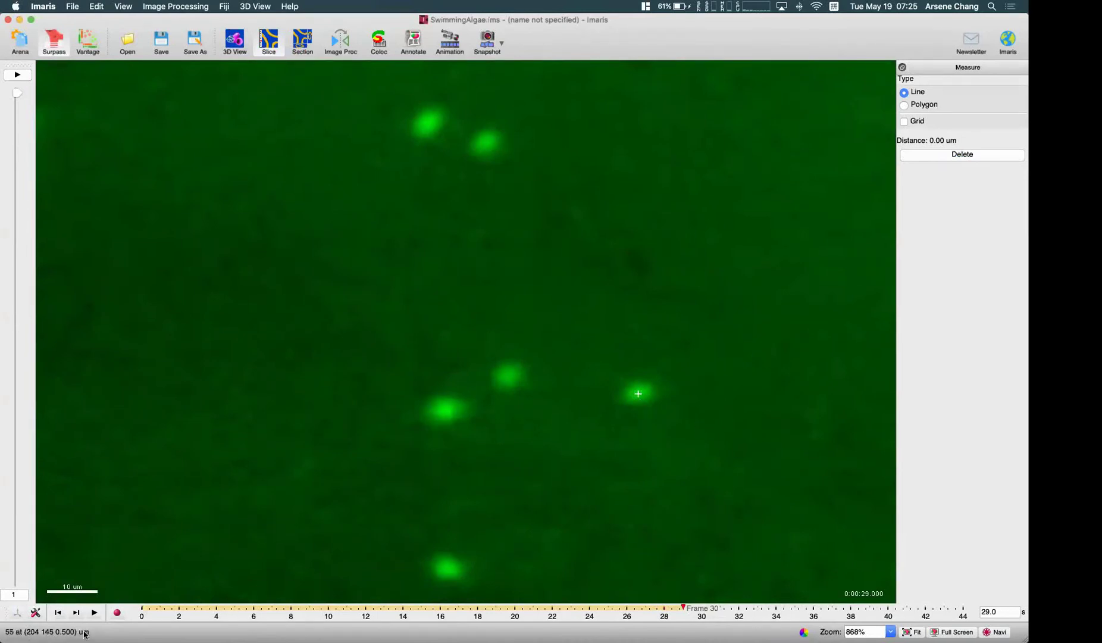
click(75, 613)
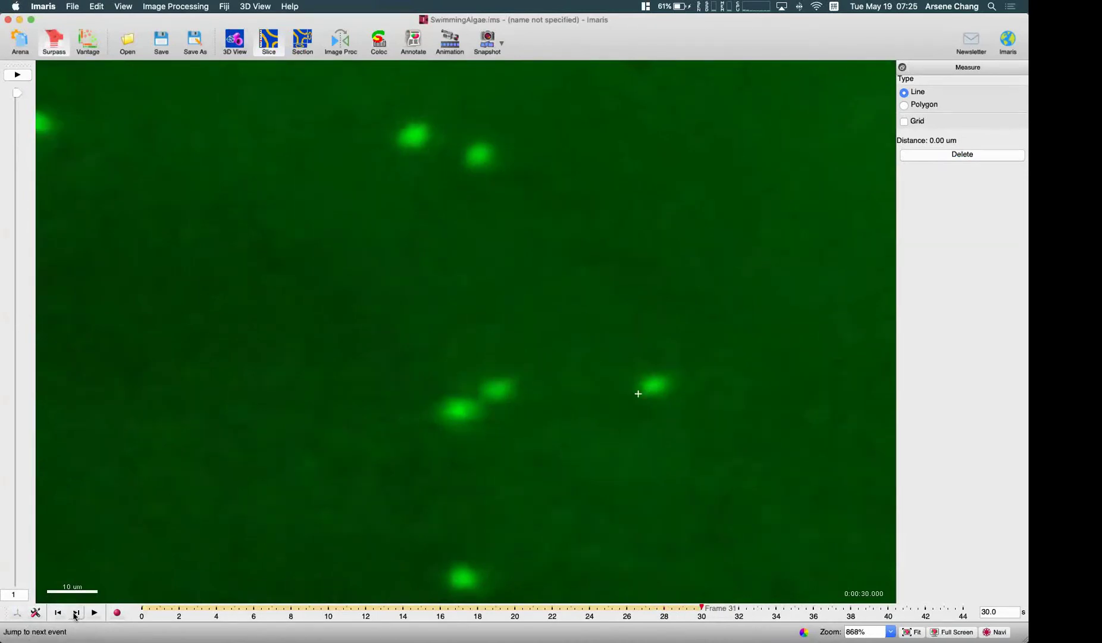
click(654, 386)
scroll(671, 347, up, 2)
scroll(671, 347, down, 6)
Measure the distance another alga travels between frames 16 and 17.
drag(703, 607, 419, 596)
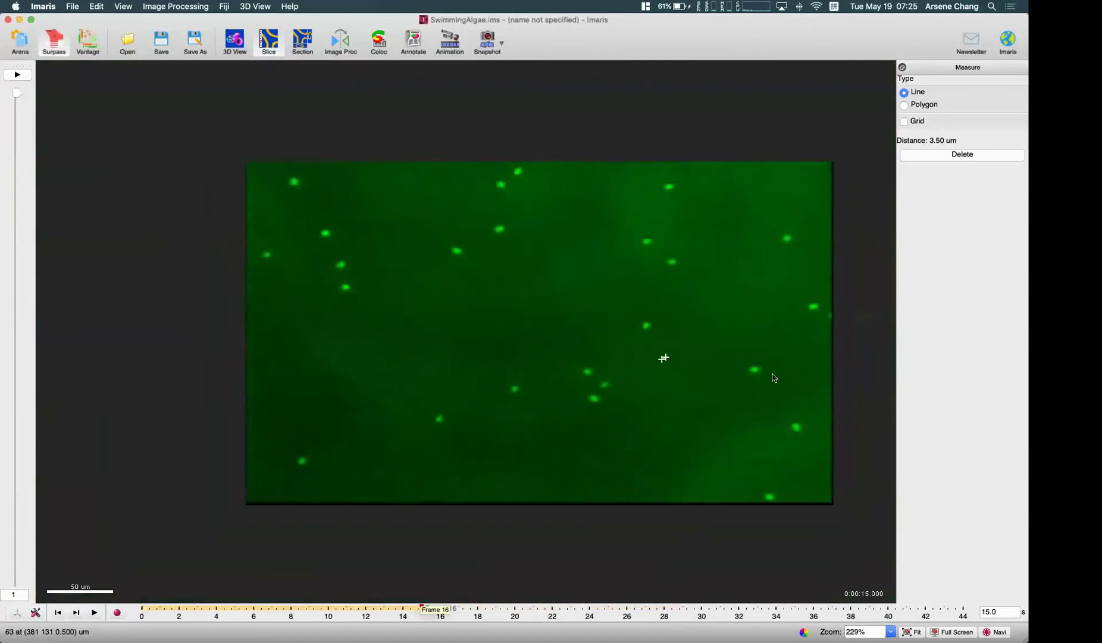
scroll(777, 359, down, 3)
scroll(777, 361, up, 6)
click(747, 370)
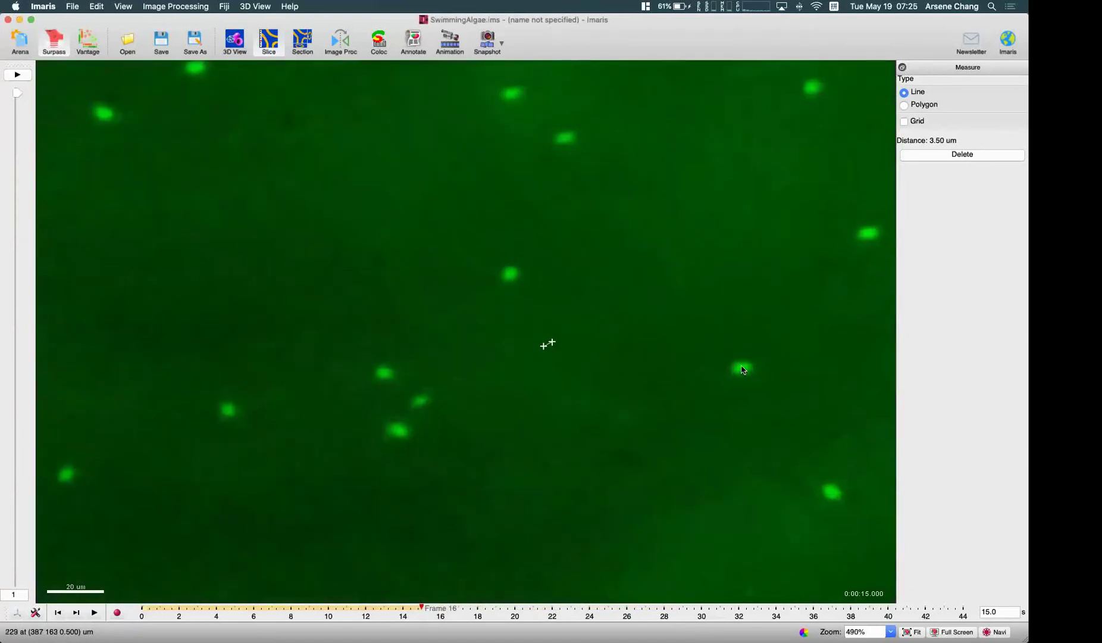
click(75, 612)
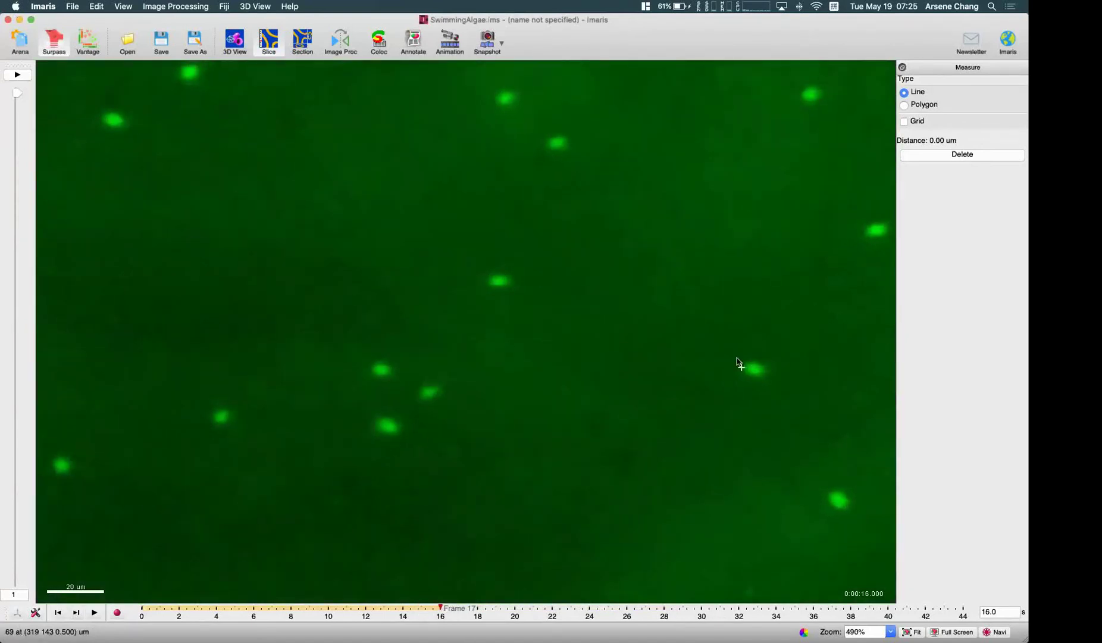
click(755, 370)
scroll(538, 311, up, 3)
scroll(556, 316, down, 3)
scroll(556, 321, down, 3)
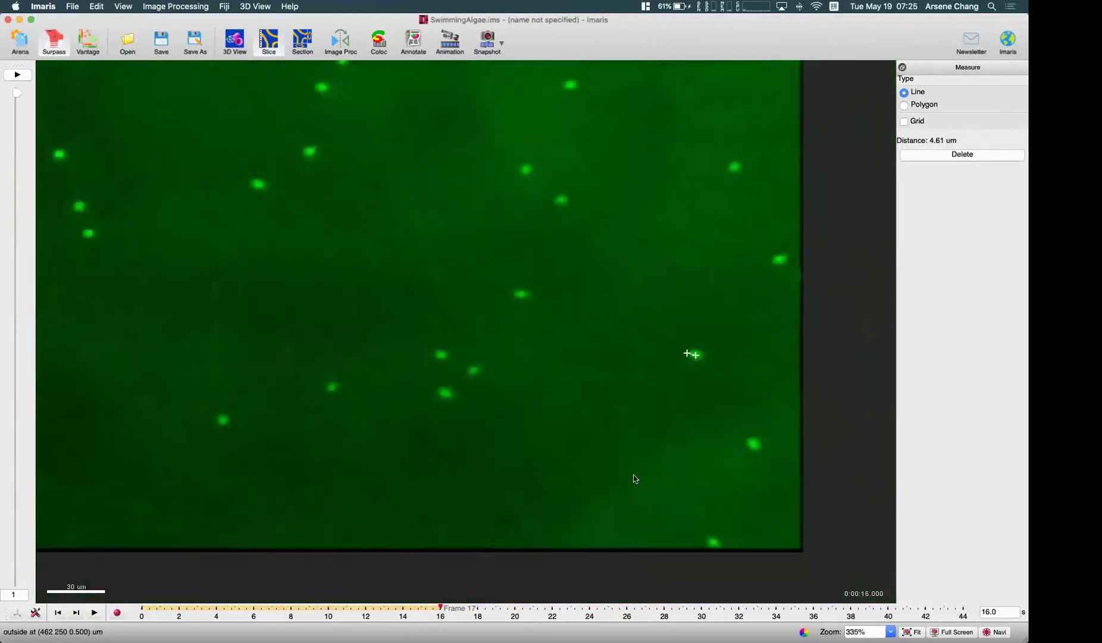
Measure the displacement of an alga in the lower part of the image between frames 8 and 9.
drag(408, 606, 269, 587)
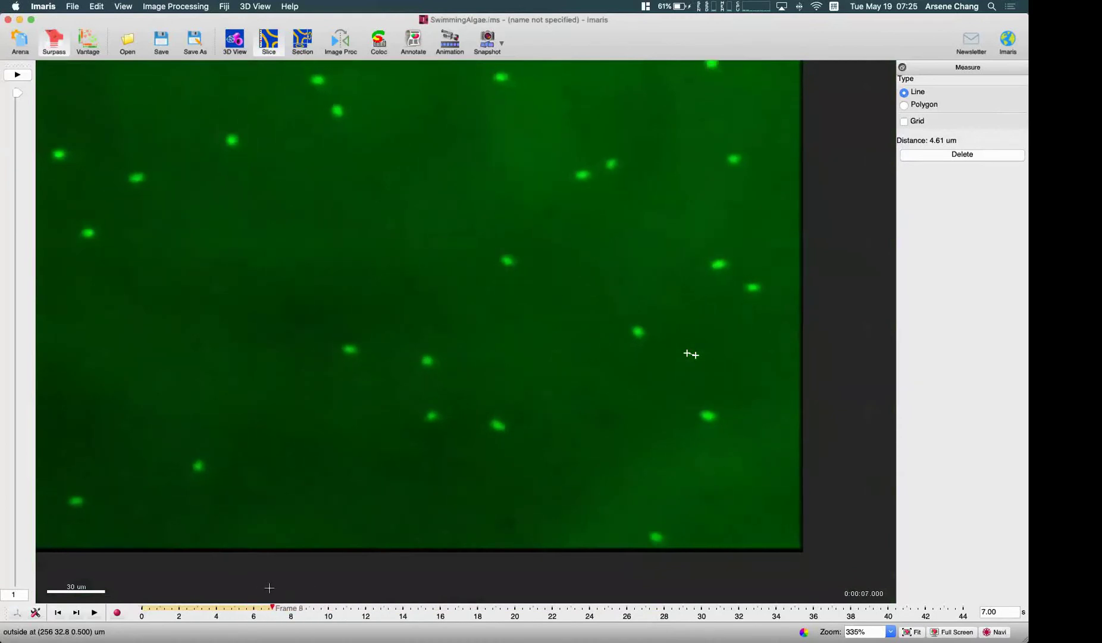
click(498, 426)
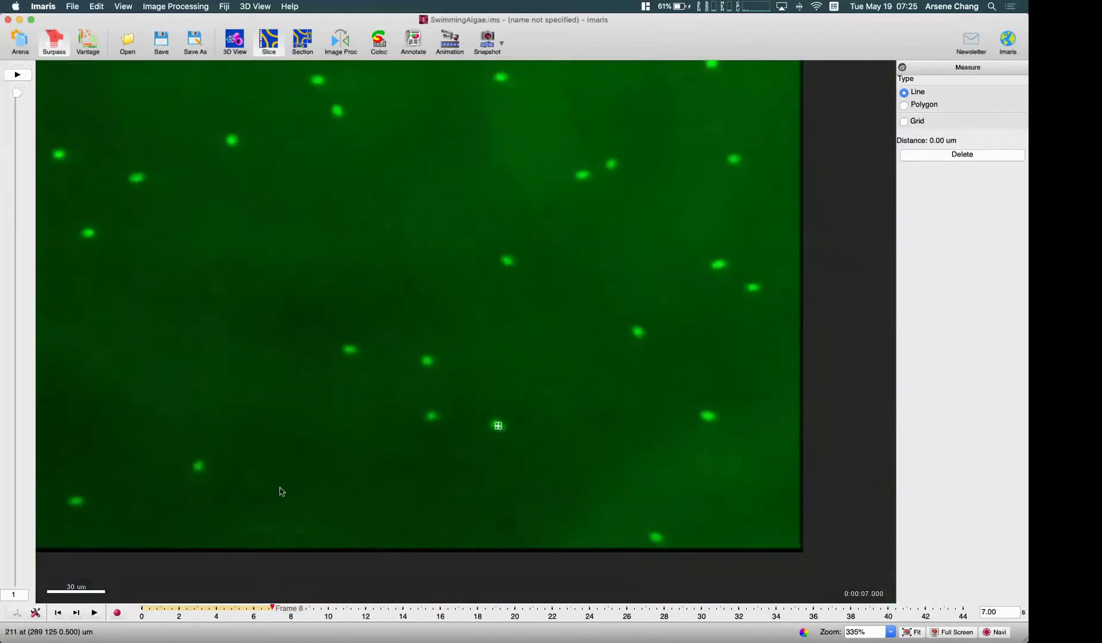
click(59, 613)
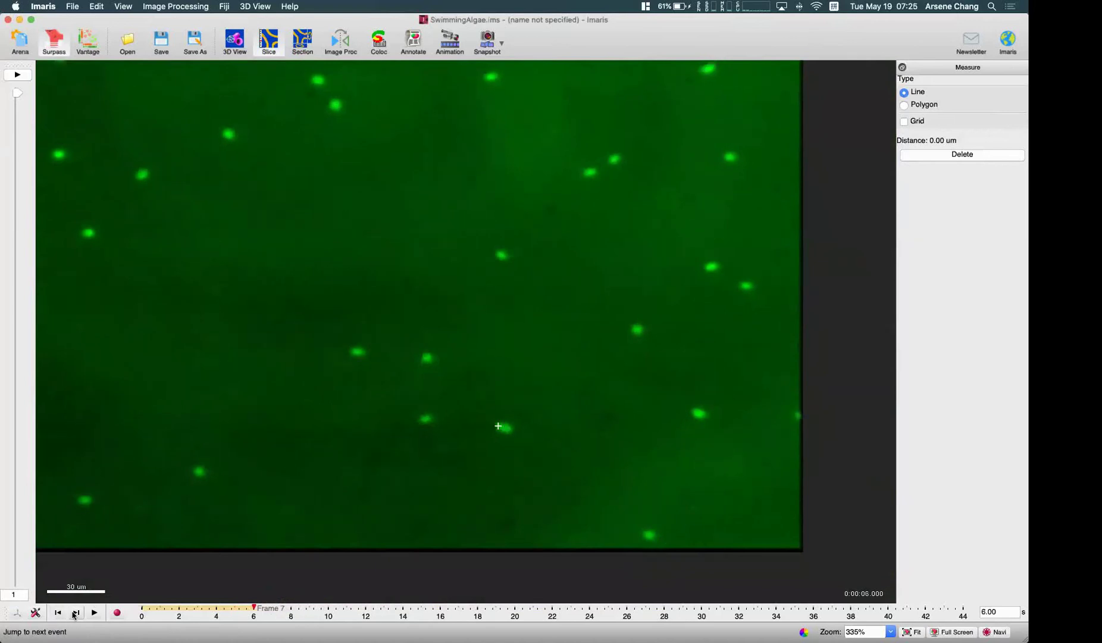
click(76, 612)
click(76, 613)
click(490, 421)
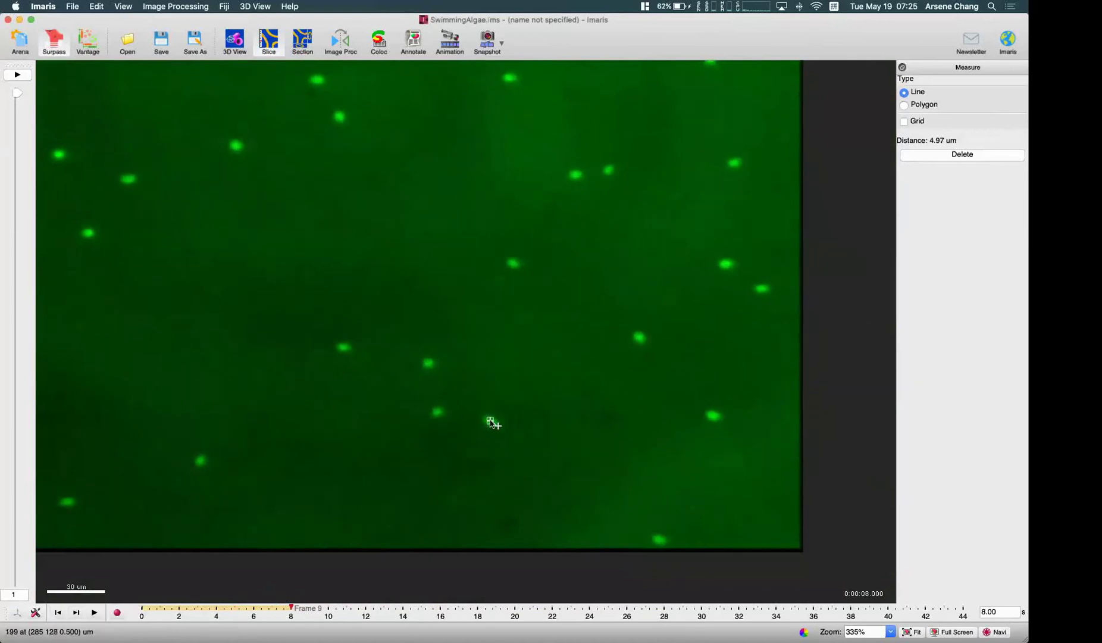
scroll(634, 280, up, 5)
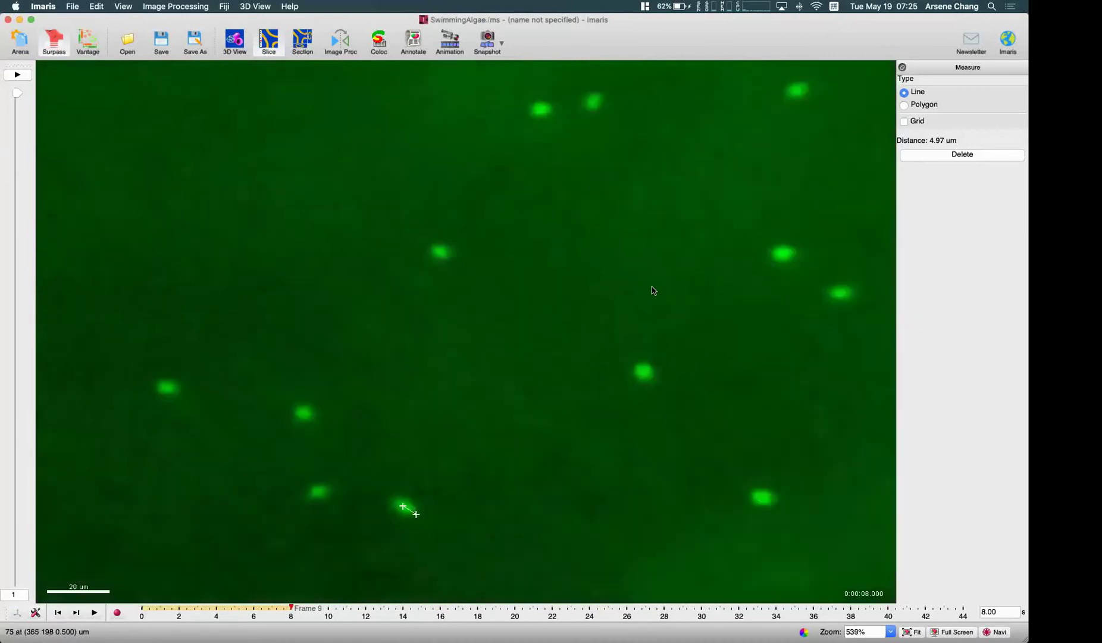
Return to the 3D view and set the tracking Max Distance to 6 um.
scroll(652, 287, down, 6)
scroll(651, 288, down, 5)
scroll(620, 288, up, 5)
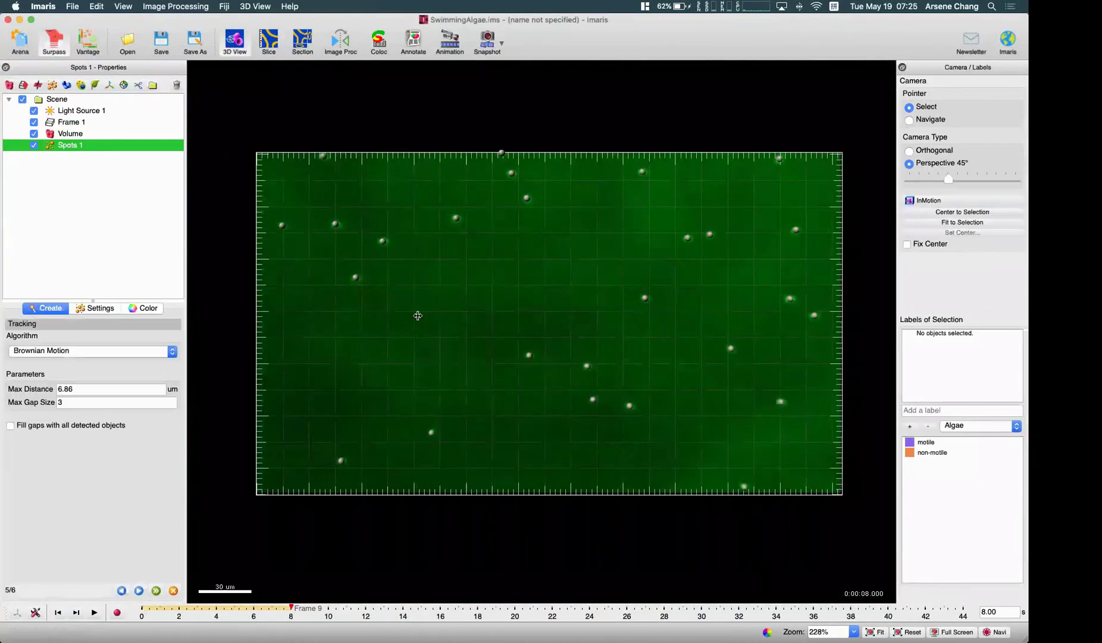
click(78, 389)
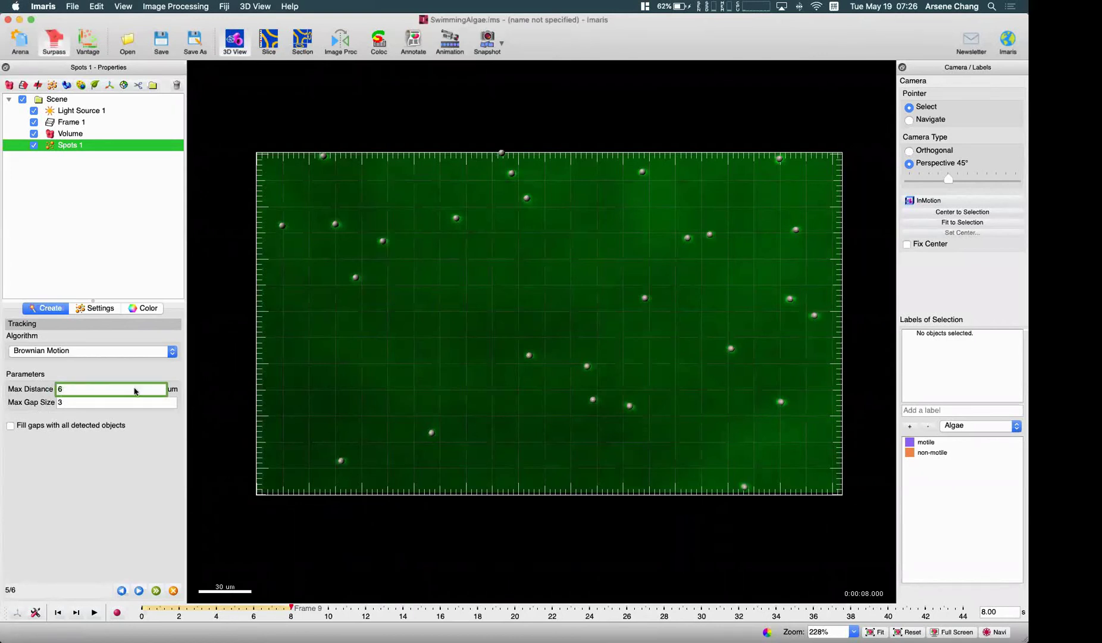
click(90, 402)
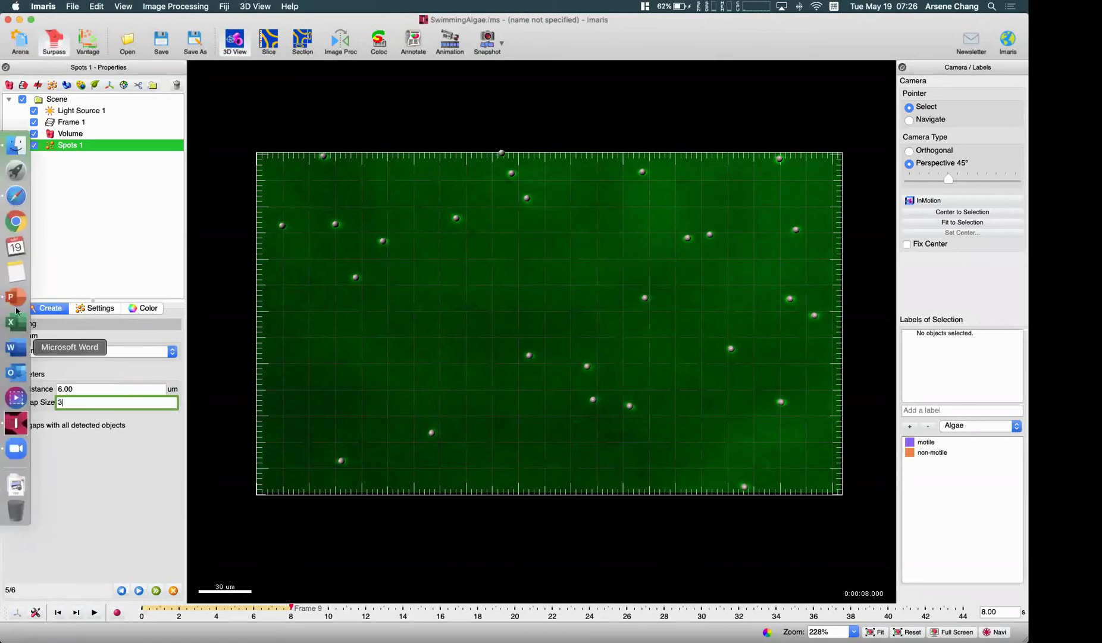
Switch to the Time-lapse Analysis - Basic Tracking presentation in PowerPoint and review the "Parameters – Gap Close" slide.
click(17, 295)
click(29, 379)
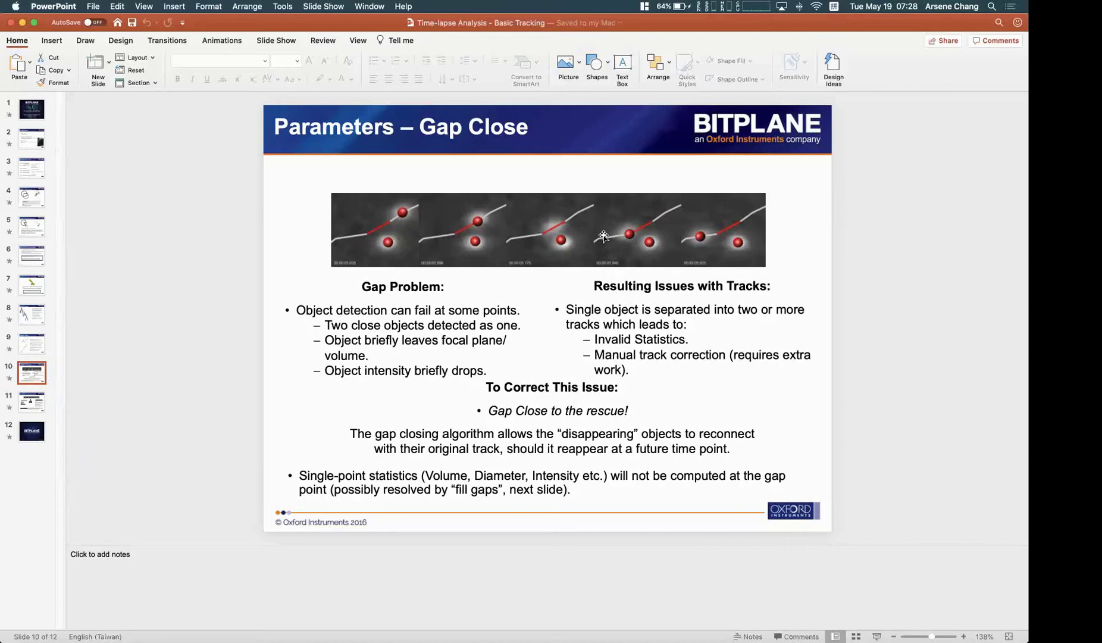
mouse_move(5, 419)
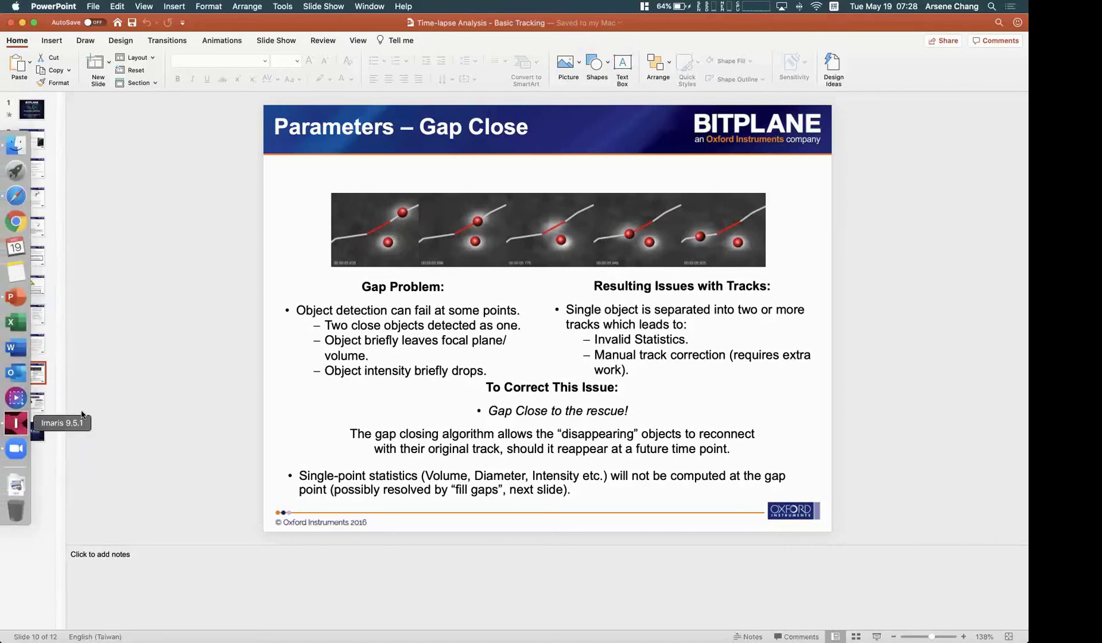
Switch back to Imaris and set the tracking Max Gap Size to 2.
click(9, 420)
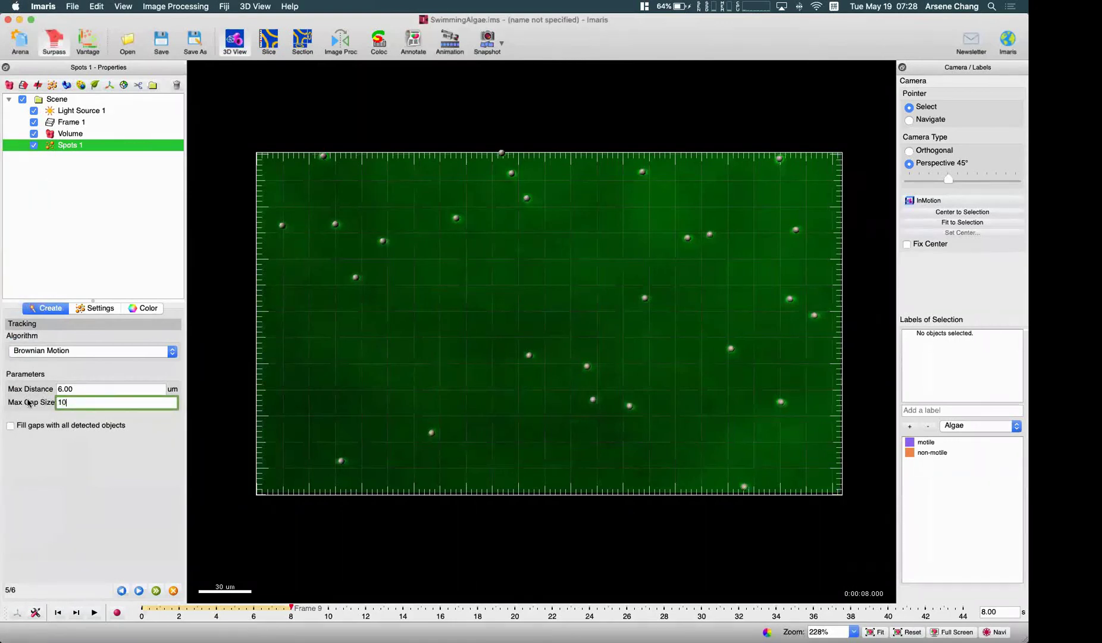
click(133, 390)
click(129, 402)
Switch to PowerPoint and review the "Parameters – Gap Close" and "Fill Gaps with All Detected Objects" slides.
mouse_move(13, 398)
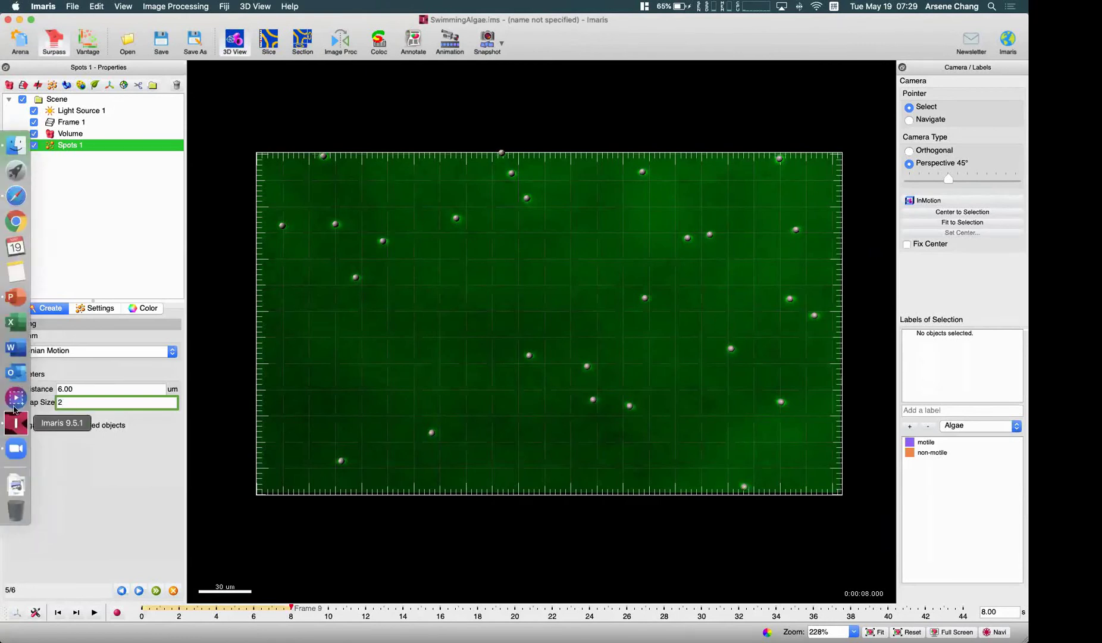
click(16, 296)
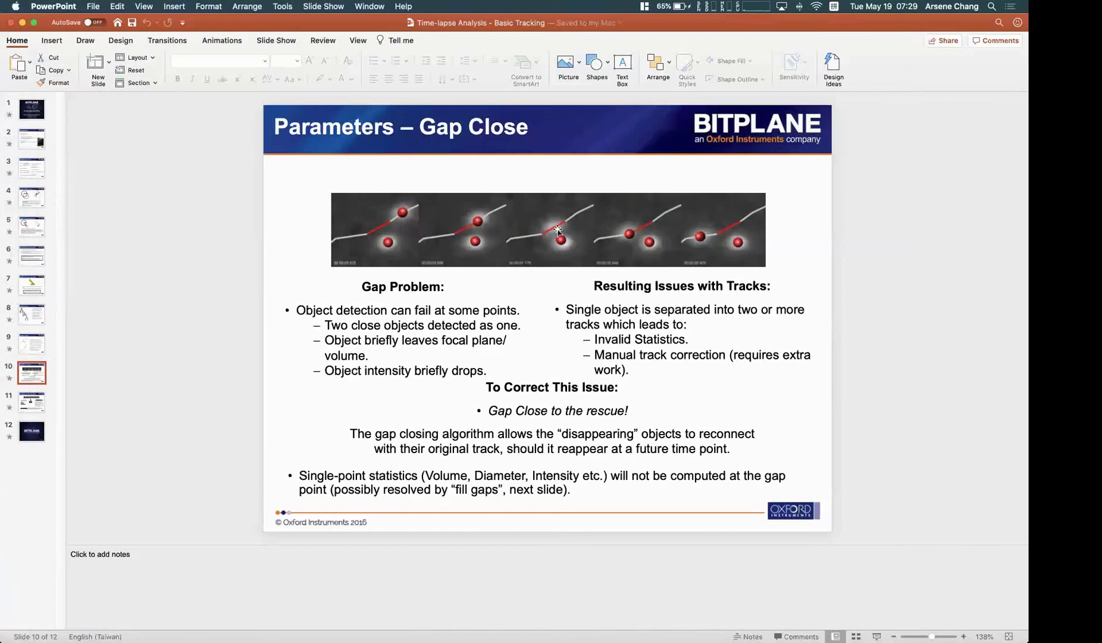
click(27, 407)
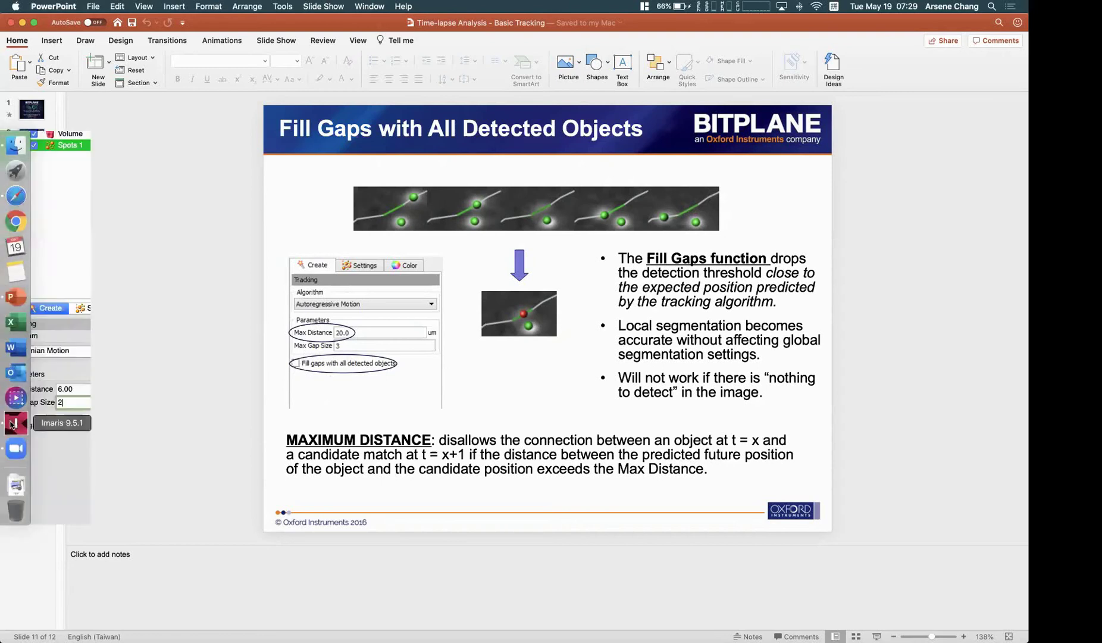
Return to Imaris, enable filling gaps with all detected objects, and compute the Brownian Motion tracks.
click(13, 423)
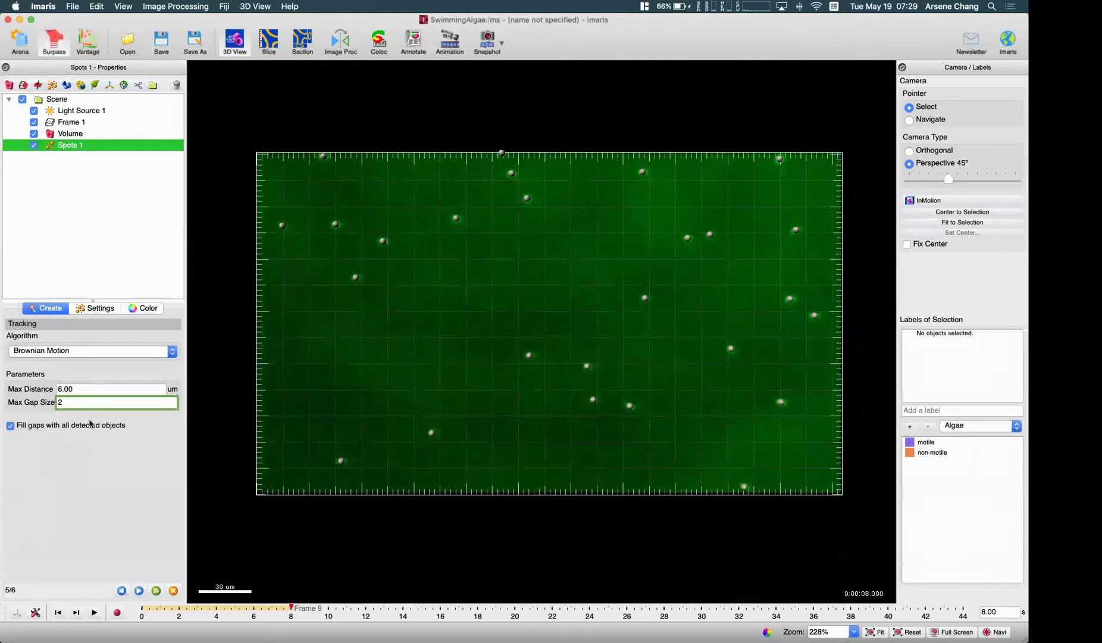
click(139, 590)
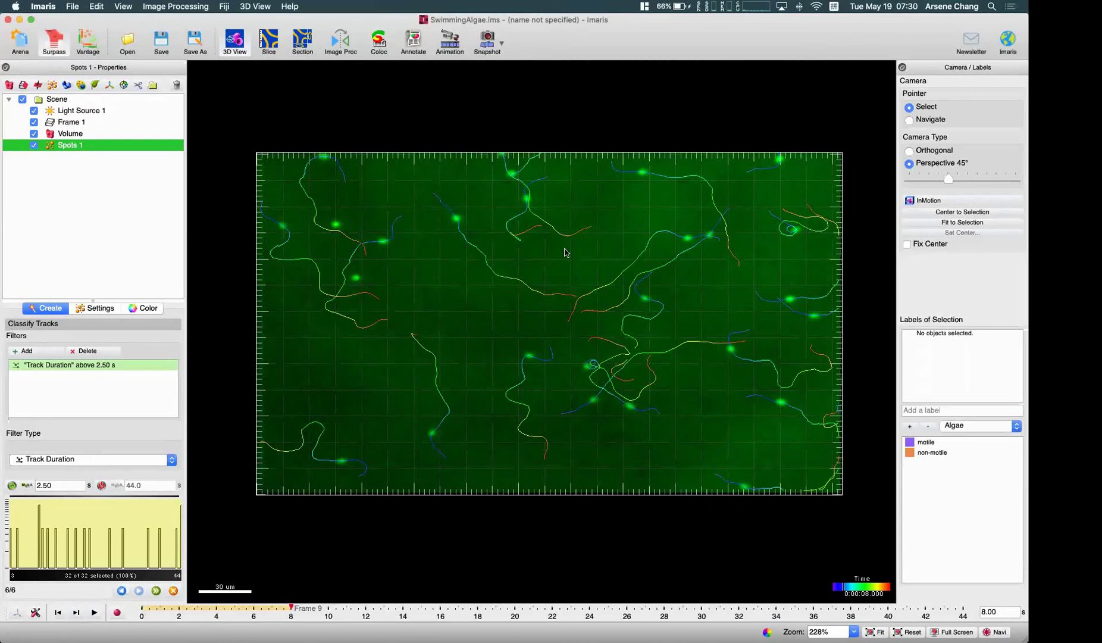
Examine the course and continuity of the computed tracks across the image, advancing the time series to frame 15.
key(Escape)
scroll(566, 247, up, 4)
scroll(566, 247, down, 3)
scroll(499, 186, down, 6)
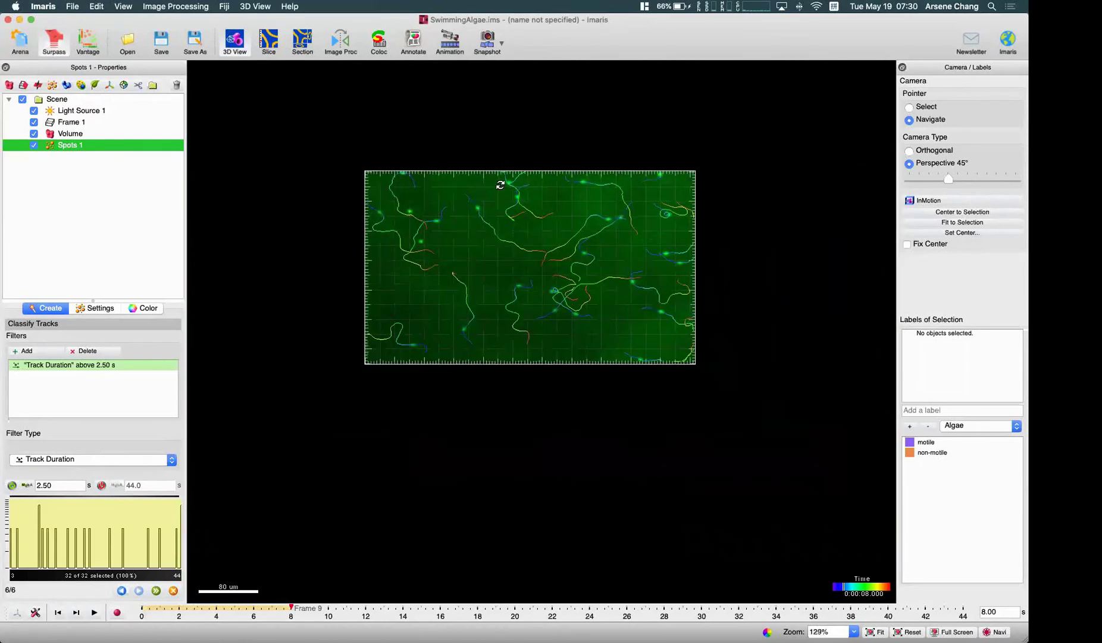
scroll(538, 167, up, 5)
scroll(563, 283, up, 2)
scroll(595, 284, down, 4)
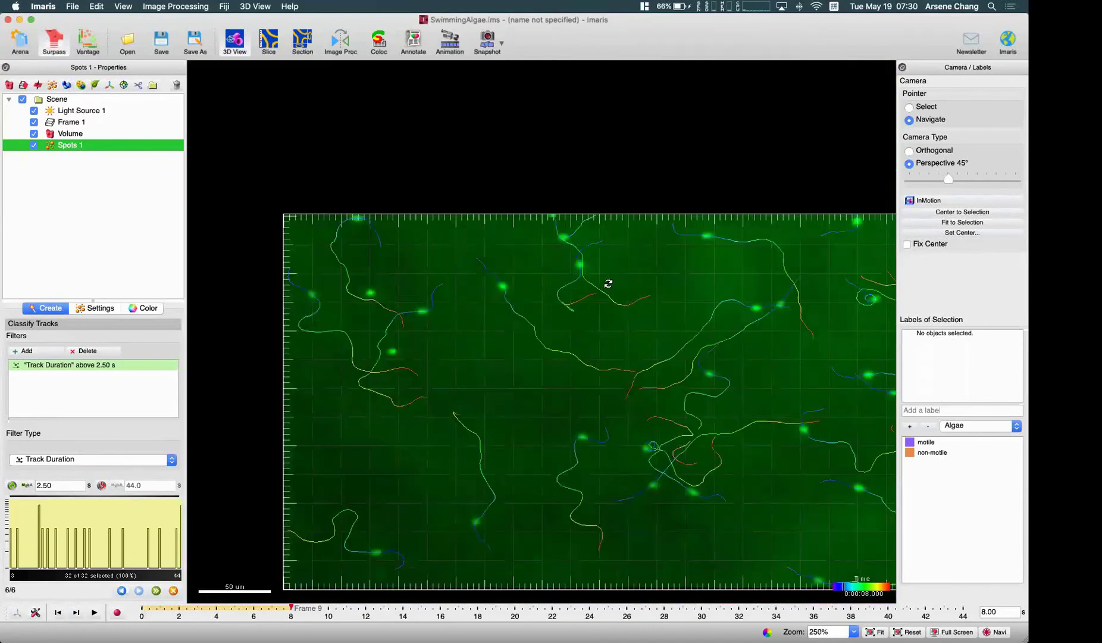
scroll(608, 283, up, 2)
scroll(618, 266, down, 4)
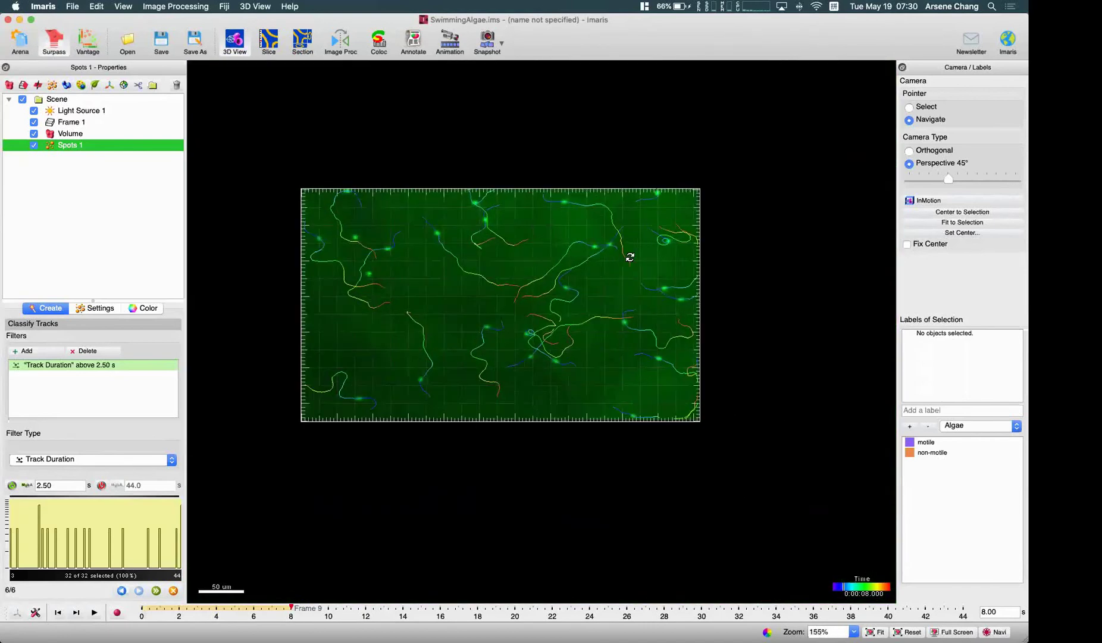
scroll(629, 257, up, 5)
right_drag(344, 533, 406, 489)
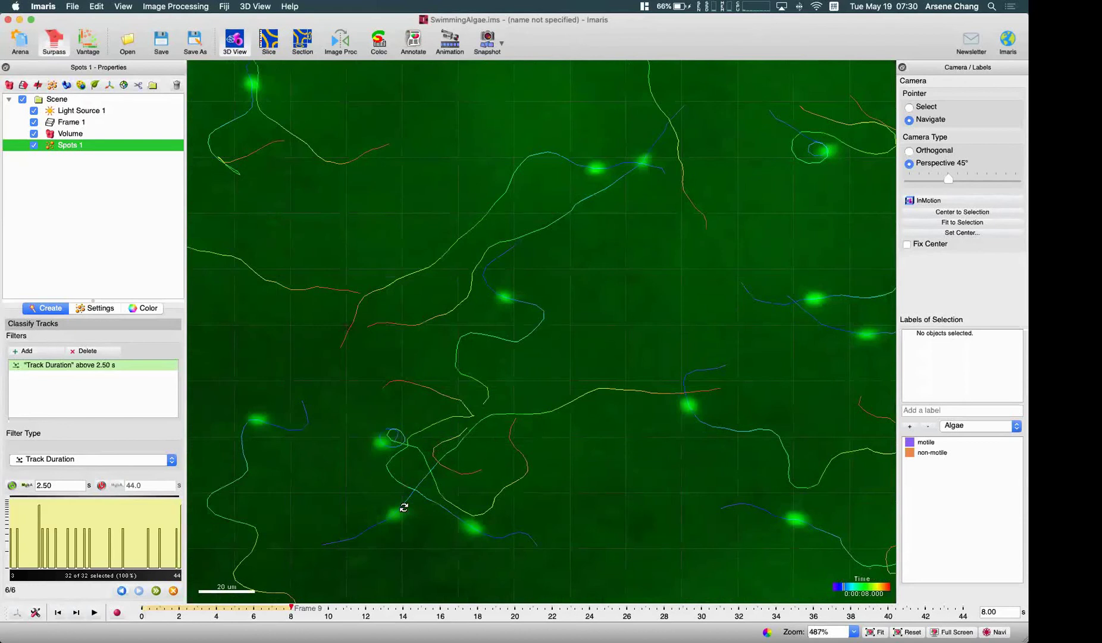
mouse_move(291, 607)
mouse_down()
mouse_move(64, 606)
mouse_move(440, 595)
mouse_move(649, 573)
mouse_move(532, 579)
mouse_move(403, 488)
mouse_up()
scroll(345, 381, up, 3)
scroll(451, 345, down, 5)
right_drag(538, 334, 583, 317)
scroll(593, 329, down, 3)
scroll(592, 330, up, 2)
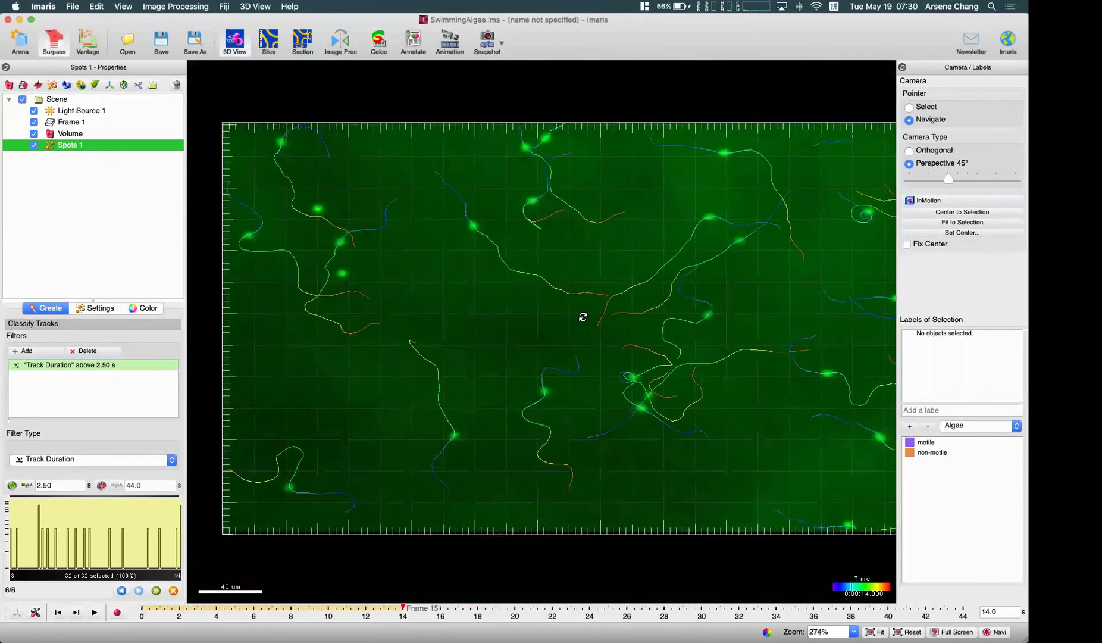
Go back to the tracking parameters, set the Max Distance to 3 um, and recompute the tracks.
click(121, 590)
click(82, 386)
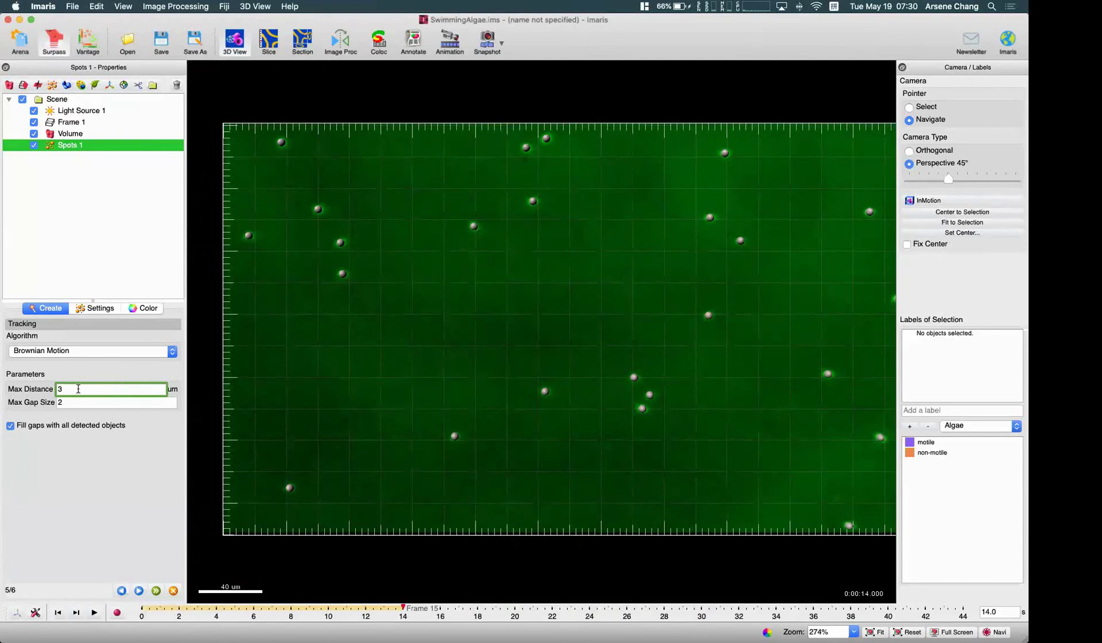
click(140, 591)
Compare the tracks built with the short Max Distance against the moving algae, scrubbing the time series to frame 37.
drag(419, 393, 588, 330)
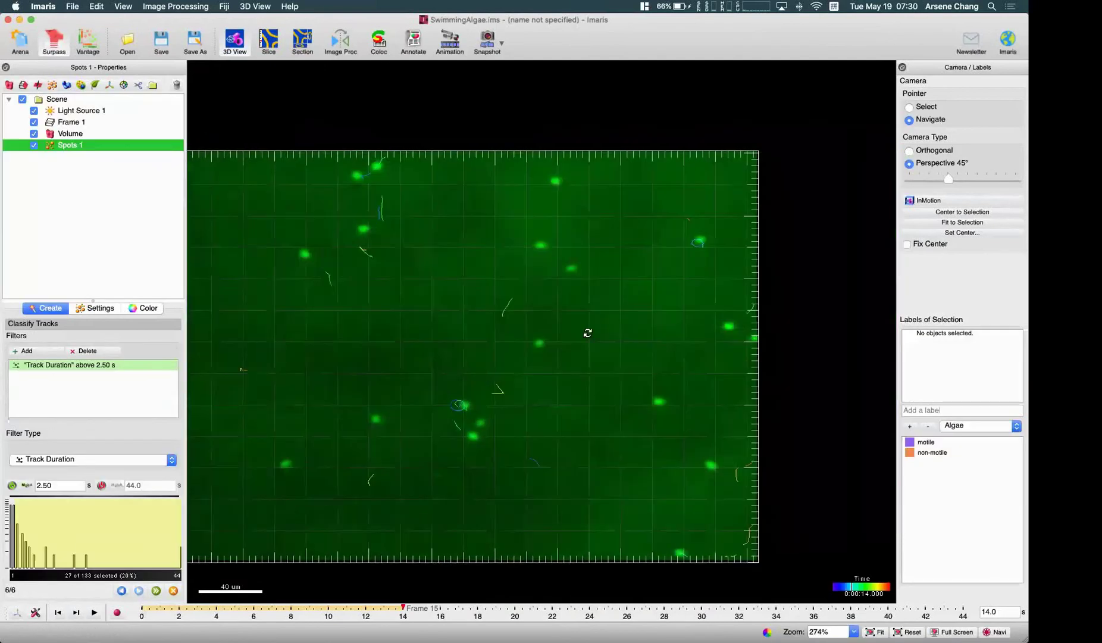
scroll(707, 223, up, 8)
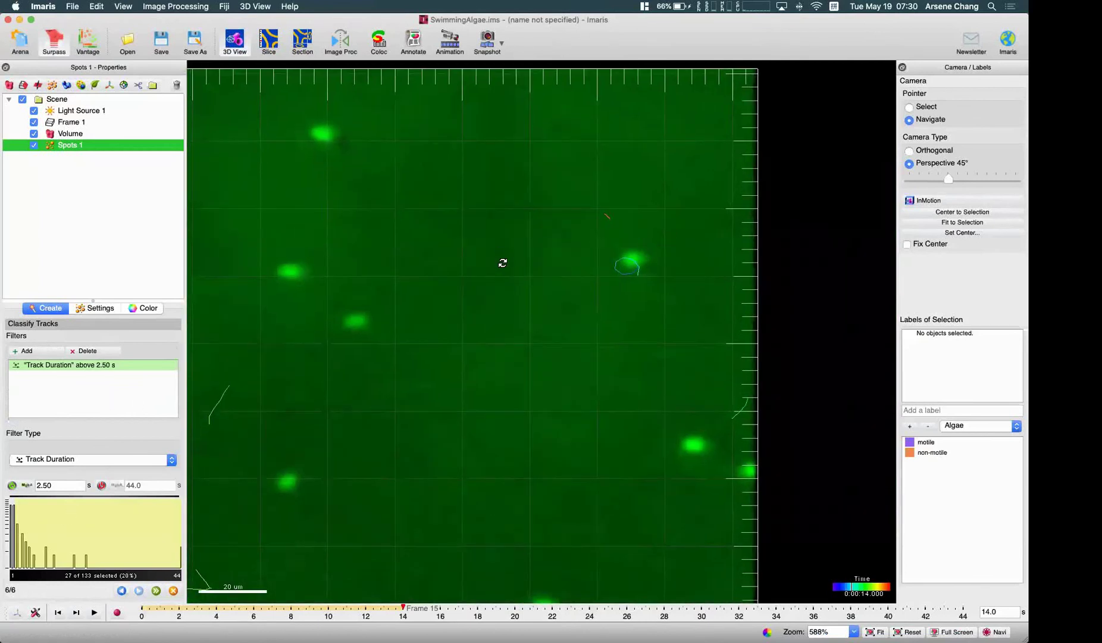
scroll(494, 265, up, 2)
scroll(489, 339, down, 5)
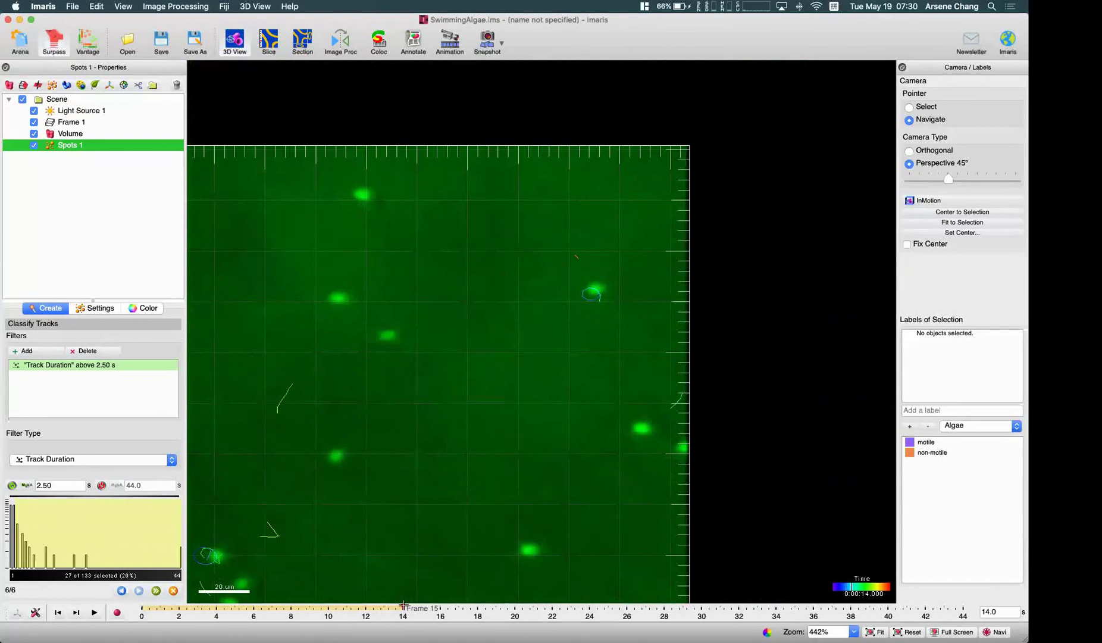
drag(403, 608, 254, 607)
drag(320, 595, 814, 547)
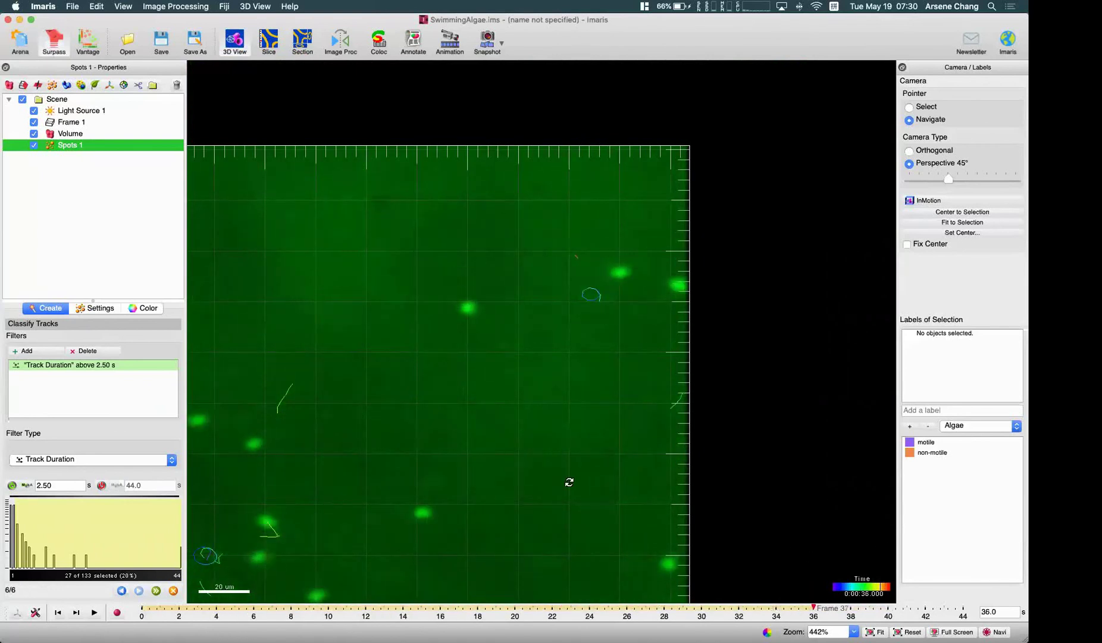
scroll(471, 443, up, 5)
scroll(644, 360, down, 10)
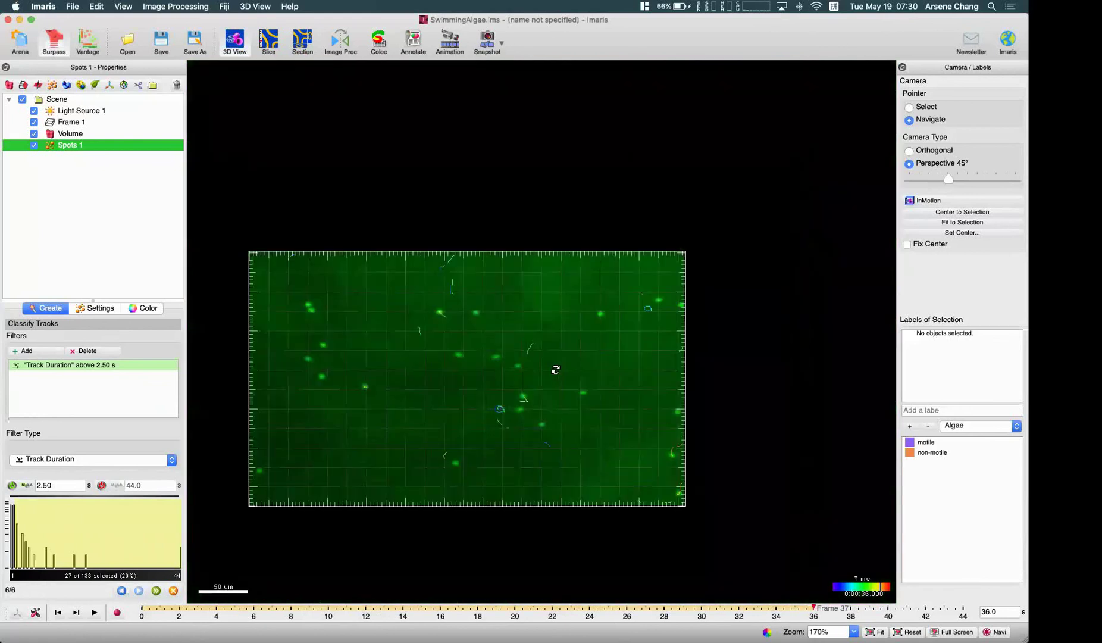
right_drag(495, 357, 499, 345)
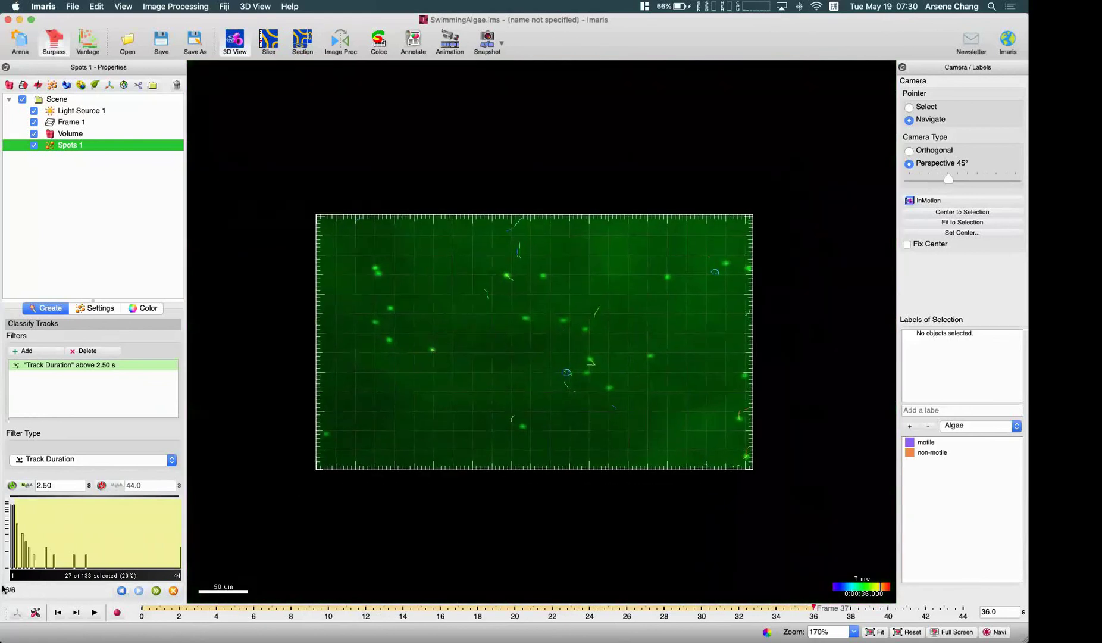
Remove the lower threshold of the Track Duration filter so that all tracks are shown.
drag(15, 509, 7, 509)
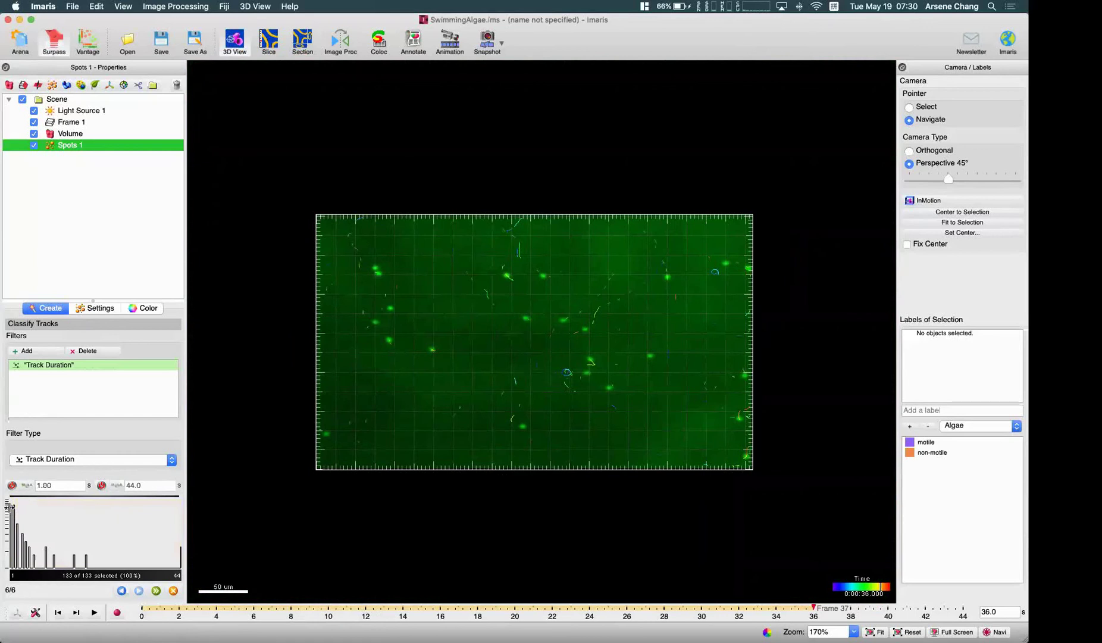
scroll(622, 267, down, 3)
scroll(529, 308, up, 6)
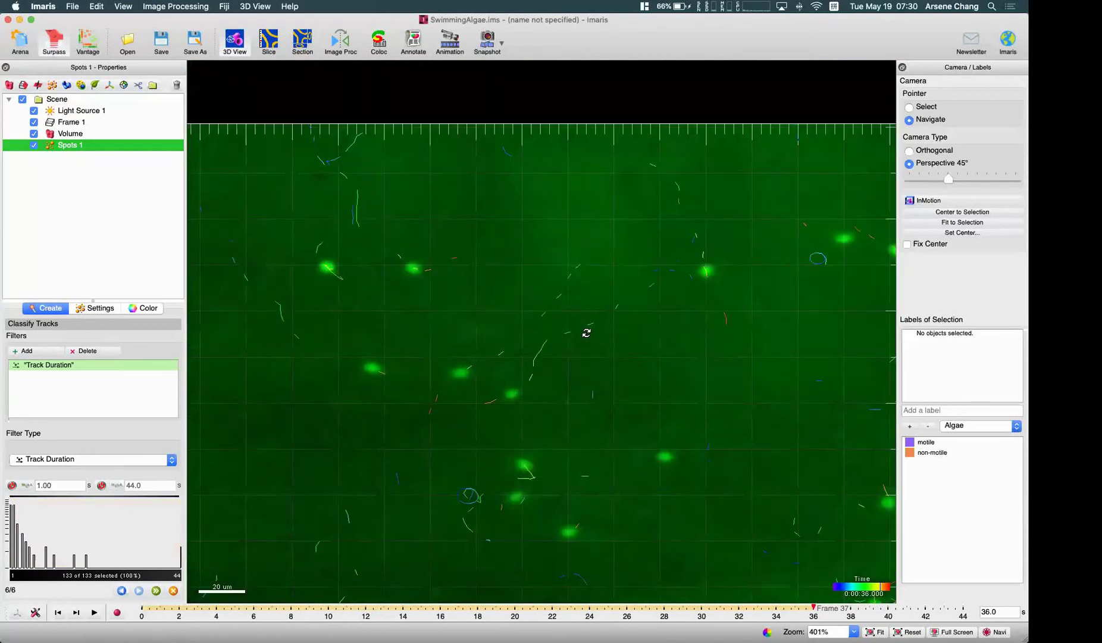
Set the tracking Max Distance to 4 um, recompute the tracks, and check them for breaks.
click(121, 590)
double_click(77, 388)
text(4)
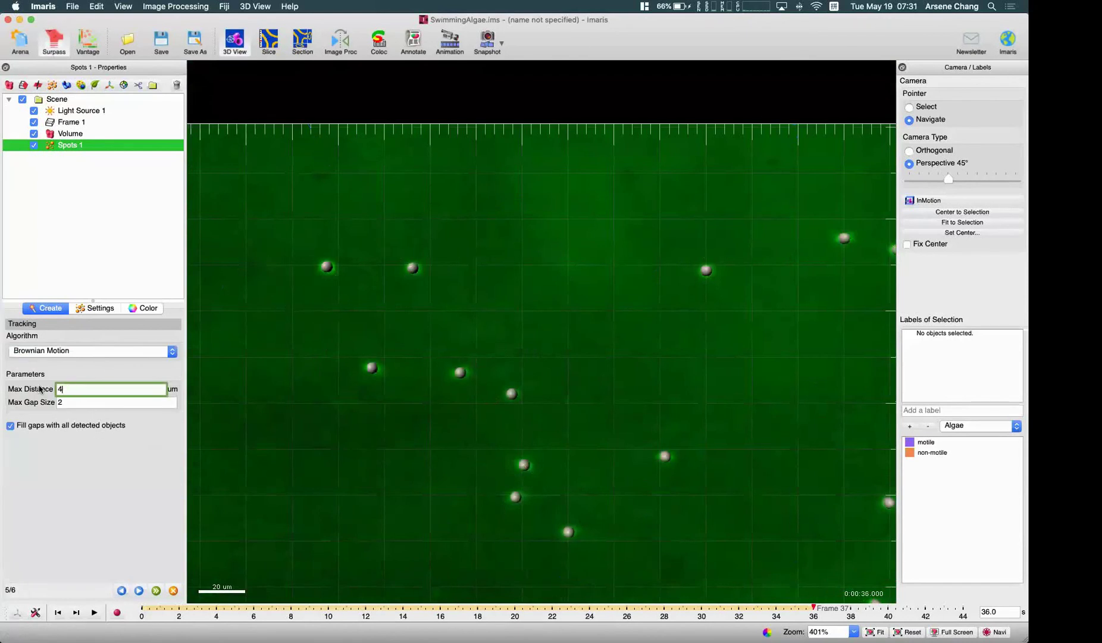
key(BackSpace)
click(139, 590)
scroll(400, 466, down, 5)
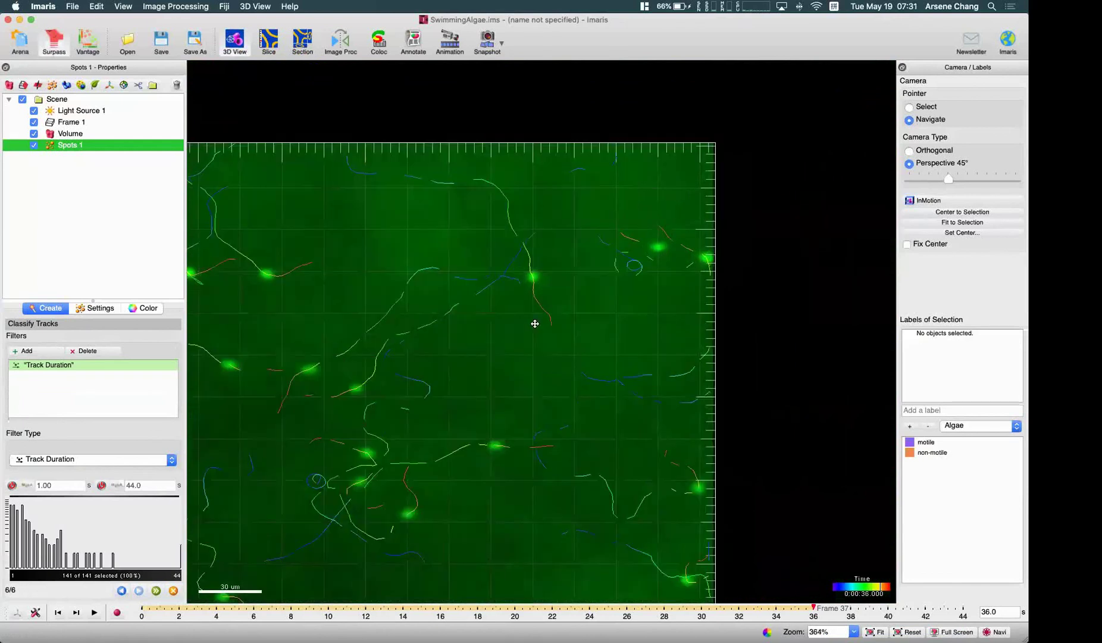
scroll(387, 369, up, 3)
click(121, 590)
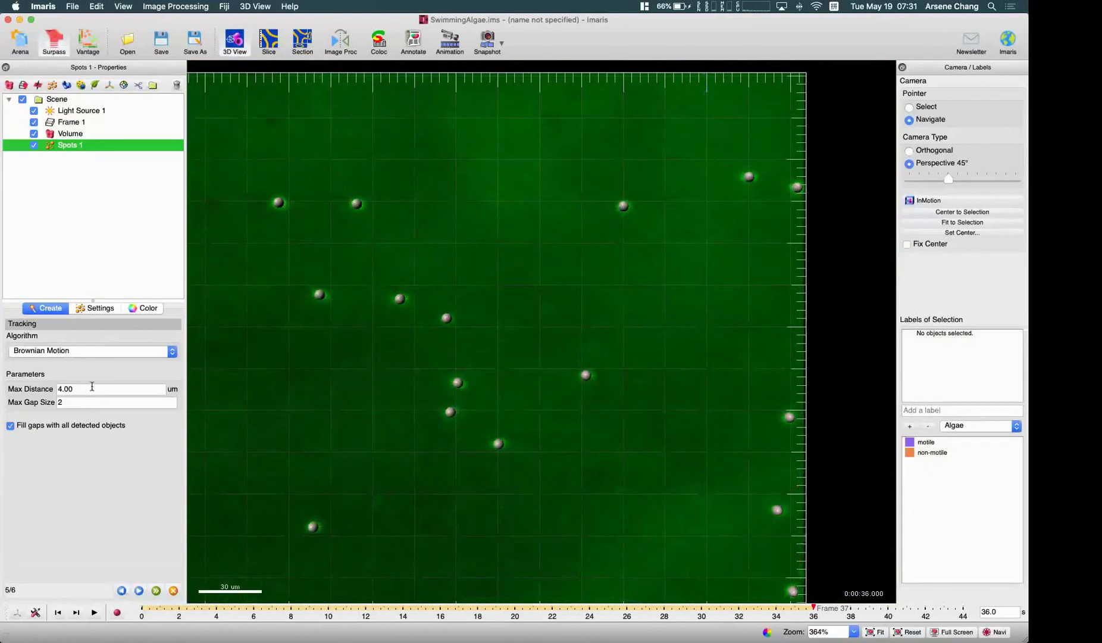
scroll(438, 334, up, 2)
scroll(363, 344, down, 3)
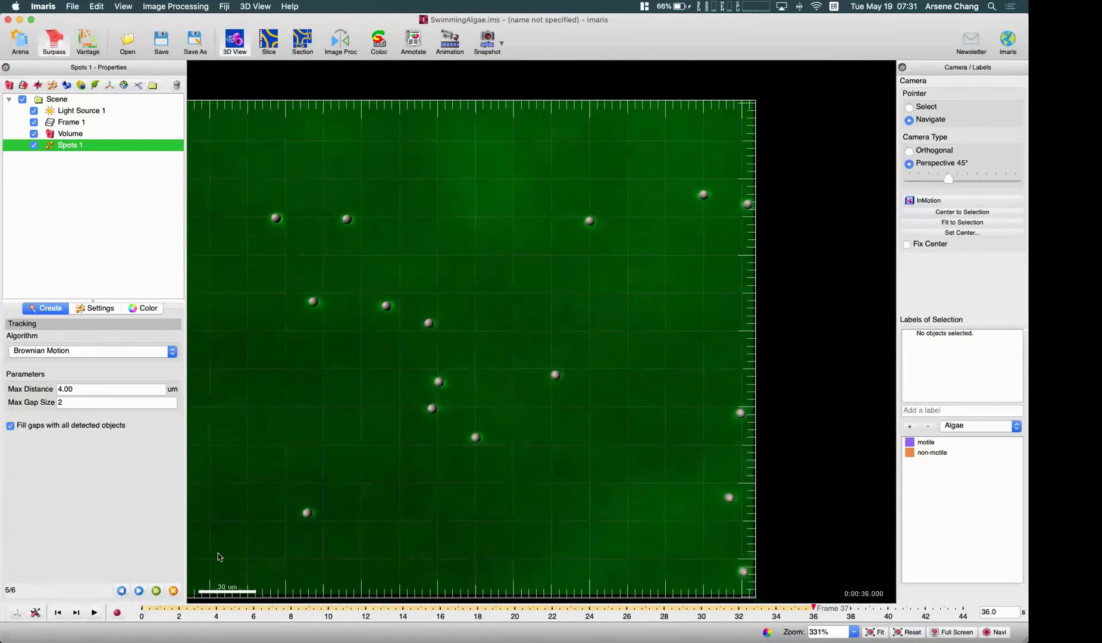
click(139, 591)
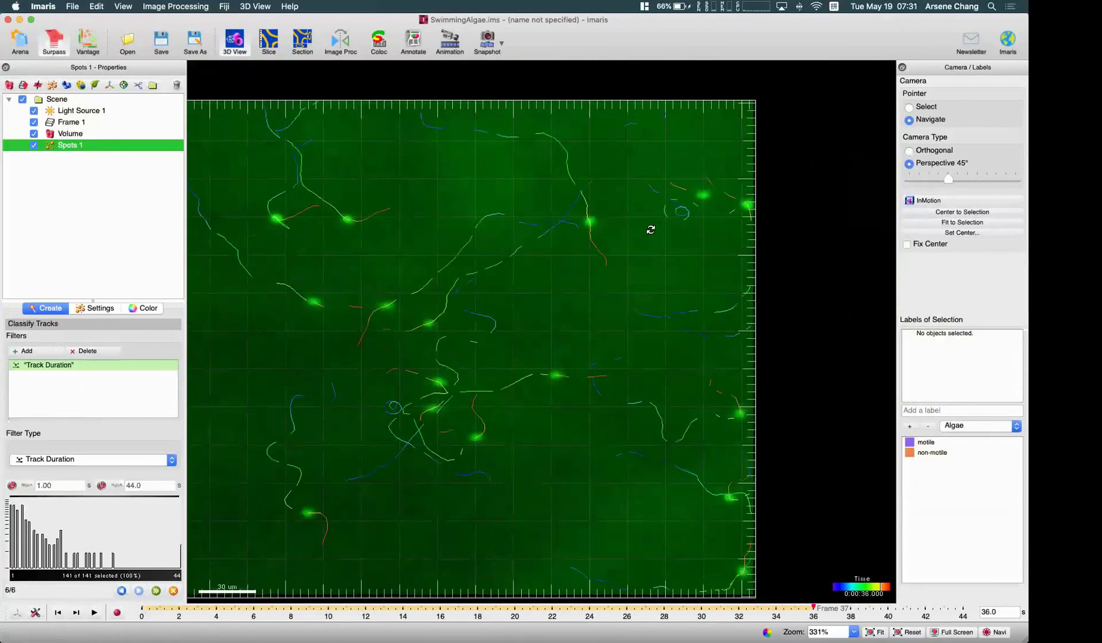
Set the tracking Max Distance to 5 um, recompute the tracks, and check their continuity.
click(121, 591)
click(60, 390)
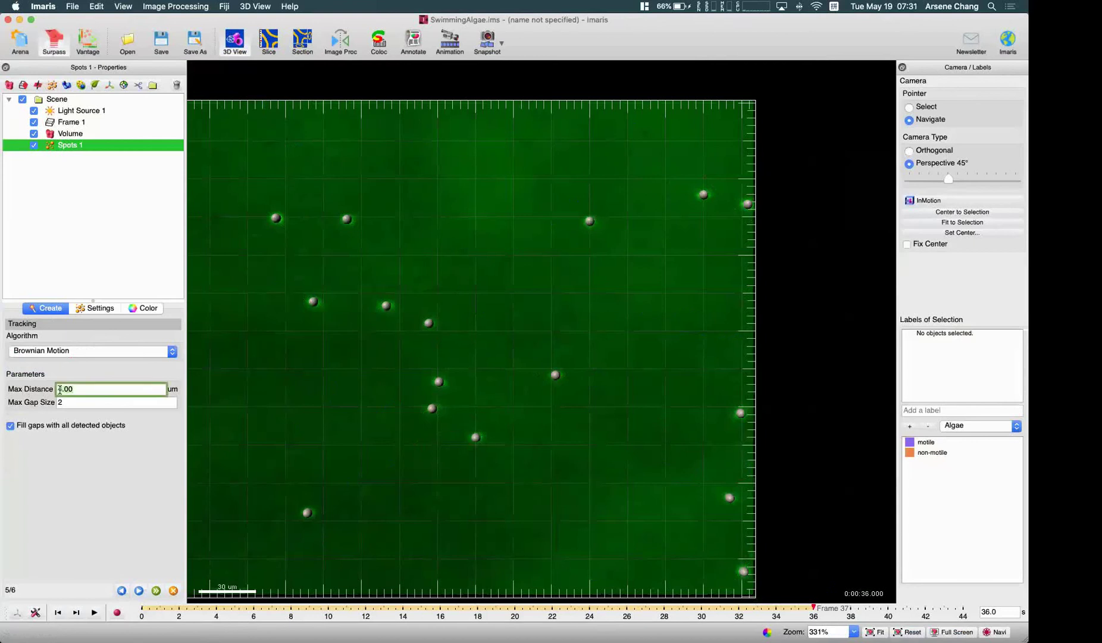
click(138, 590)
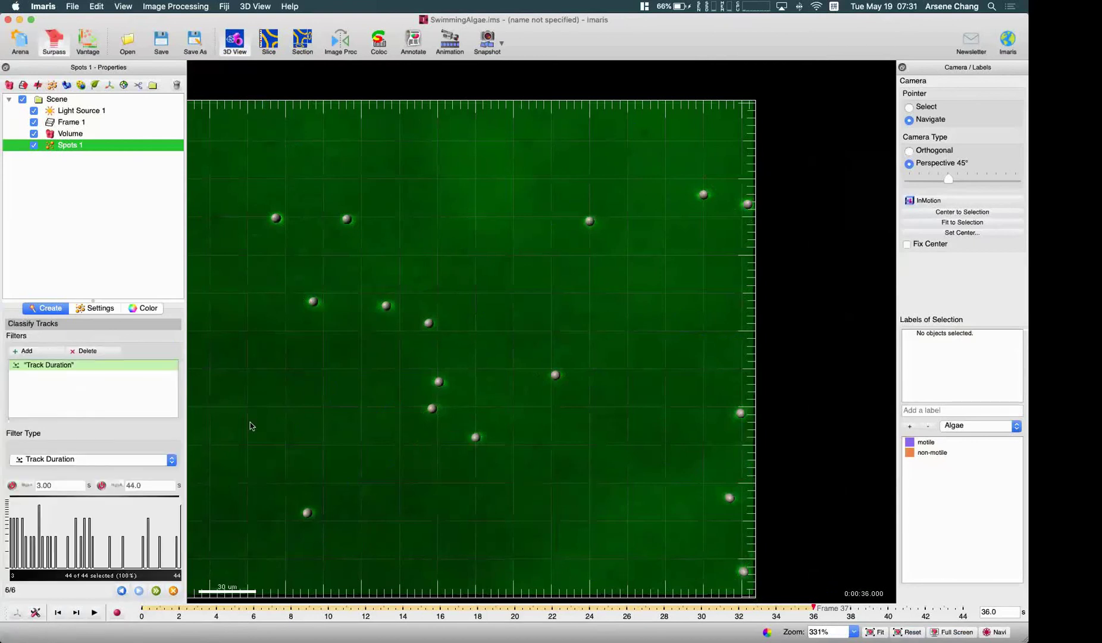
right_drag(654, 221, 640, 244)
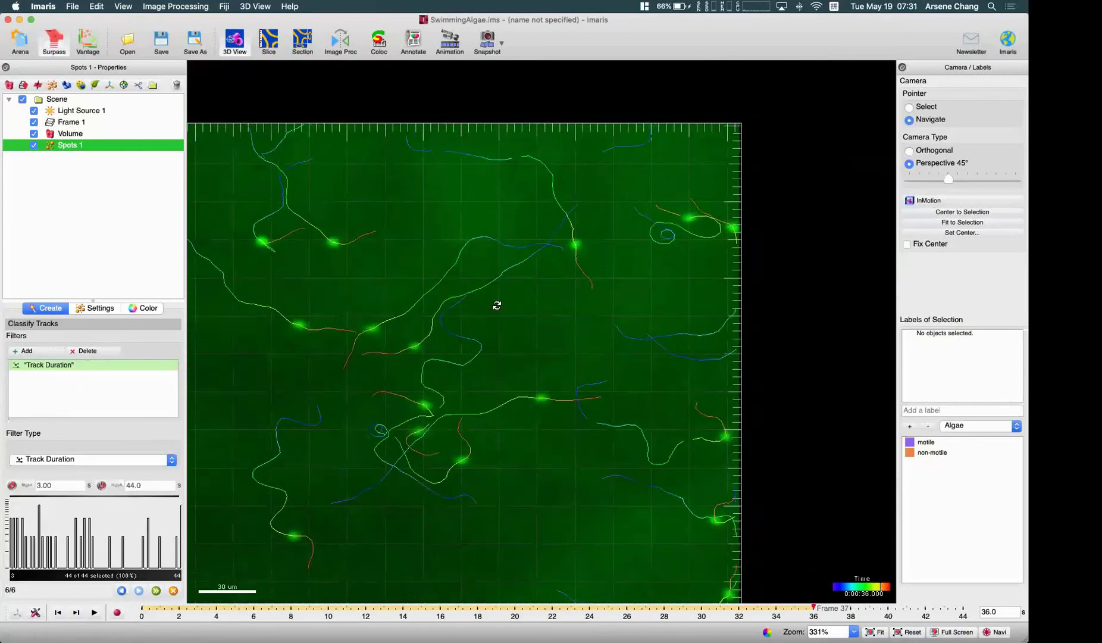
scroll(418, 303, up, 1)
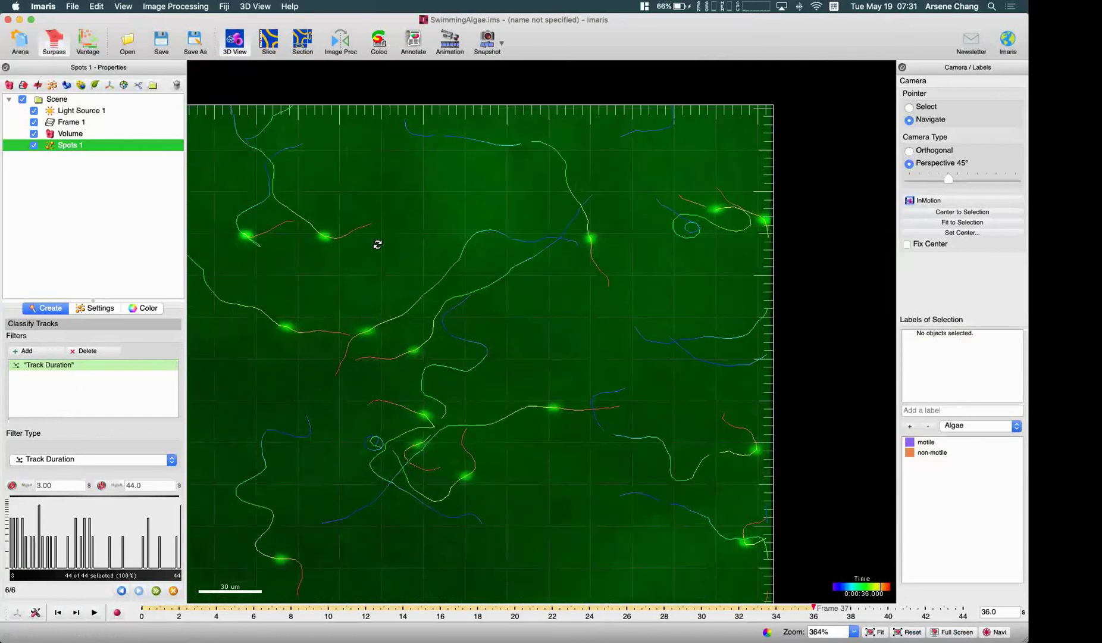
Rerun the tracking with the same Max Distance and inspect the looping track near the image's upper right corner.
click(122, 590)
click(75, 389)
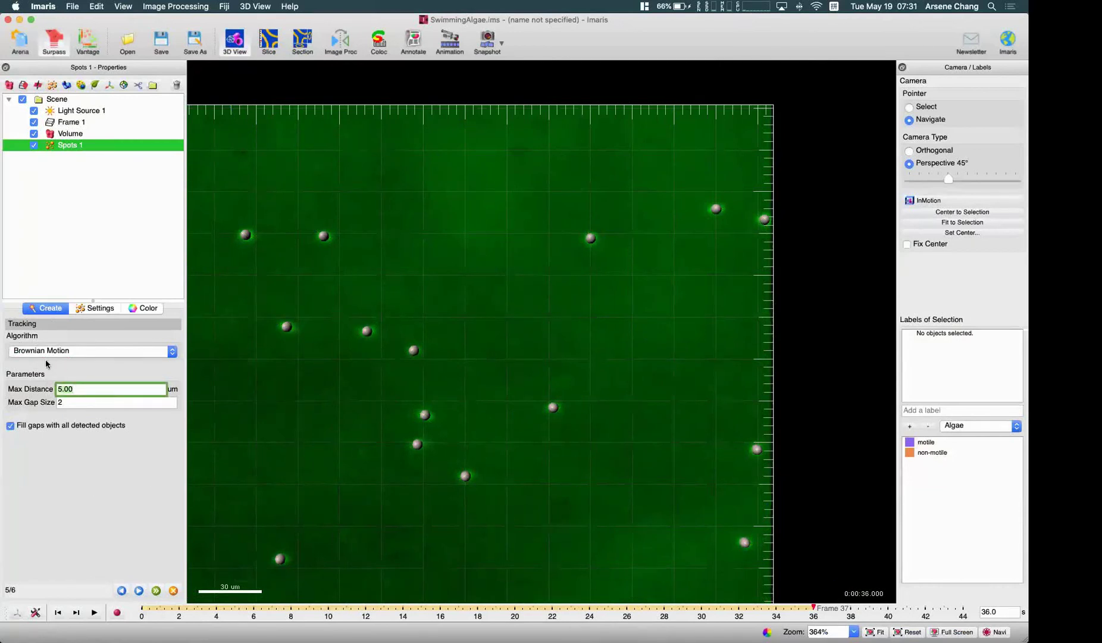
click(139, 590)
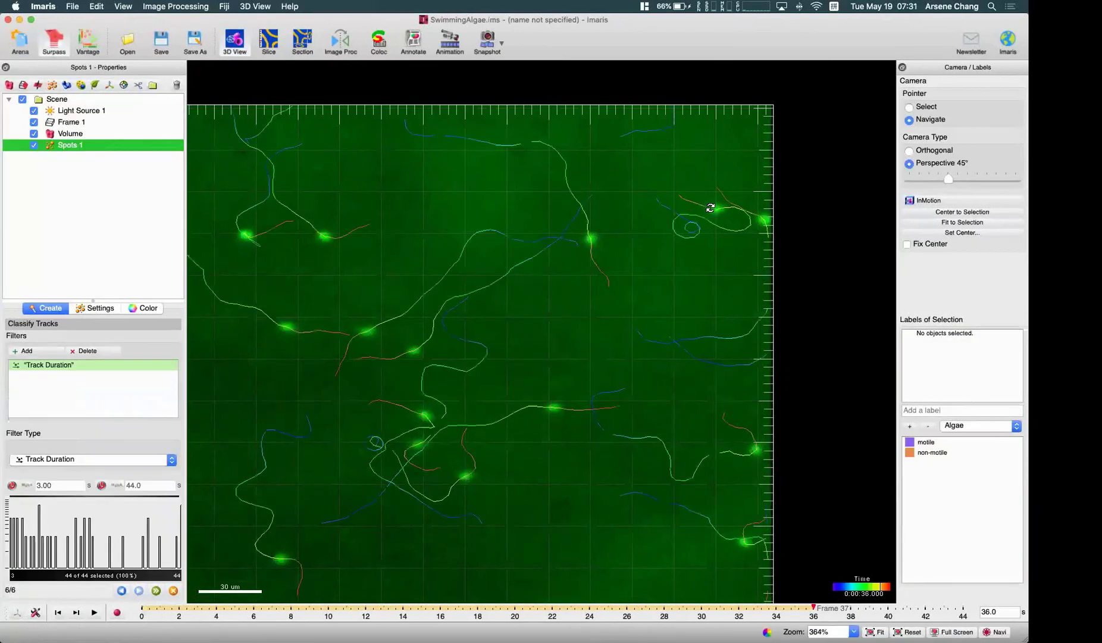
scroll(736, 201, down, 5)
scroll(649, 239, up, 5)
scroll(639, 245, up, 2)
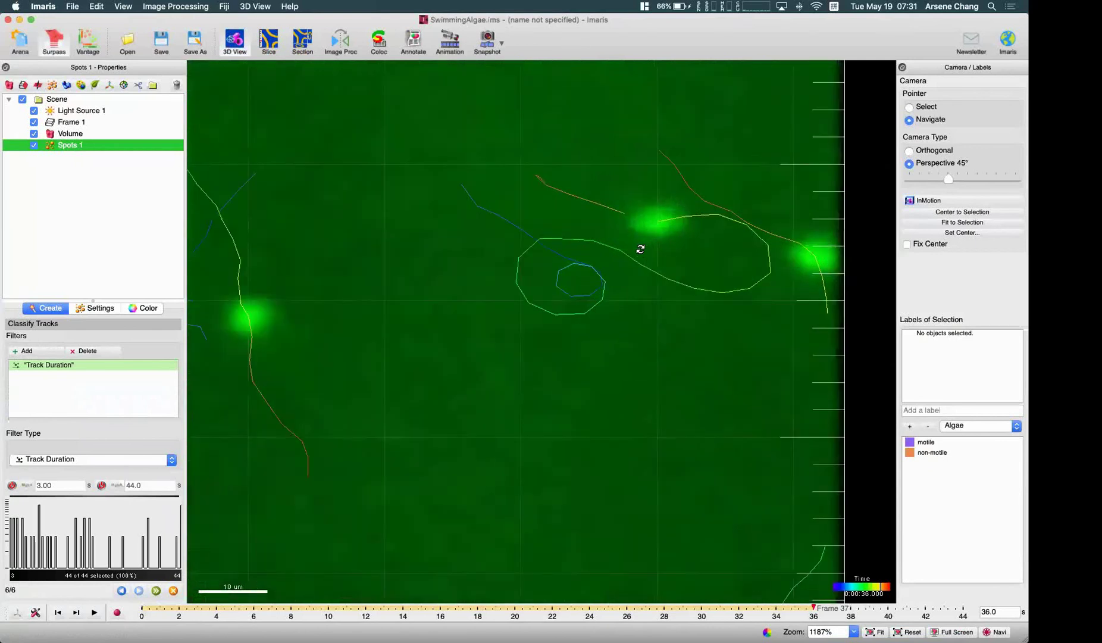
scroll(640, 246, down, 5)
right_drag(562, 290, 631, 267)
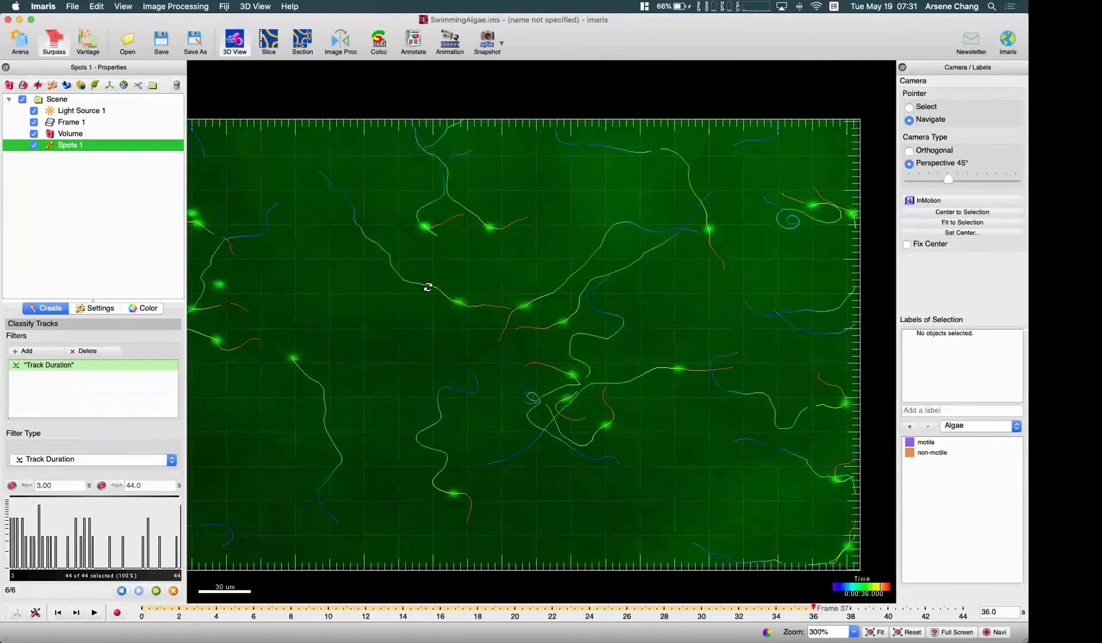
Return to the tracking settings and look through the available tracking algorithms without changing the selection.
click(122, 590)
click(65, 389)
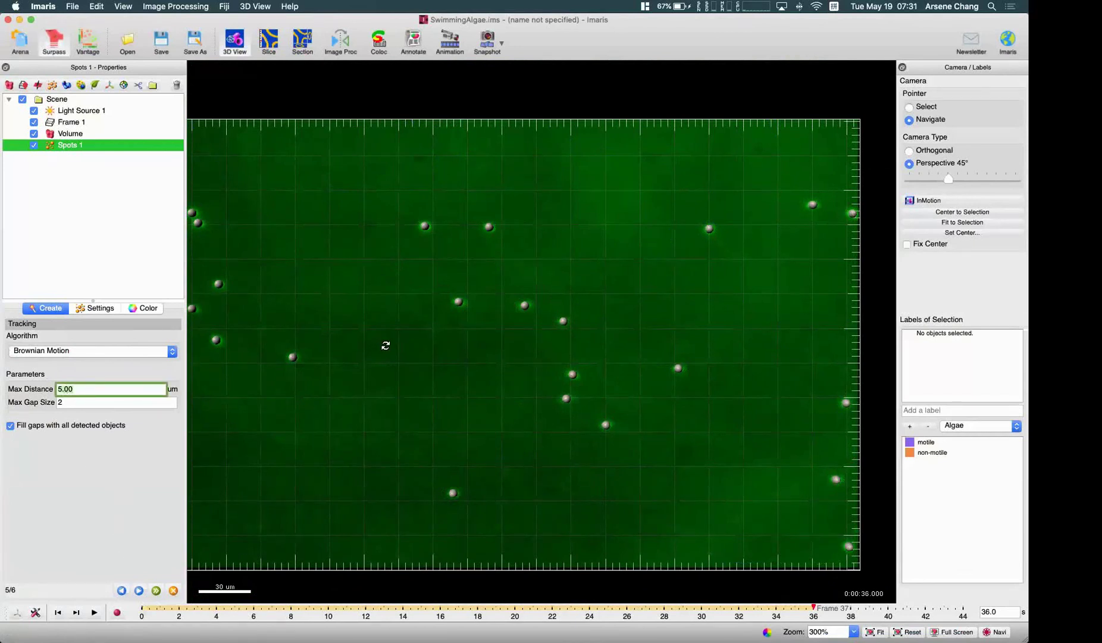
scroll(383, 344, up, 2)
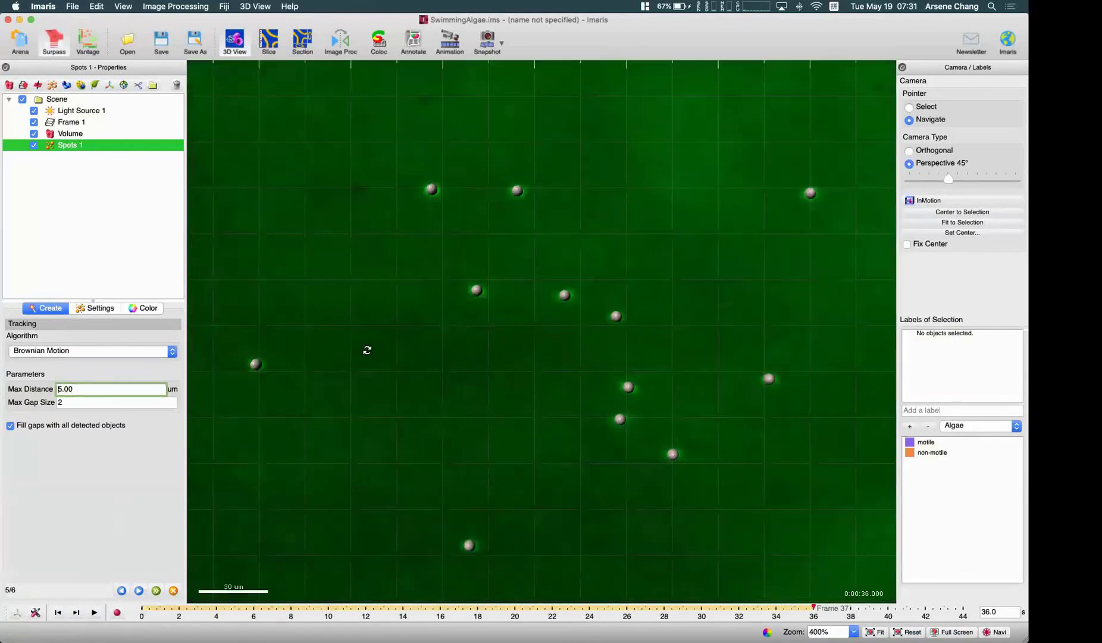
click(126, 351)
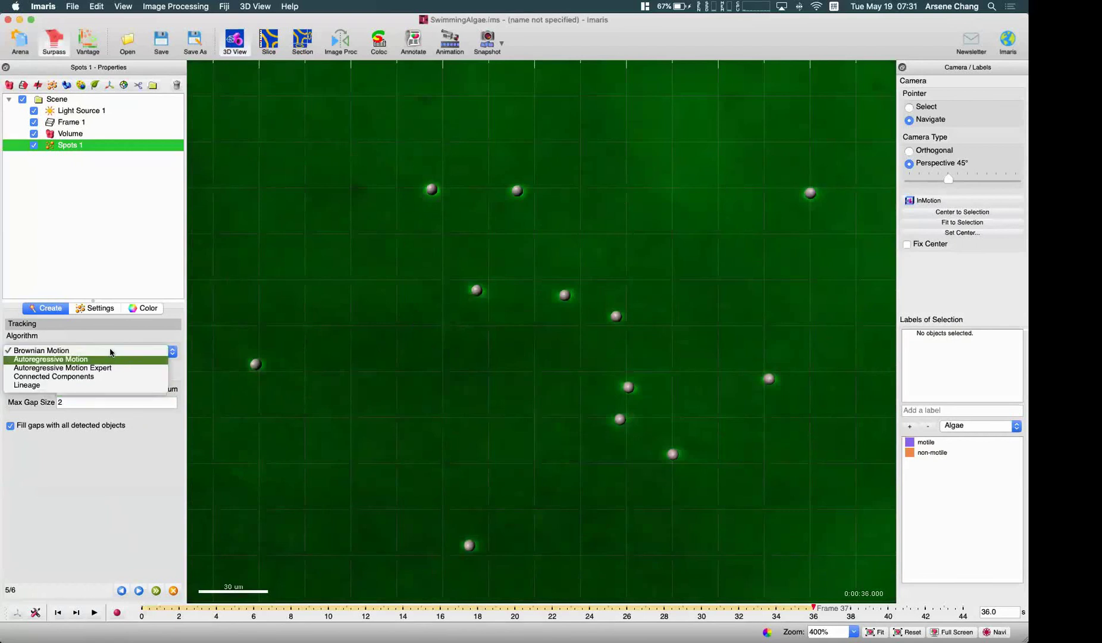
click(454, 341)
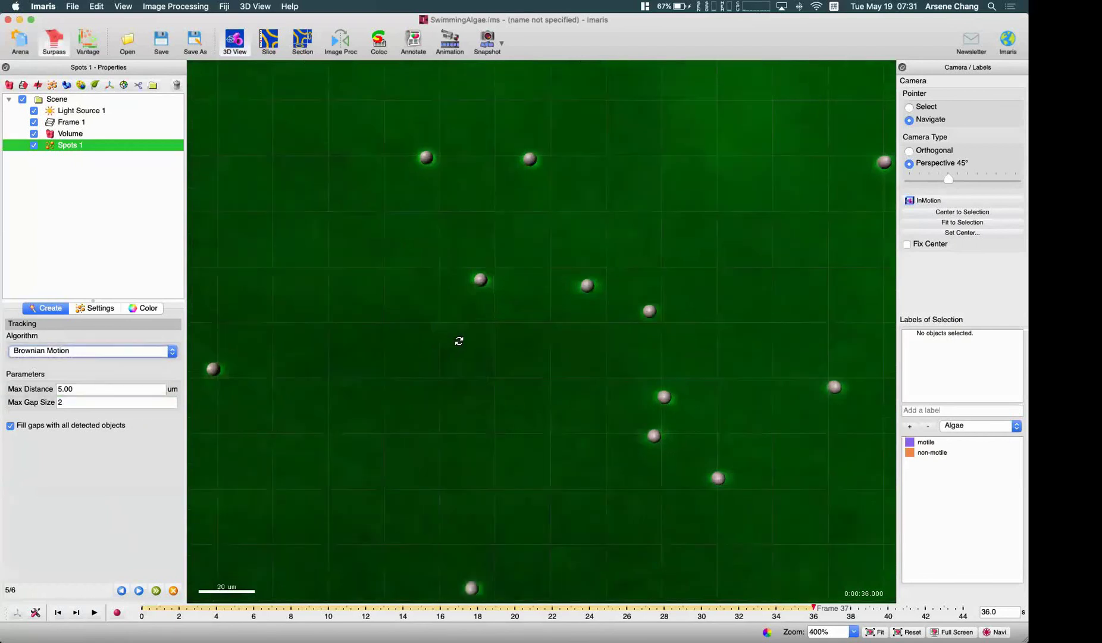
scroll(452, 340, down, 2)
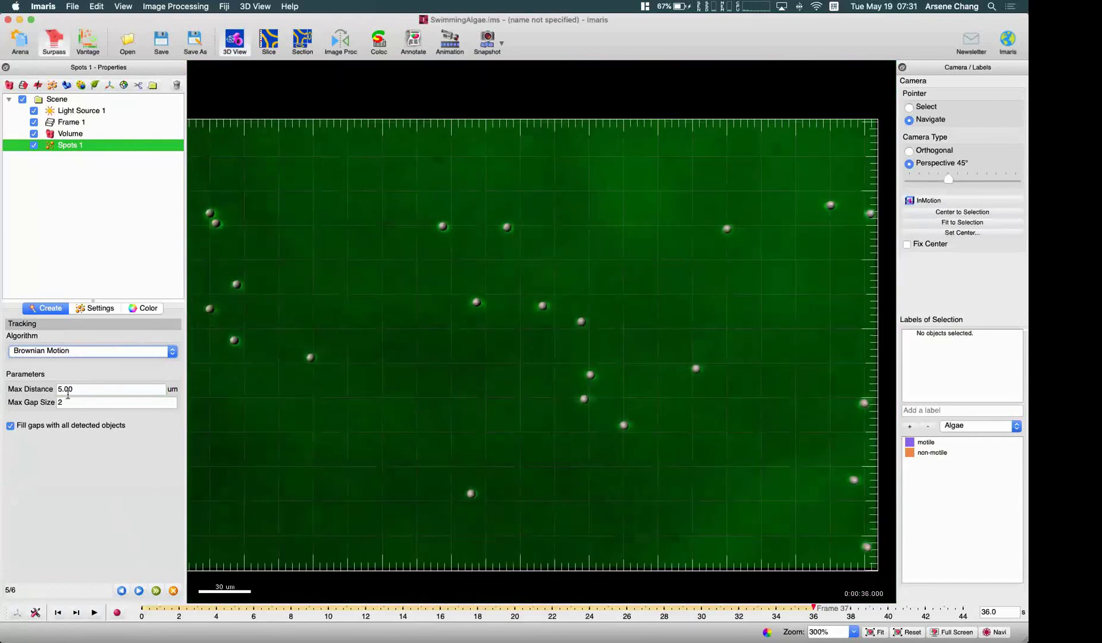
click(50, 353)
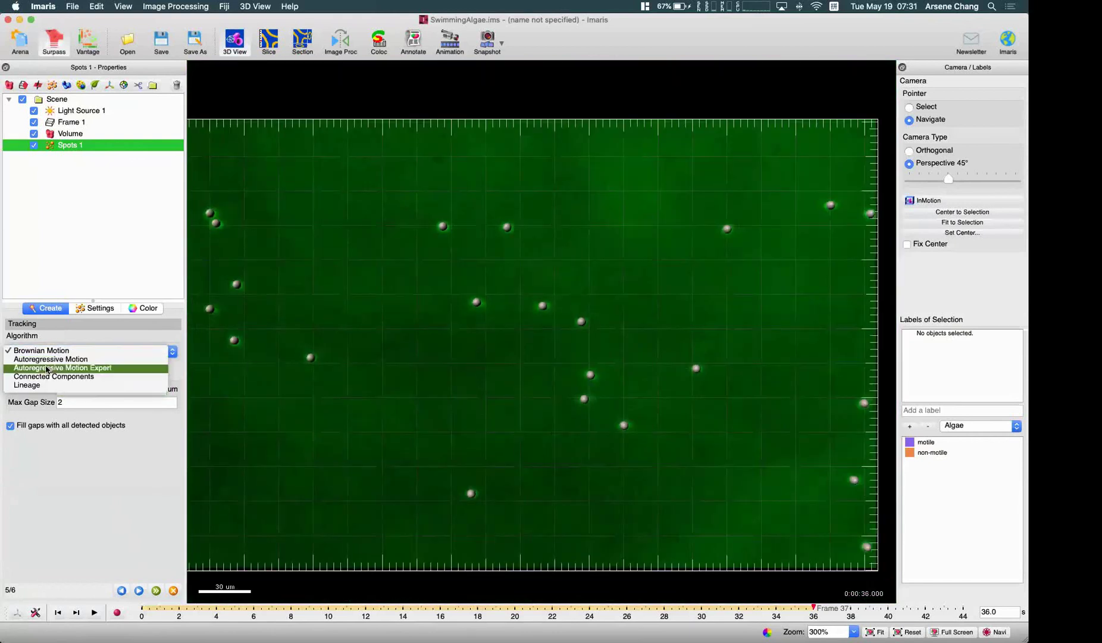
click(392, 333)
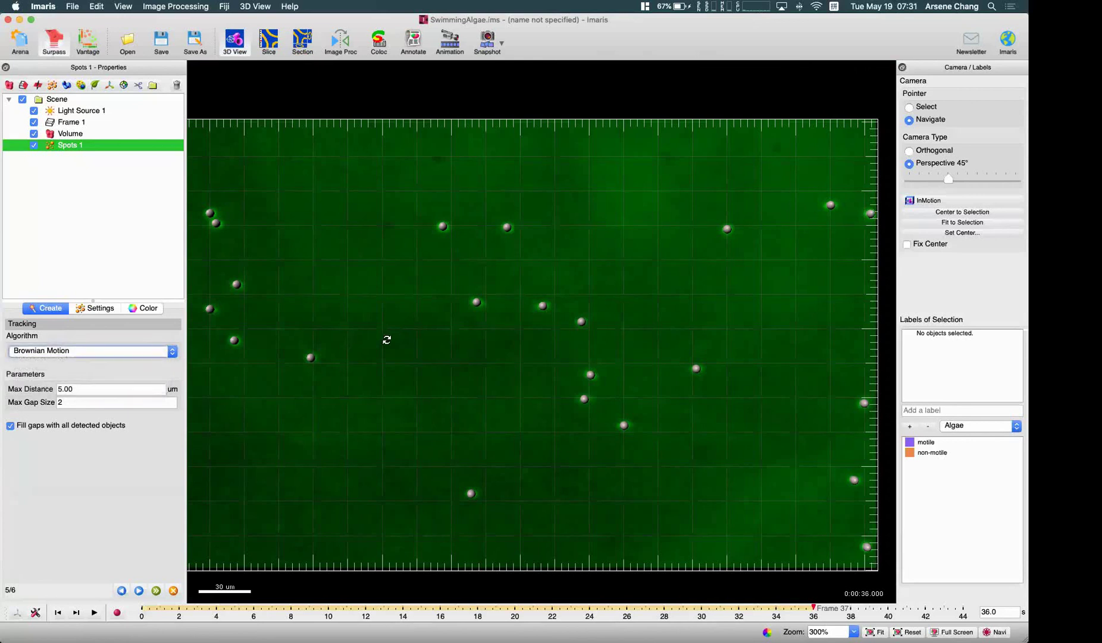
Rerun the Brownian Motion tracking with Max Distance 5 um and inspect the tracks in the image's right half.
click(138, 591)
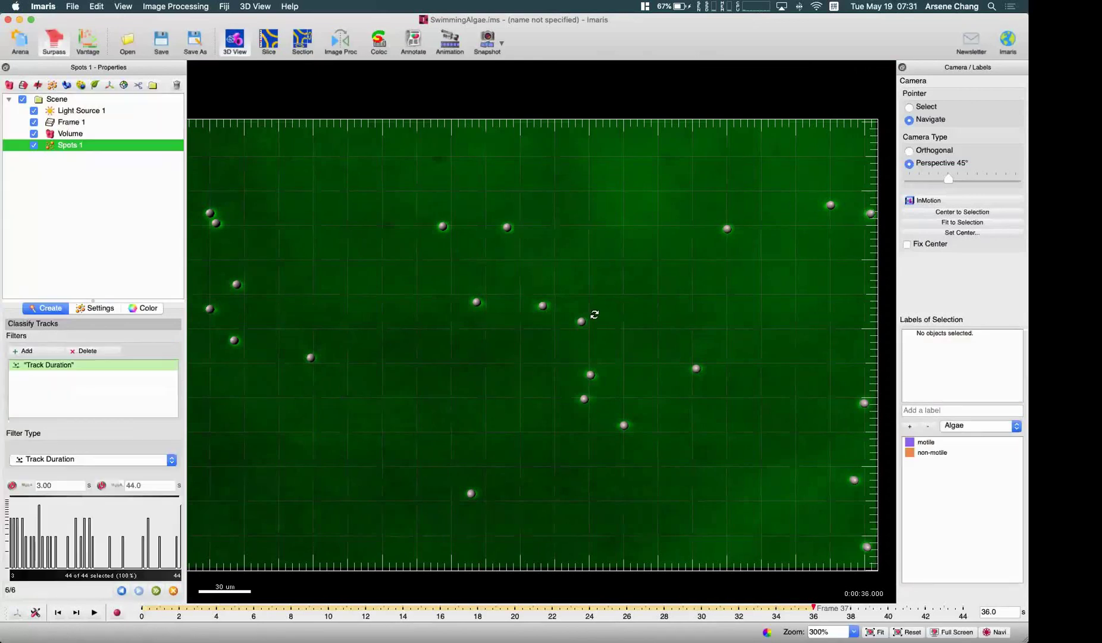
scroll(841, 201, up, 5)
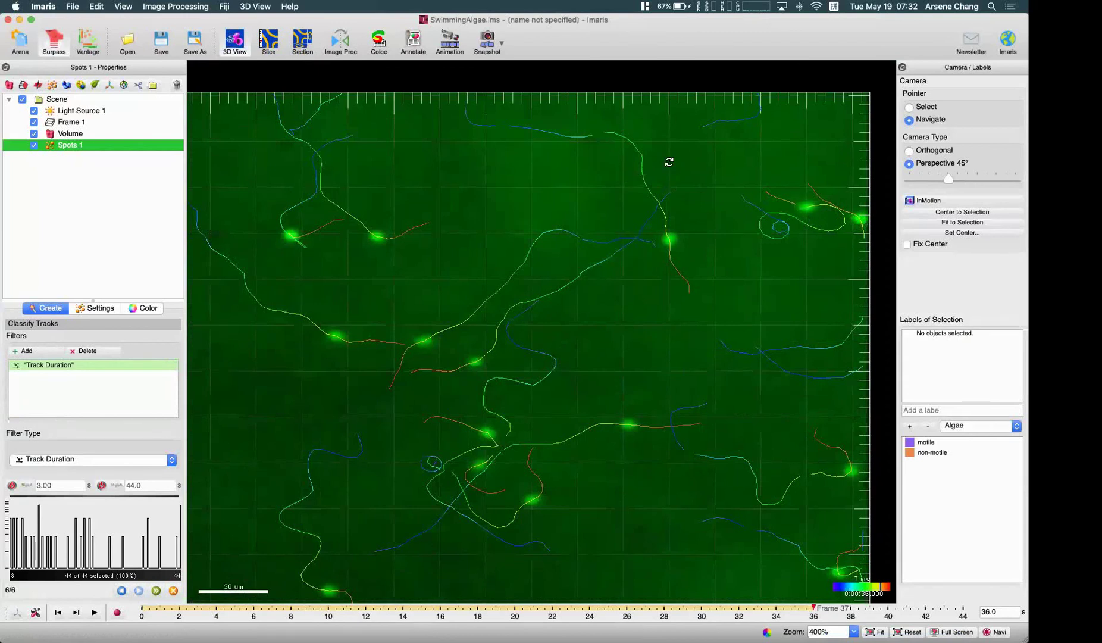
right_drag(678, 372, 697, 255)
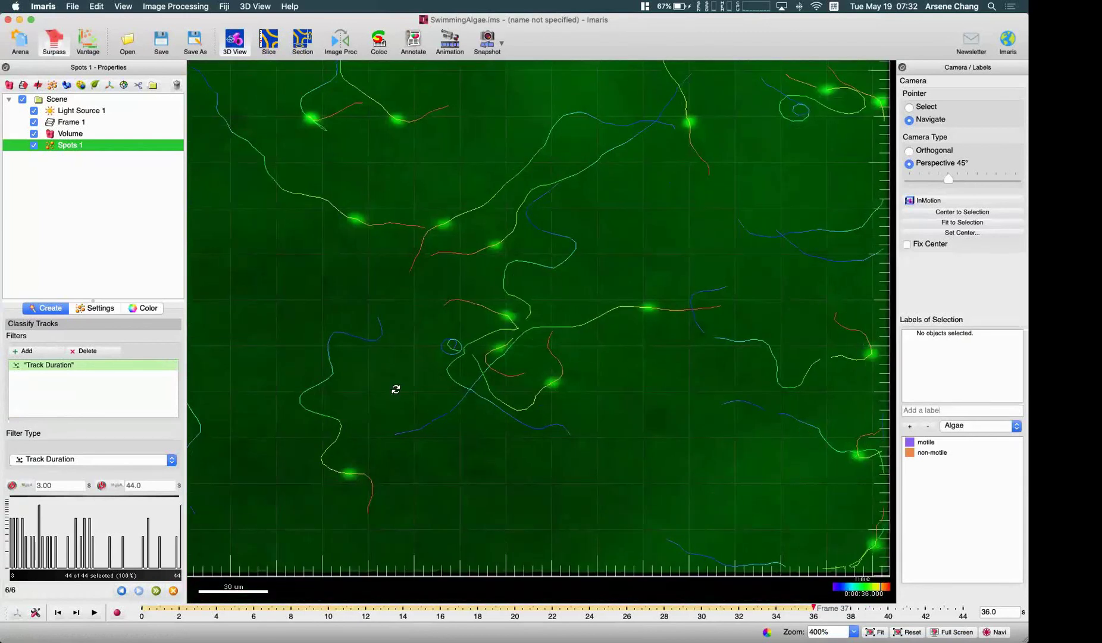
Switch the tracking algorithm to Autoregressive Motion, set Max Gap Size to 2, and recompute the tracks.
click(121, 590)
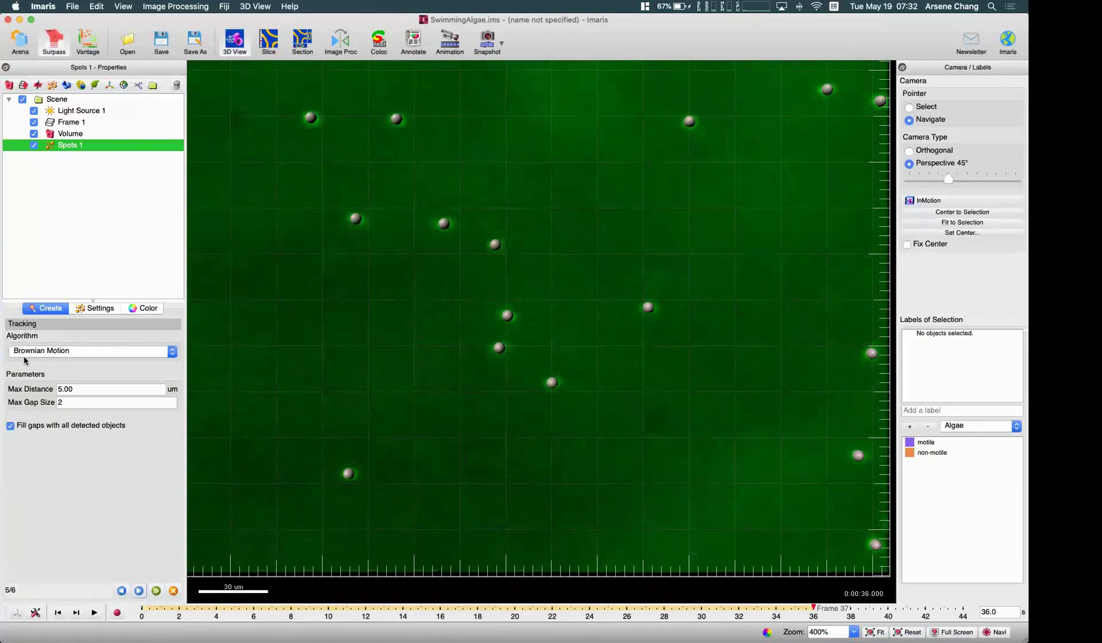
click(76, 352)
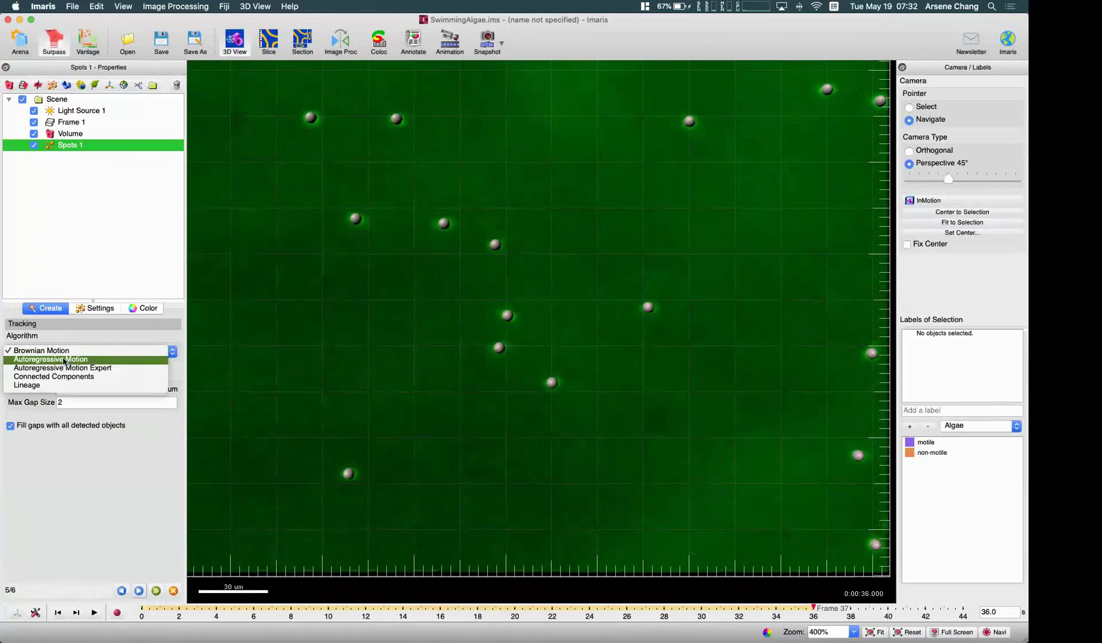
click(65, 360)
drag(82, 405, 19, 405)
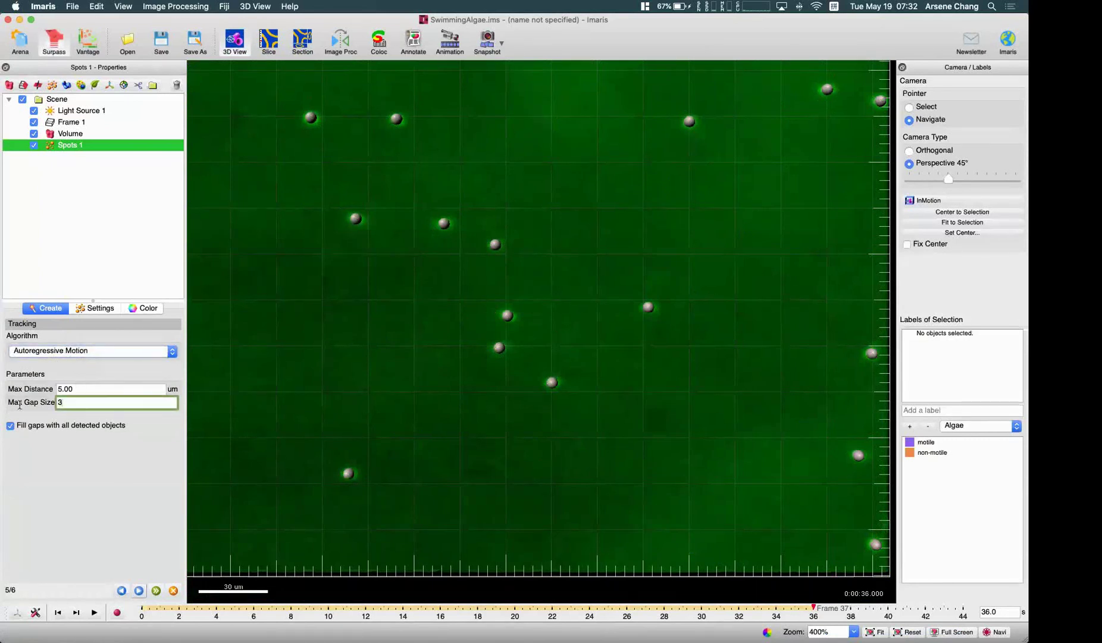
text(2)
click(139, 590)
Inspect the autoregressive tracks up close for continuity, including the looping track near the image's upper right corner.
mouse_move(787, 393)
mouse_down()
mouse_move(635, 364)
mouse_move(661, 319)
mouse_move(678, 113)
mouse_move(676, 148)
mouse_up()
scroll(676, 149, up, 10)
scroll(383, 386, down, 2)
right_drag(446, 396, 465, 297)
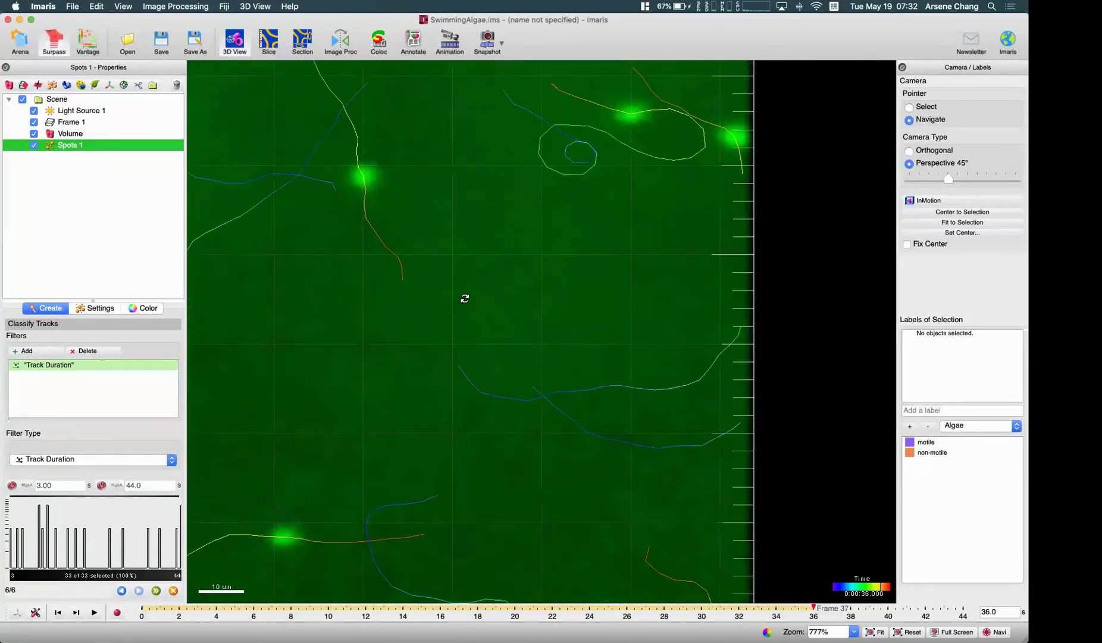
scroll(479, 300, up, 4)
scroll(539, 373, down, 4)
right_drag(556, 393, 592, 257)
scroll(581, 301, up, 2)
scroll(581, 302, down, 10)
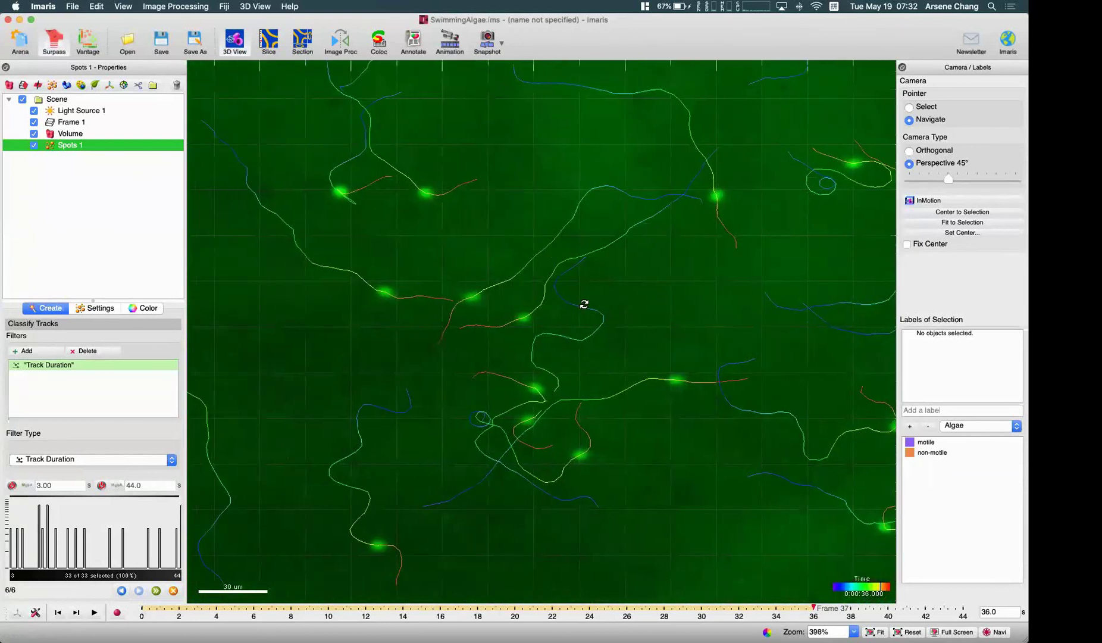
Go to frame 2, rerun the Autoregressive Motion tracking, and check the tracks across the whole image.
drag(363, 612, 459, 608)
click(160, 607)
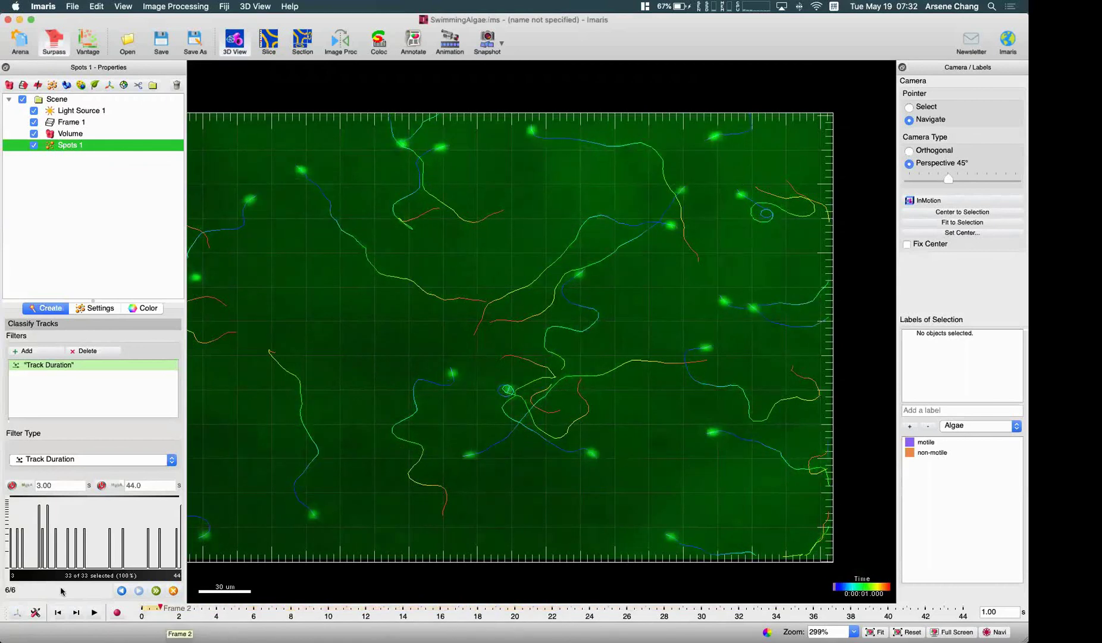
click(120, 592)
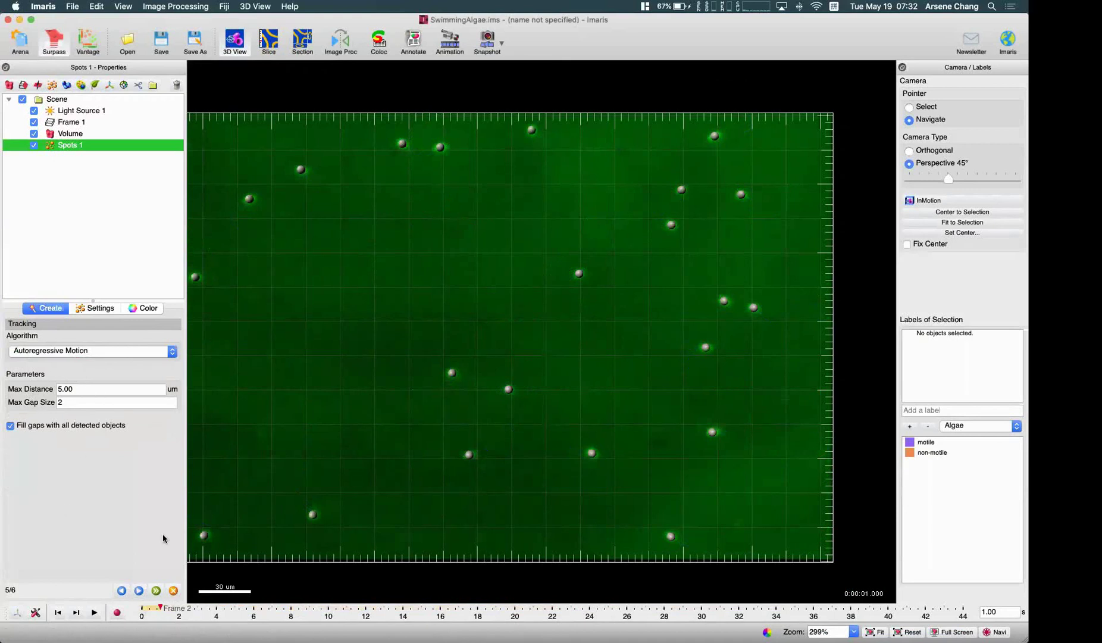
click(139, 591)
scroll(393, 387, up, 3)
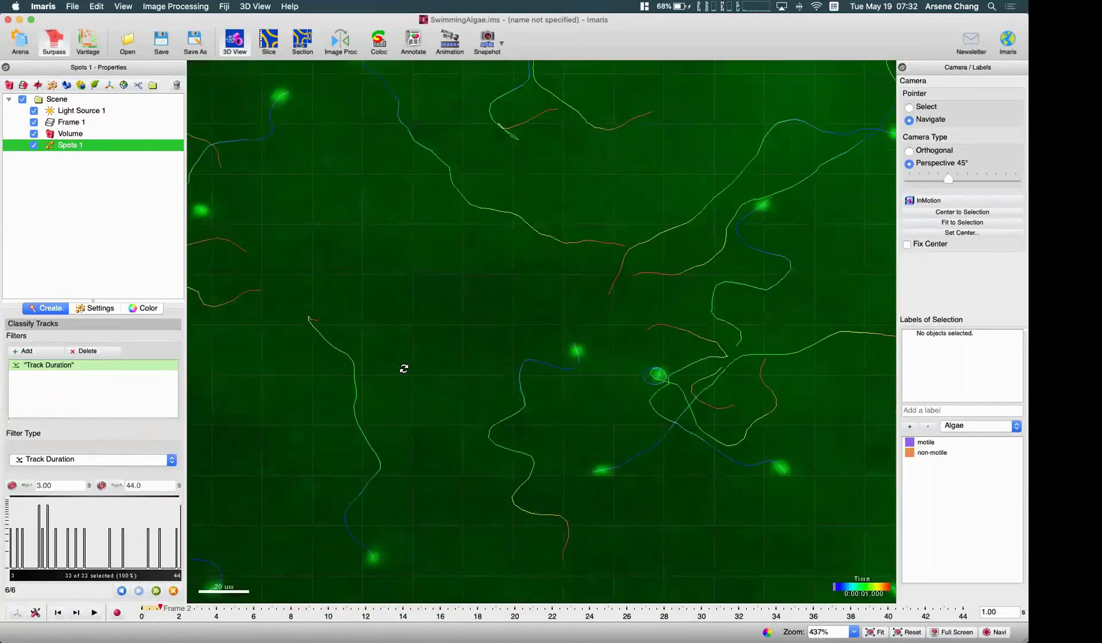
scroll(293, 362, down, 5)
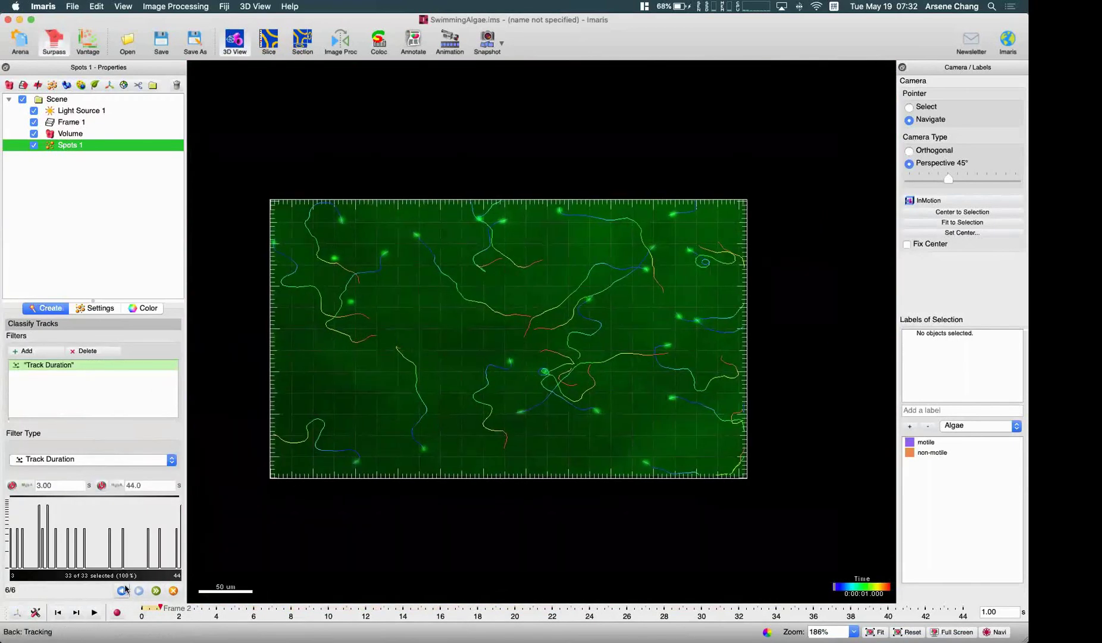
Try the Autoregressive Motion Expert algorithm and examine its Intensity Weight parameter.
click(123, 589)
click(54, 351)
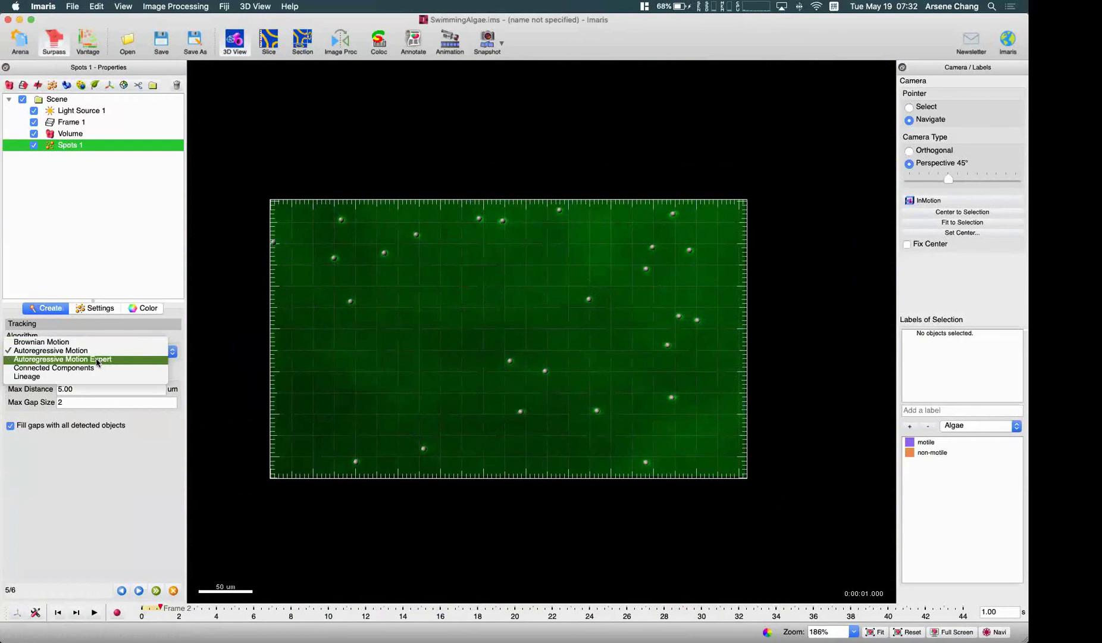
click(74, 359)
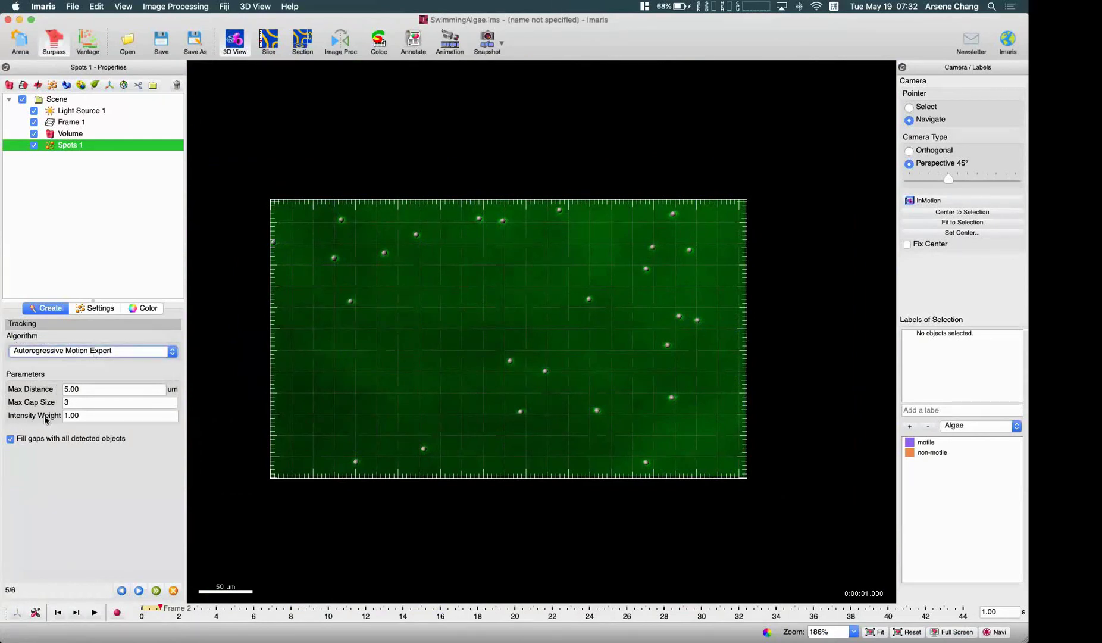
click(81, 413)
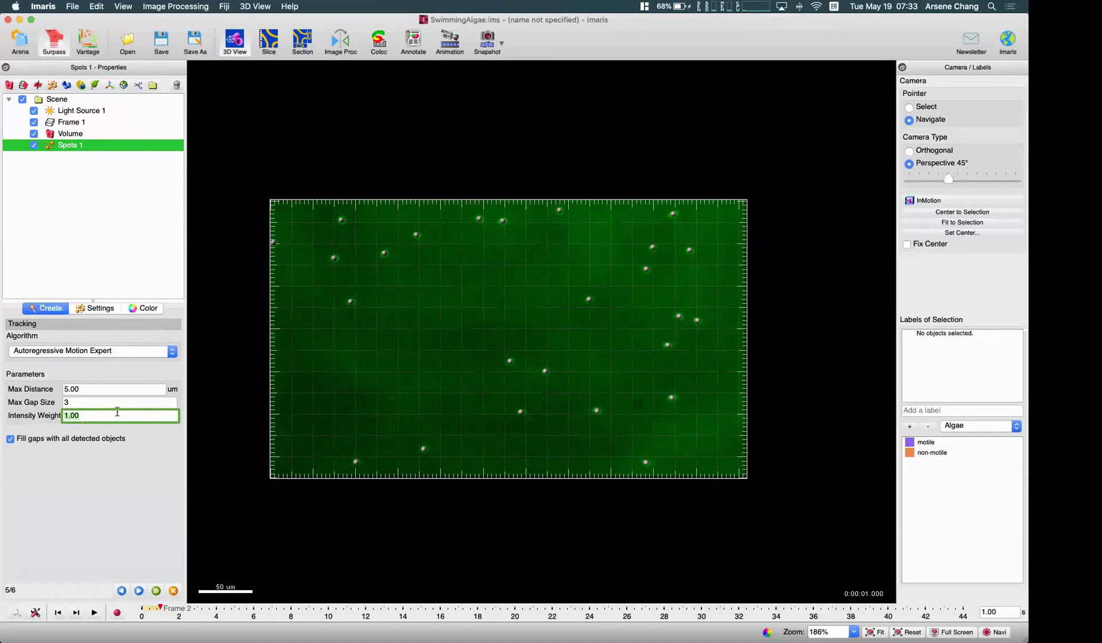
right_drag(394, 329, 446, 293)
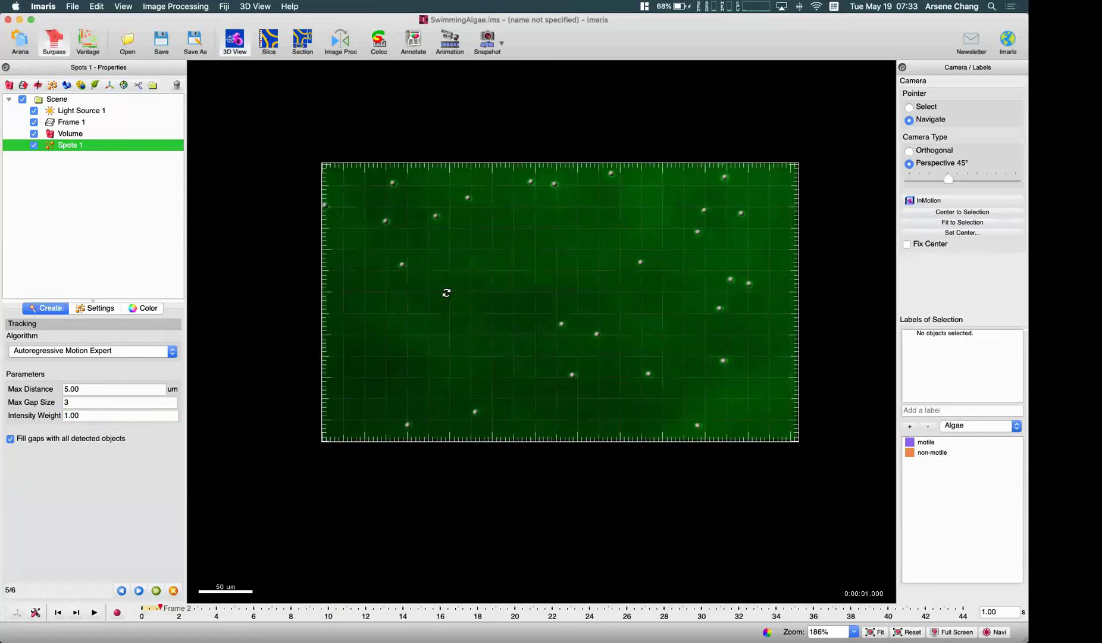
click(107, 357)
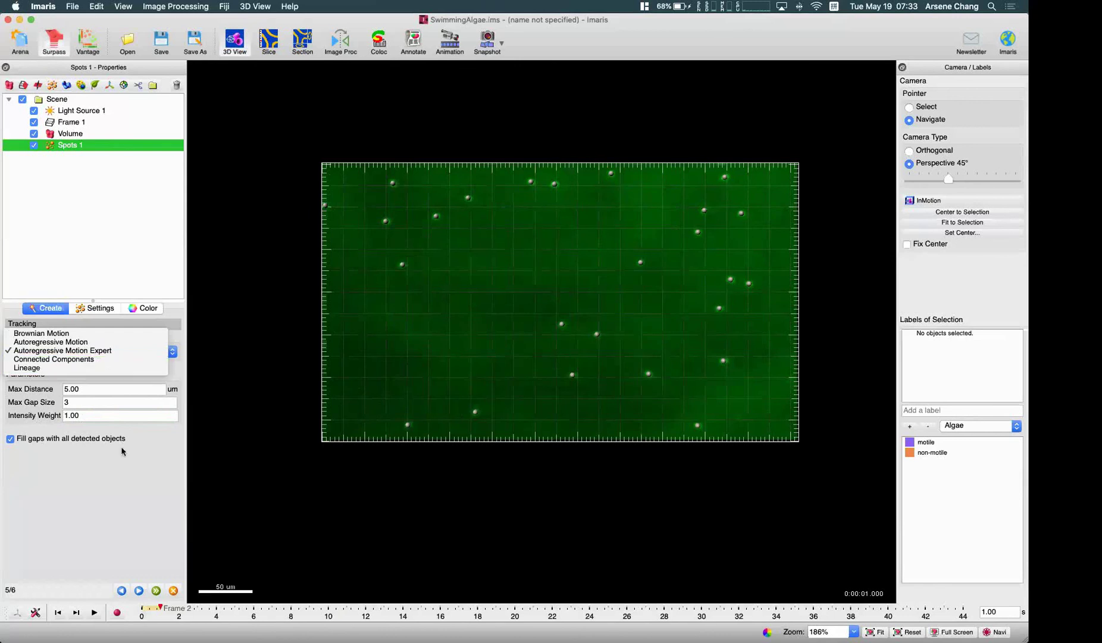
click(89, 385)
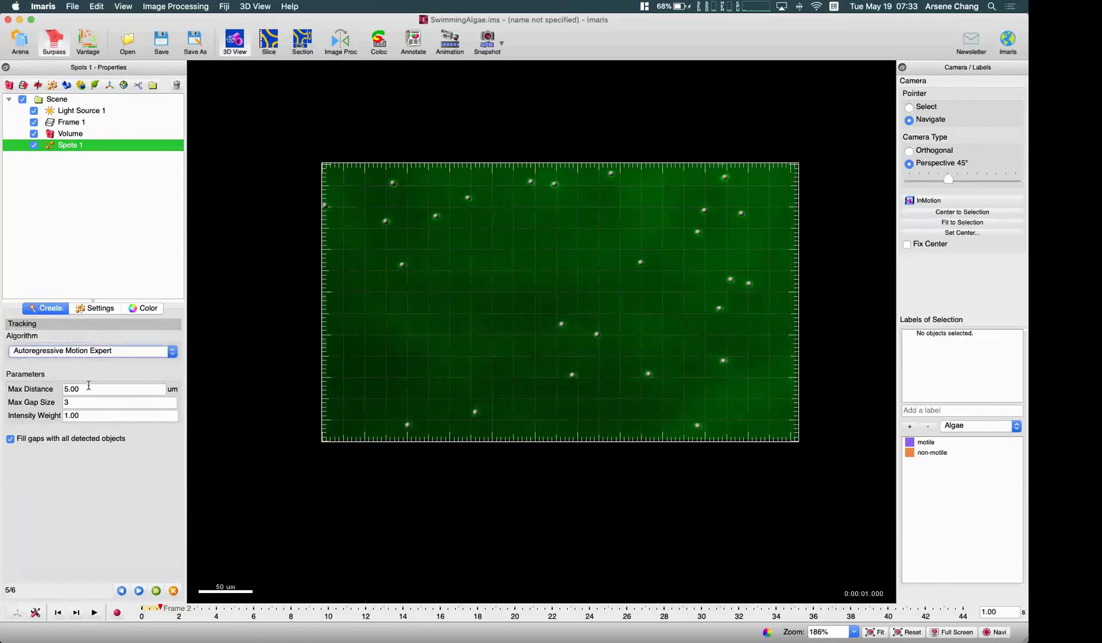
Try the Connected Components and Lineage tracking algorithms to compare their parameters.
click(102, 351)
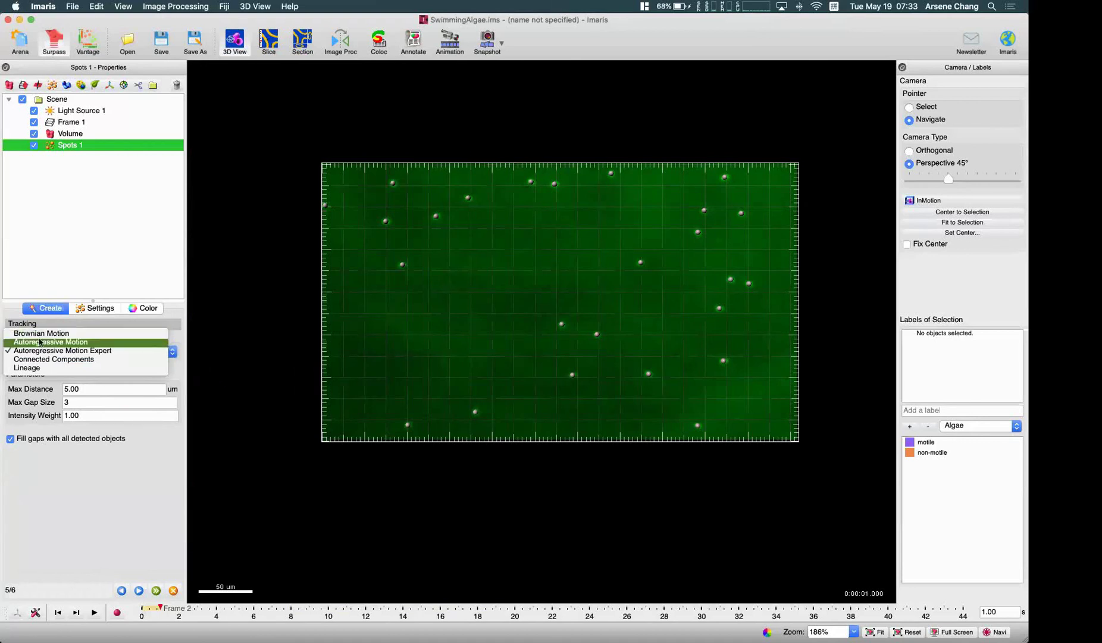
click(66, 360)
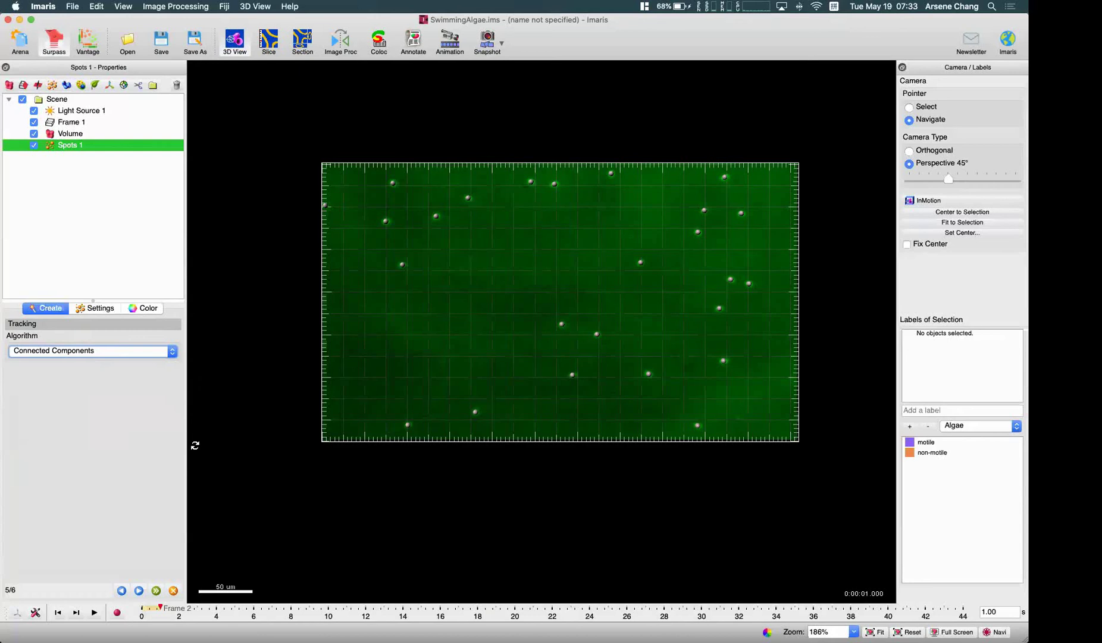
click(101, 353)
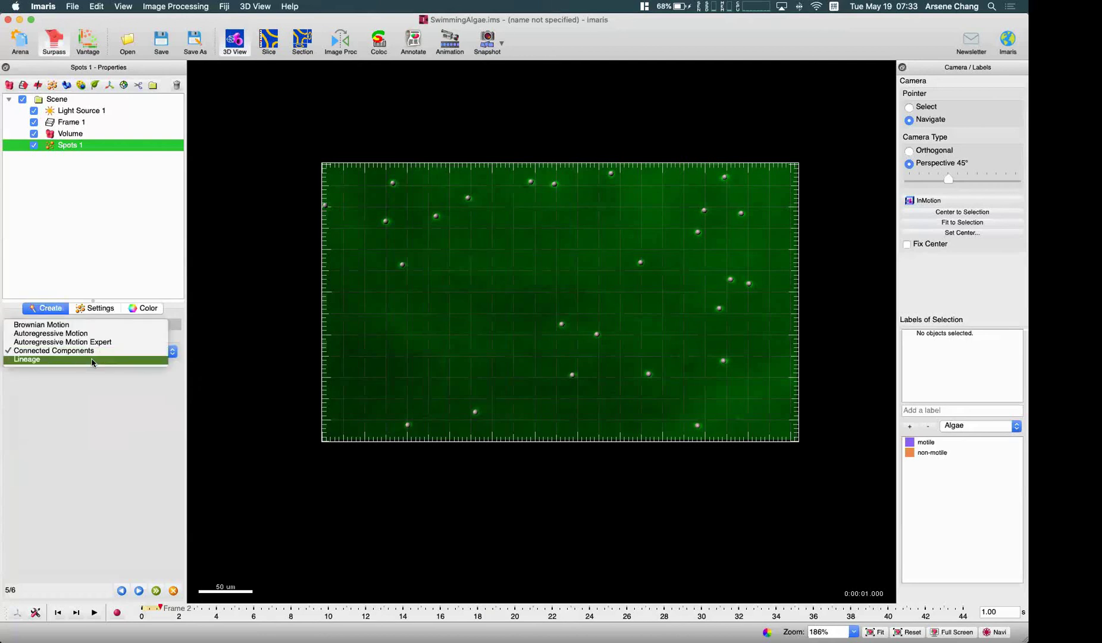
click(92, 362)
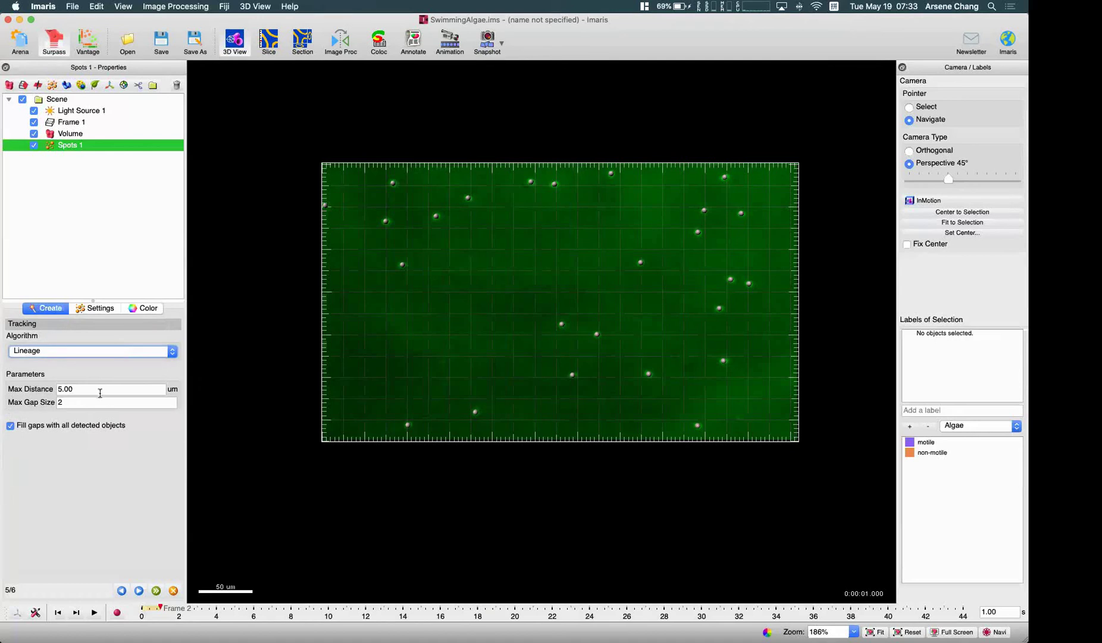
Select the Autoregressive Motion algorithm and recompute the tracks with Max Distance 5 um and Max Gap Size 3.
click(88, 354)
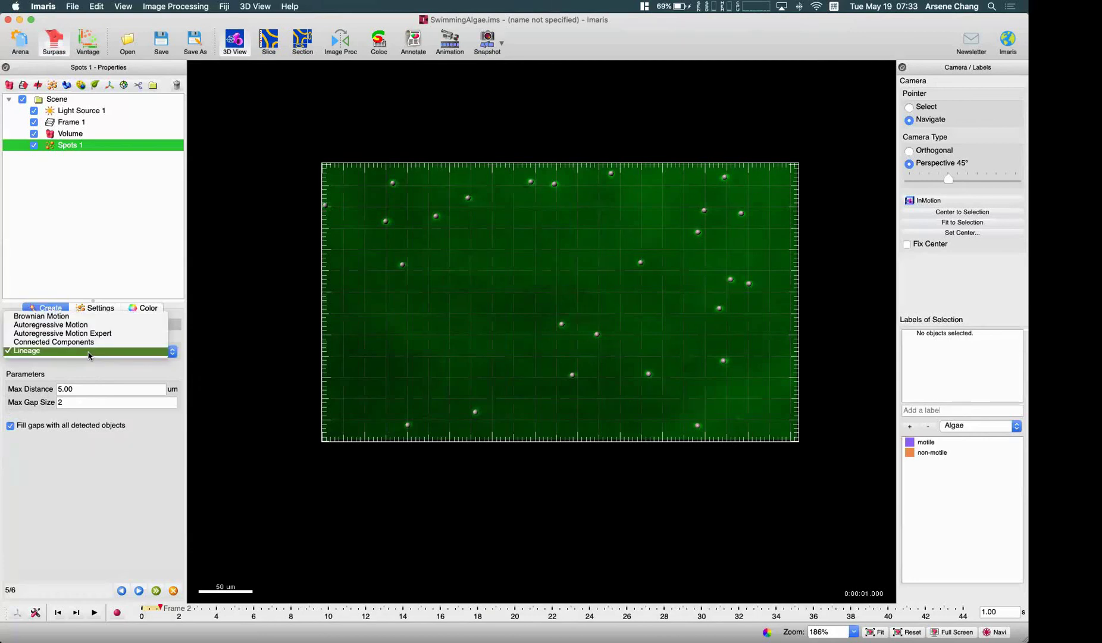
click(74, 324)
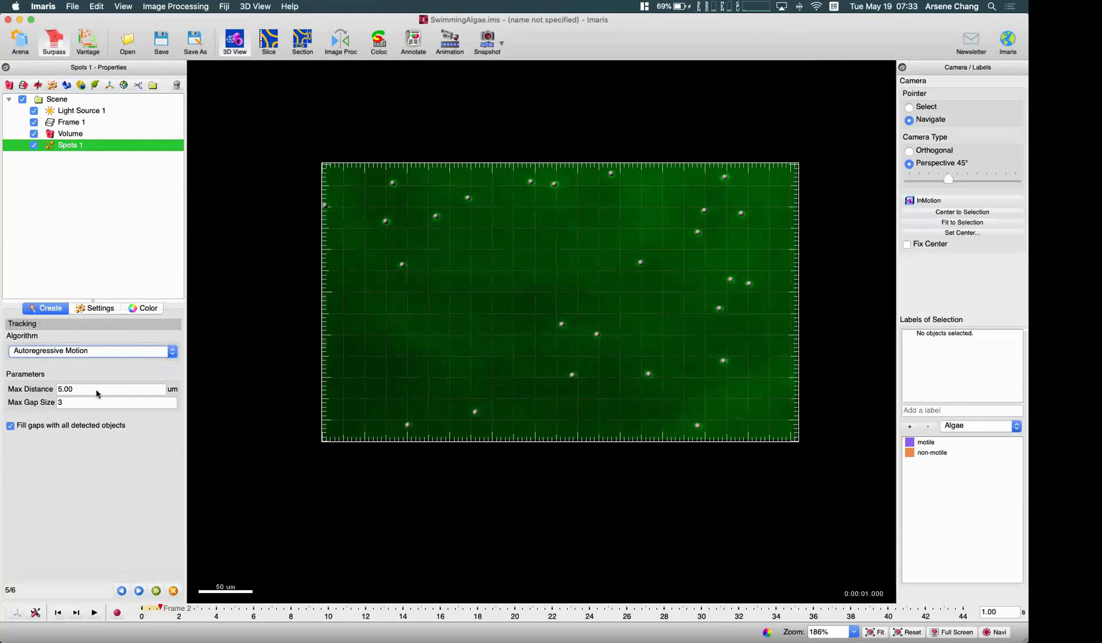
click(139, 590)
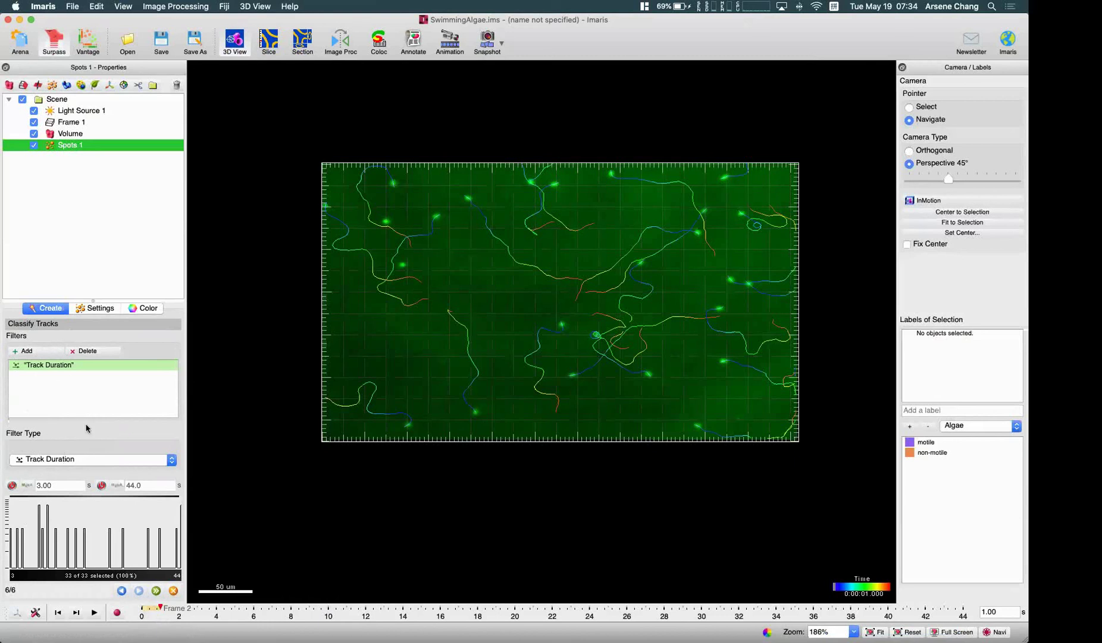
Look over the available track filter types and set the Track Duration filter's lower threshold to 3.14 s.
click(86, 466)
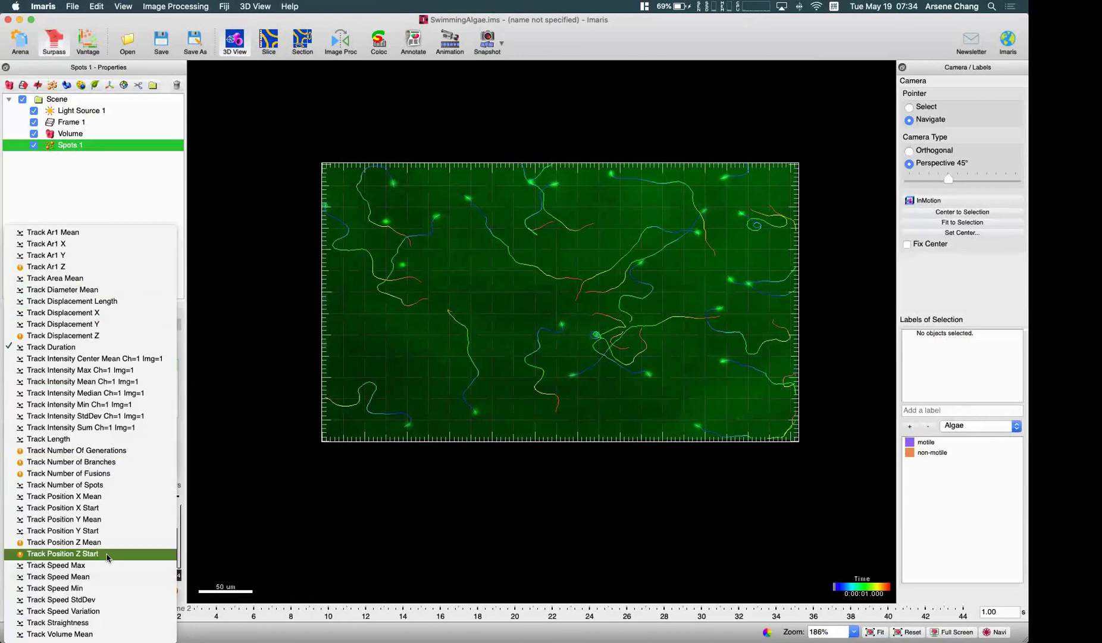
click(251, 397)
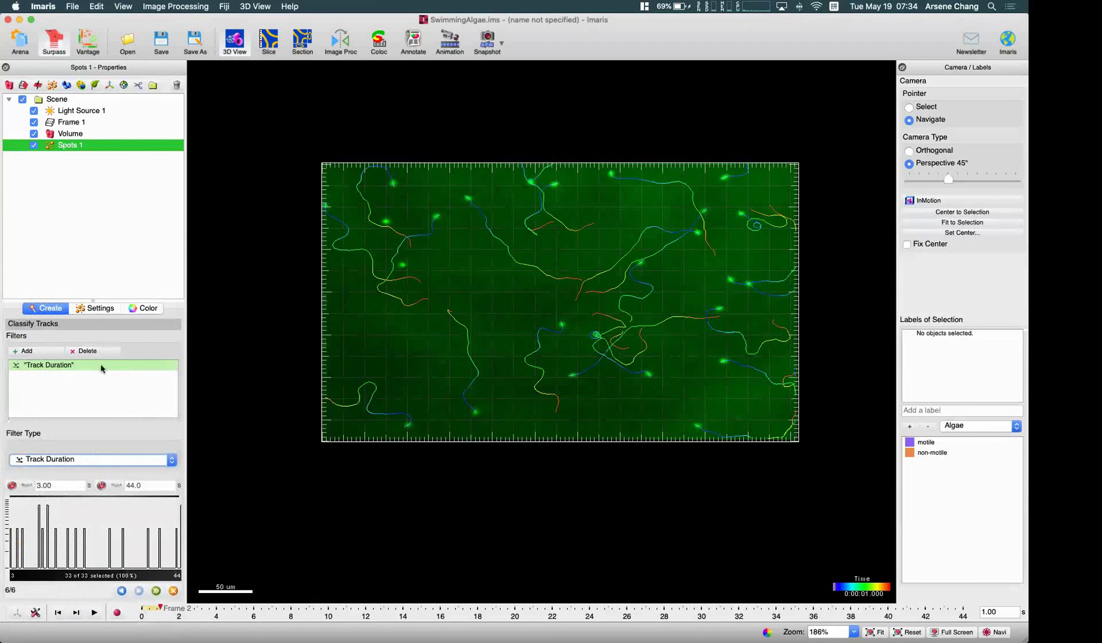
mouse_move(24, 518)
mouse_down()
mouse_move(50, 519)
mouse_move(11, 512)
mouse_up()
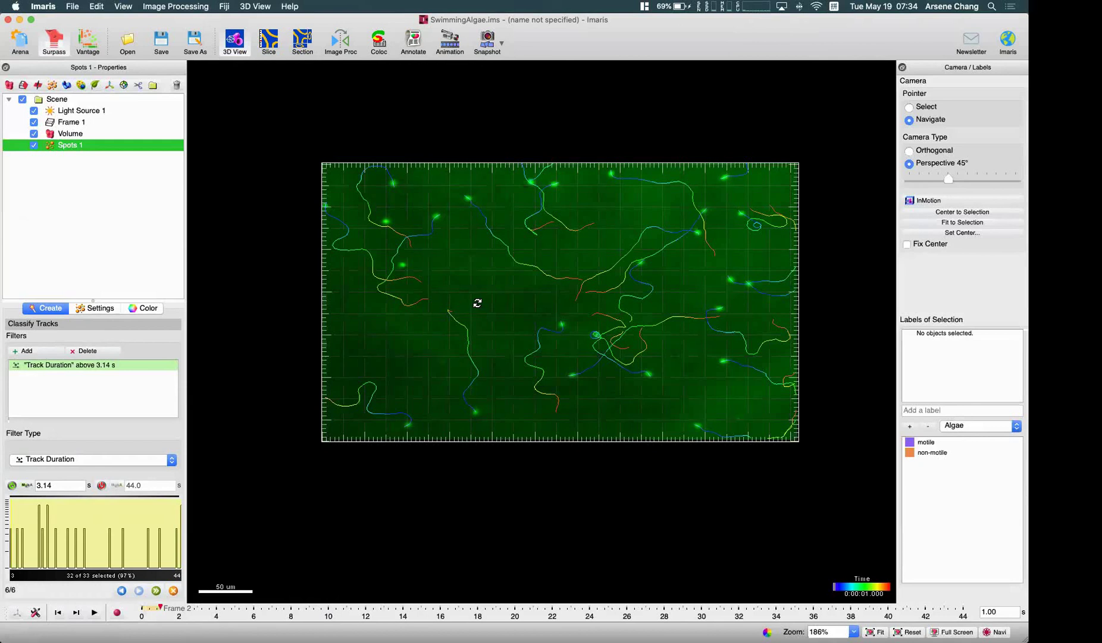
Finish the spots creation wizard, executing all creation steps with the current Track Duration filter.
right_drag(515, 305, 524, 321)
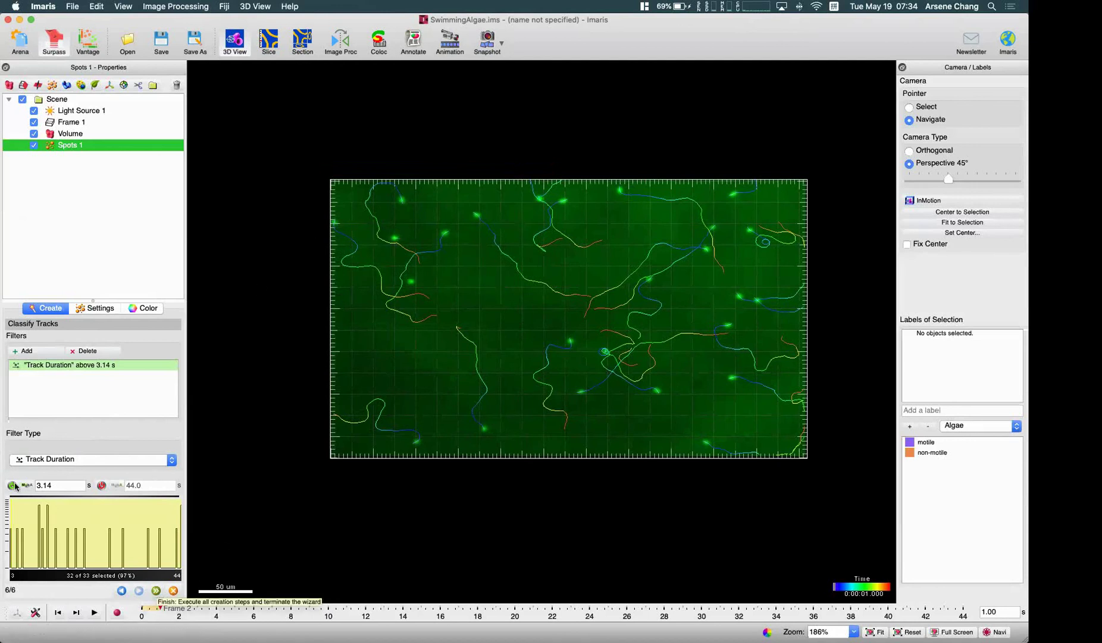
click(156, 592)
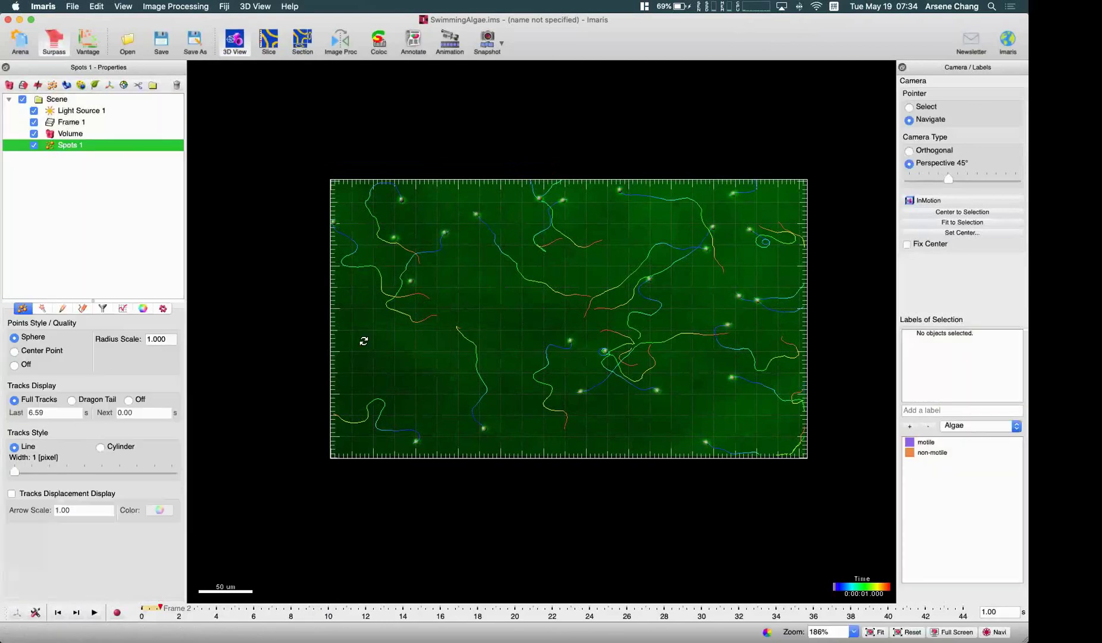
Inspect the finished algae spots and their full tracks across the image, and open the track editing tools for Spots 1.
scroll(501, 304, down, 5)
scroll(502, 304, up, 10)
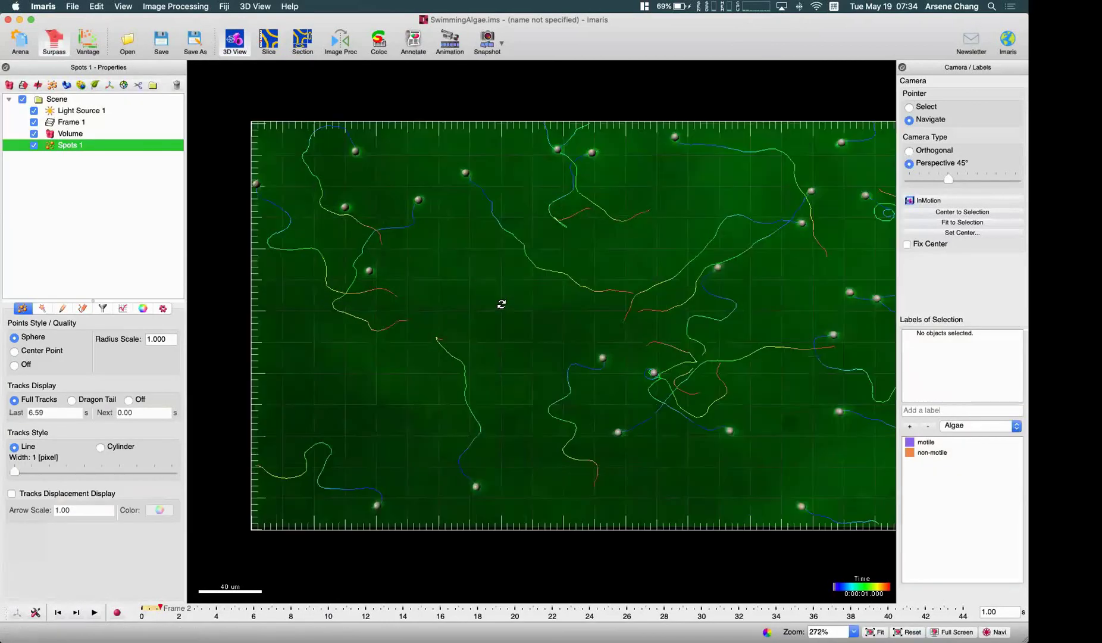
scroll(502, 304, down, 3)
right_drag(498, 304, 482, 290)
scroll(482, 290, up, 2)
scroll(482, 290, down, 2)
scroll(482, 289, down, 2)
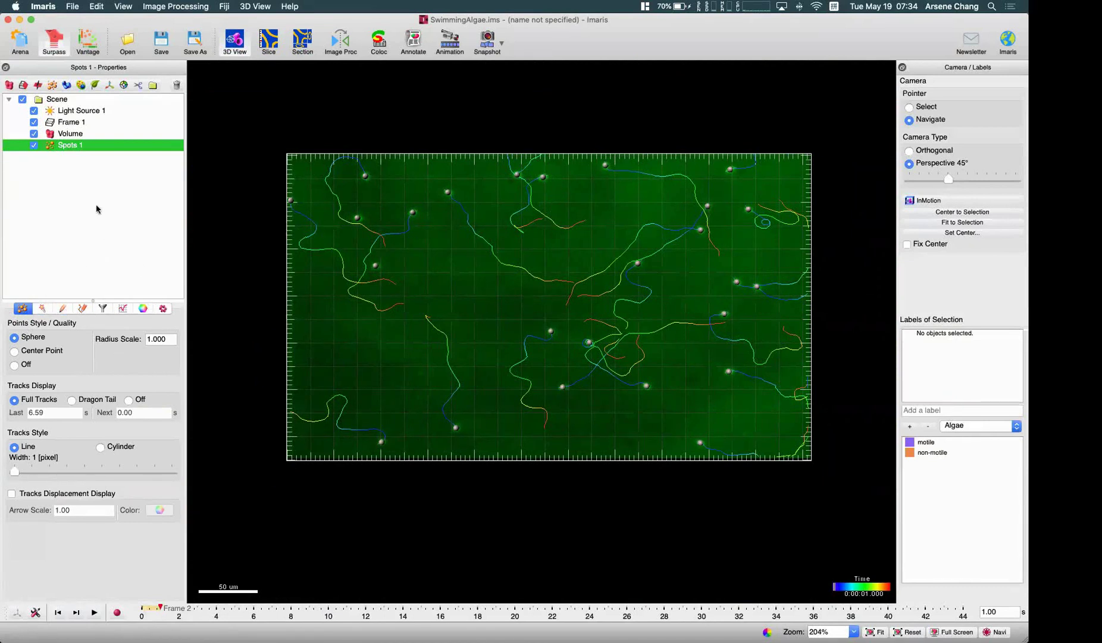
click(84, 309)
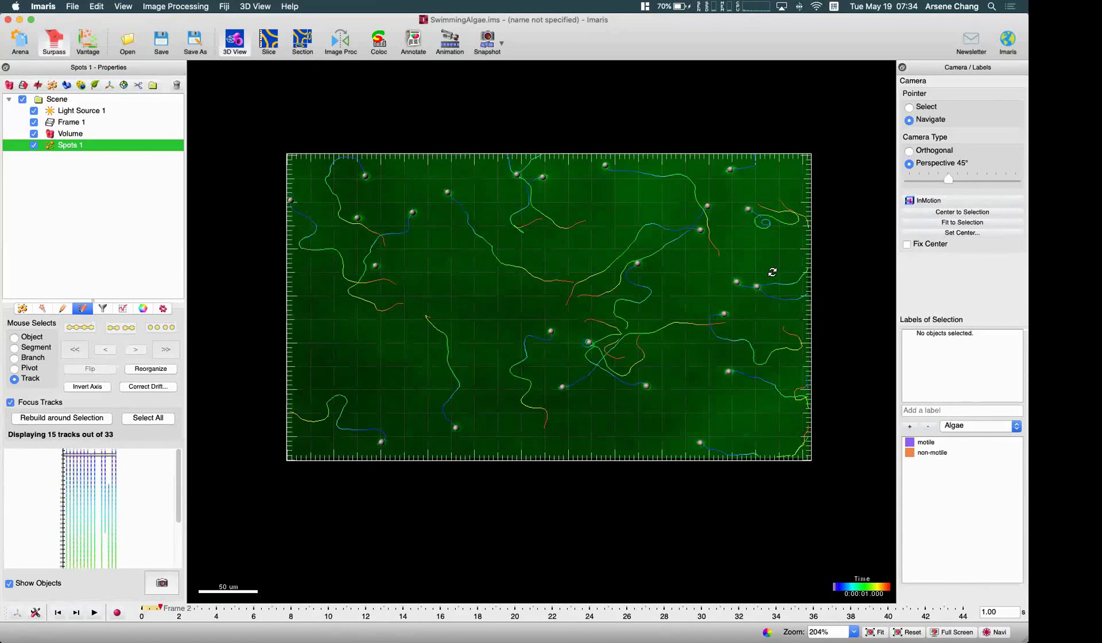
scroll(428, 319, up, 3)
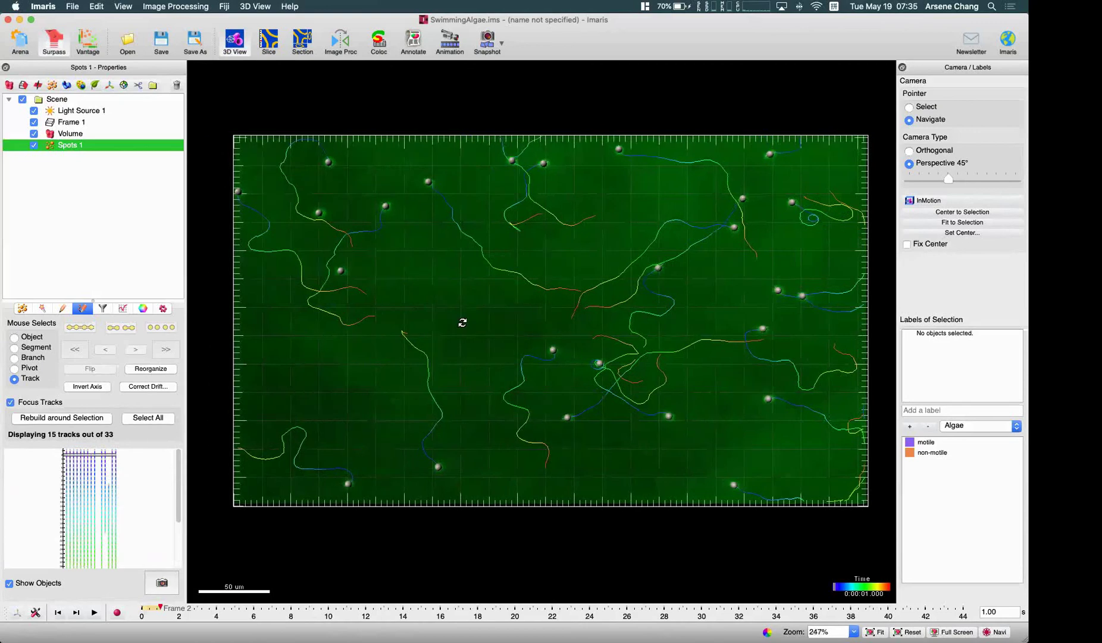